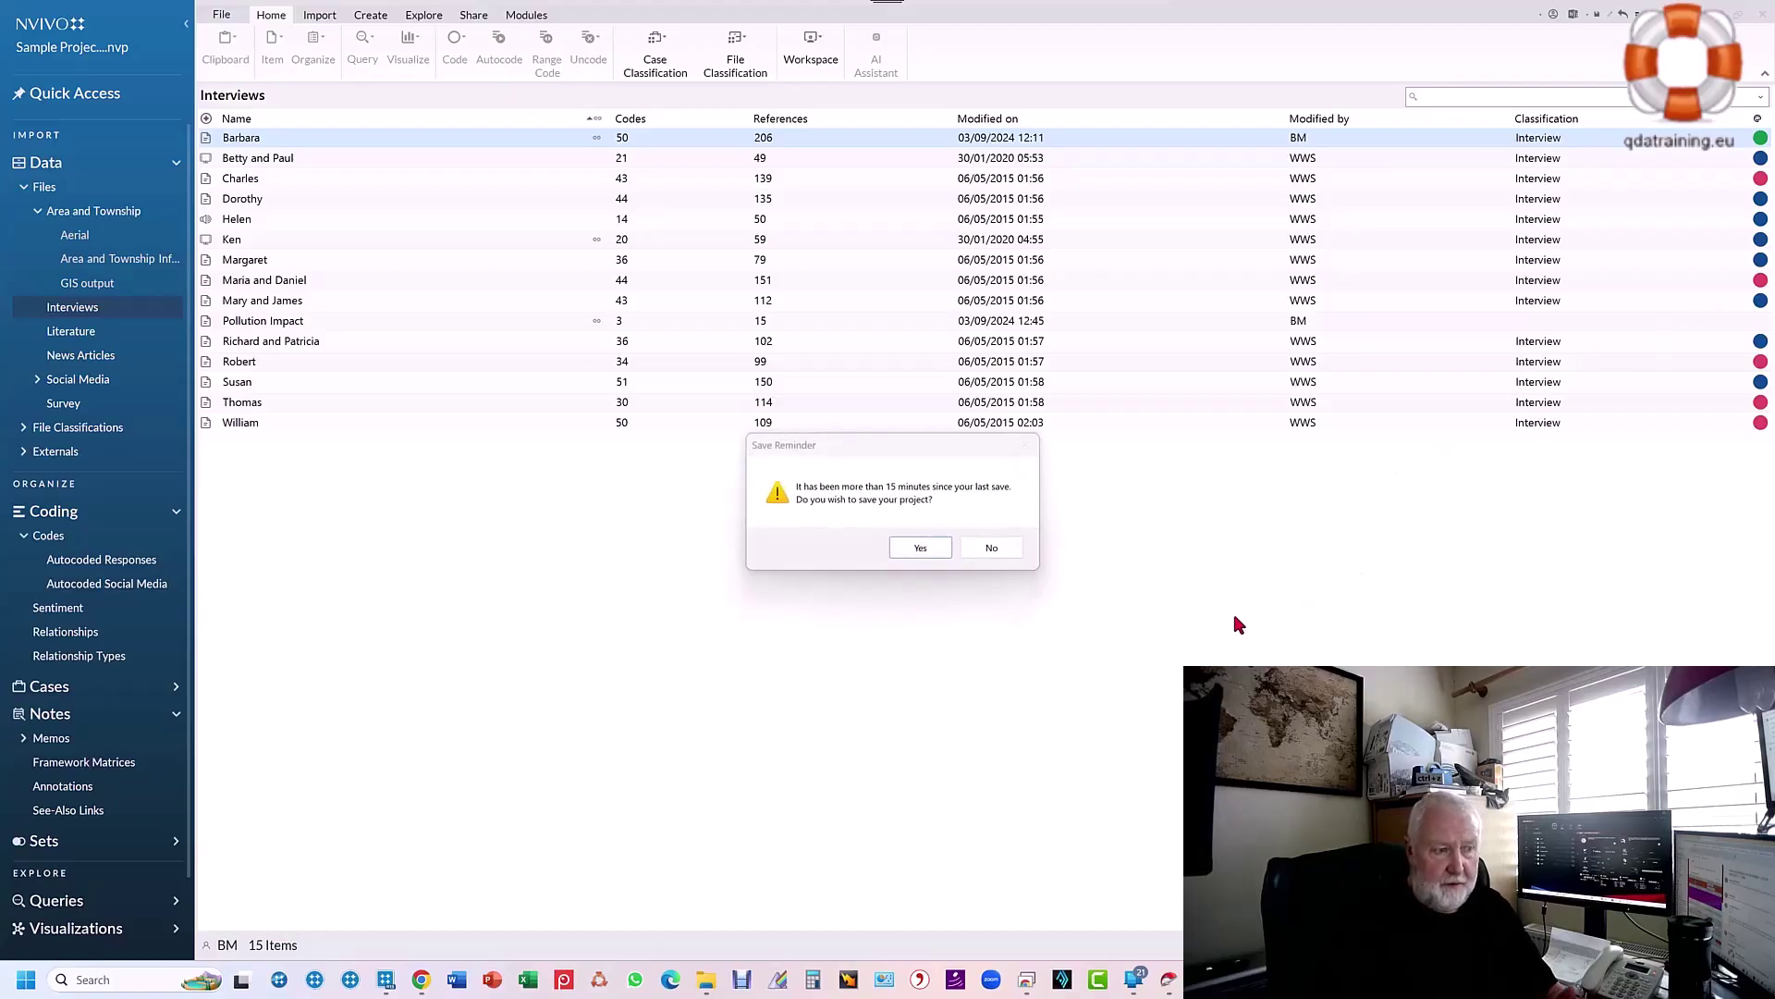
- Accept the save reminder and save the project with the Interviews folder open
click(925, 547)
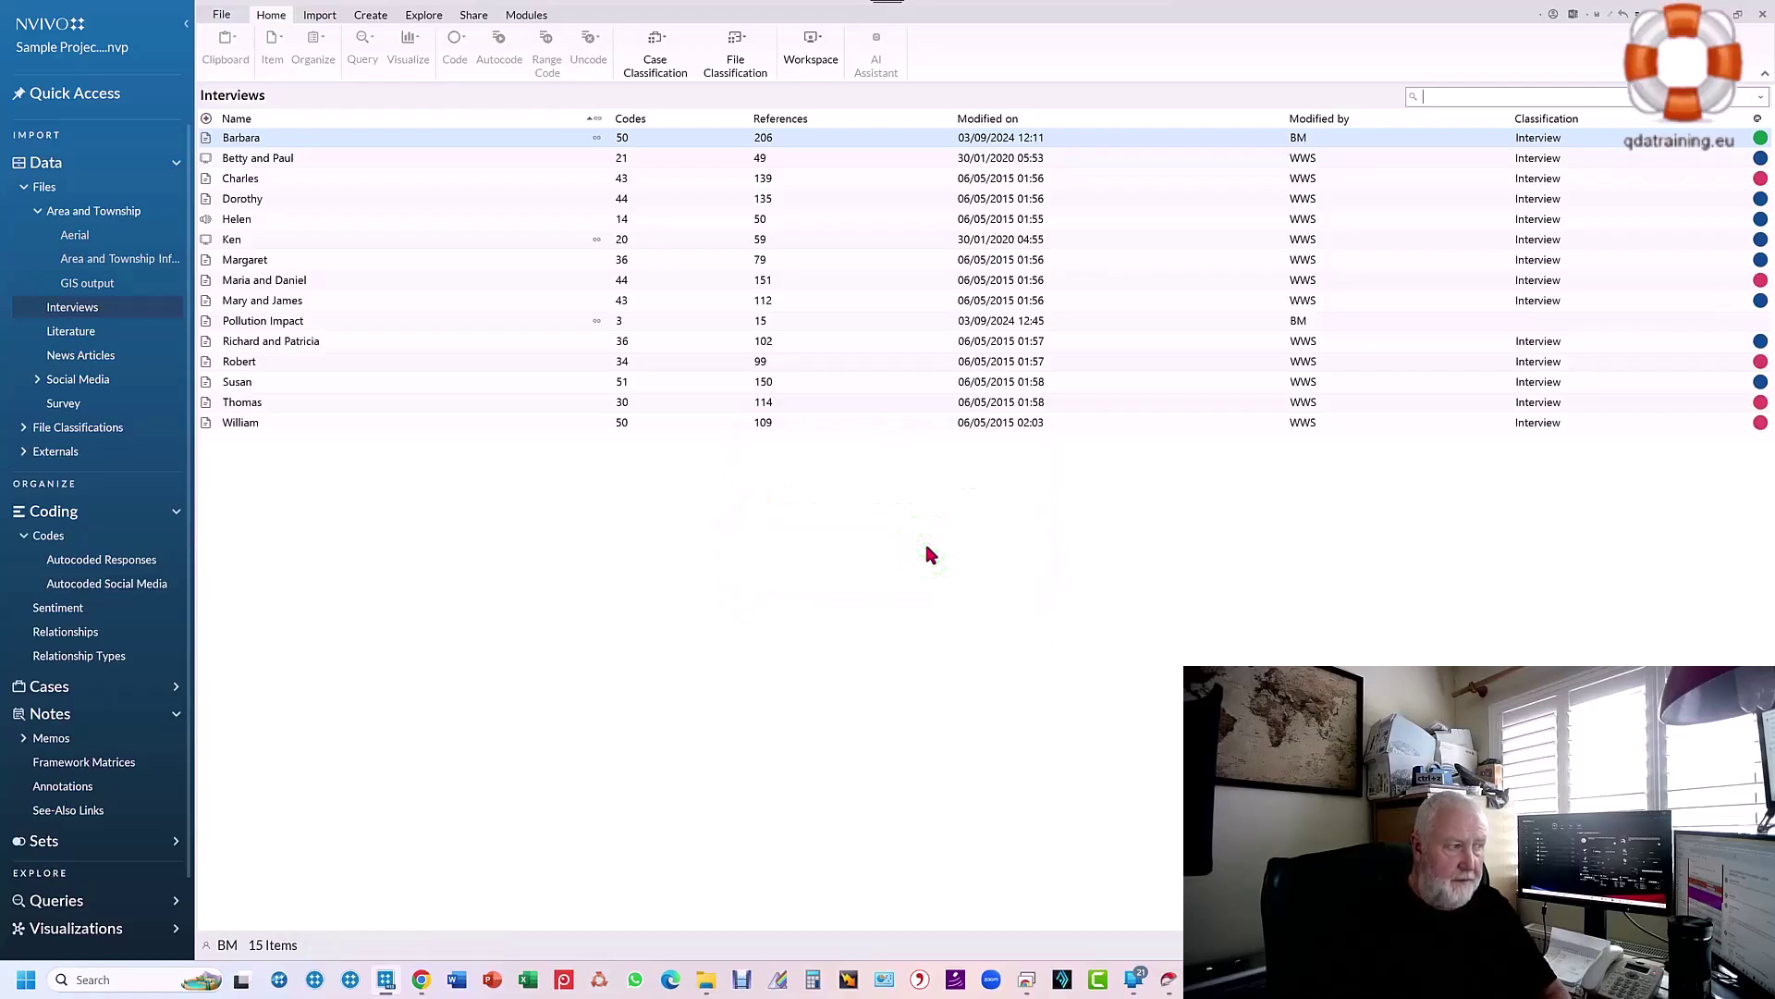
click(248, 163)
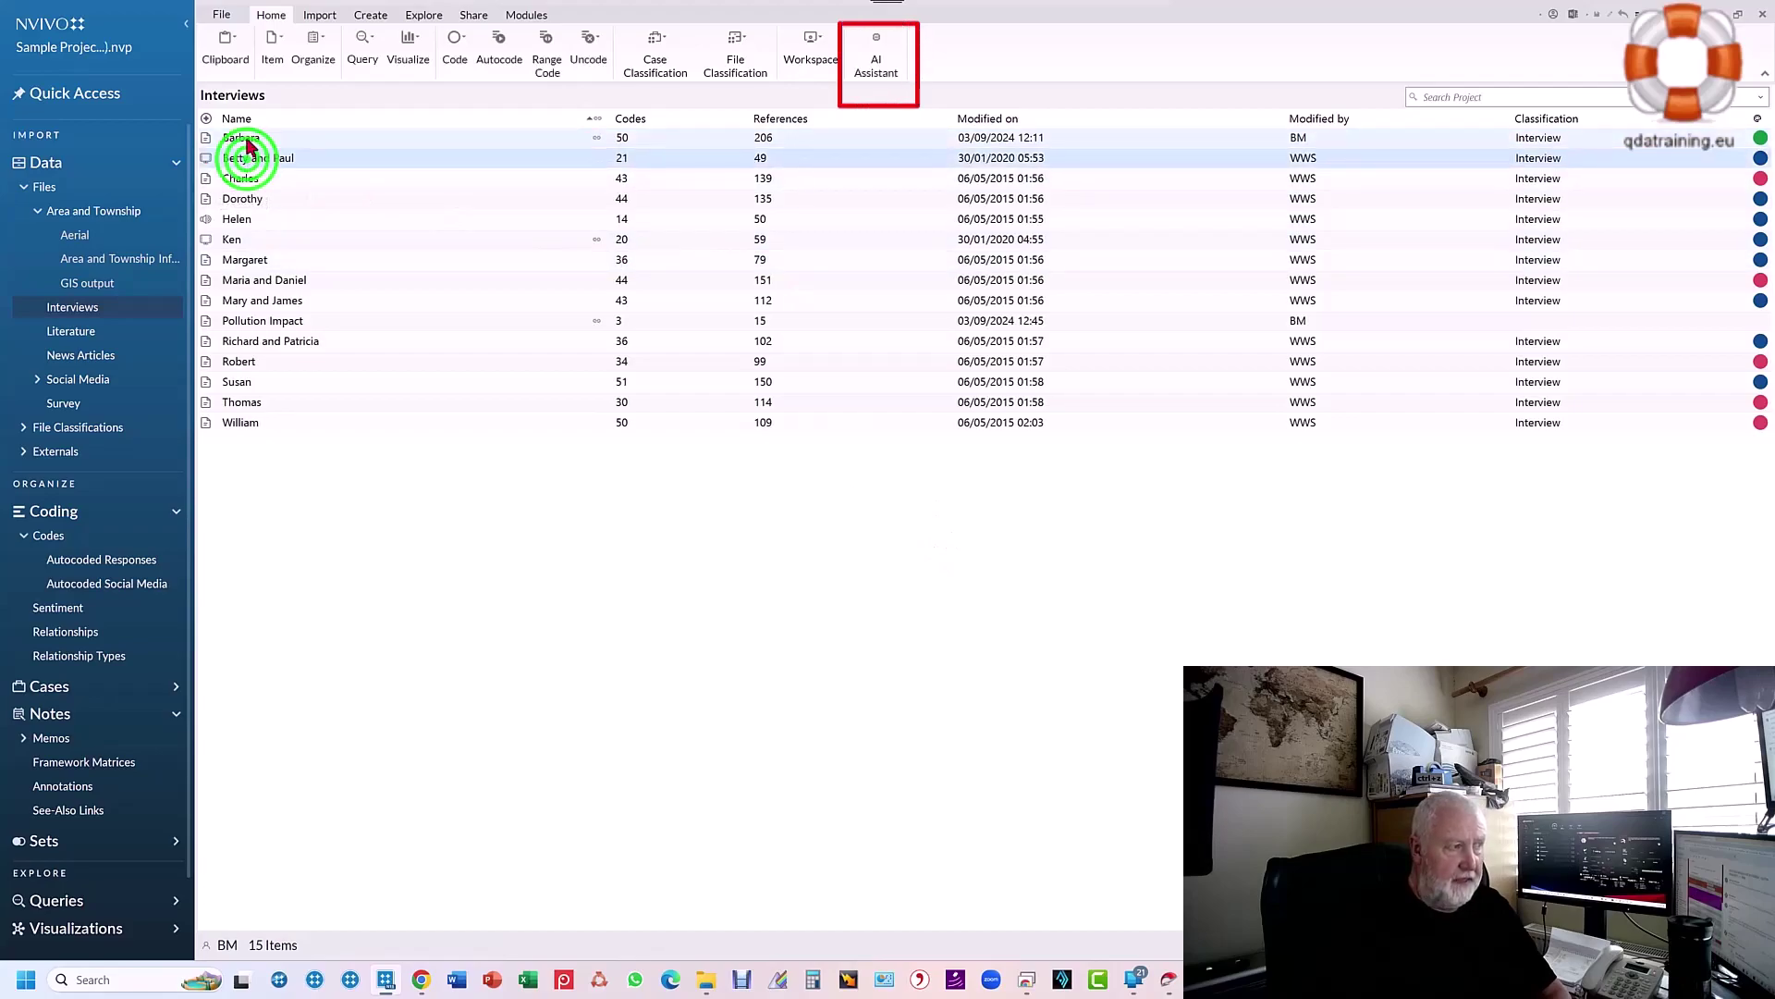
click(245, 139)
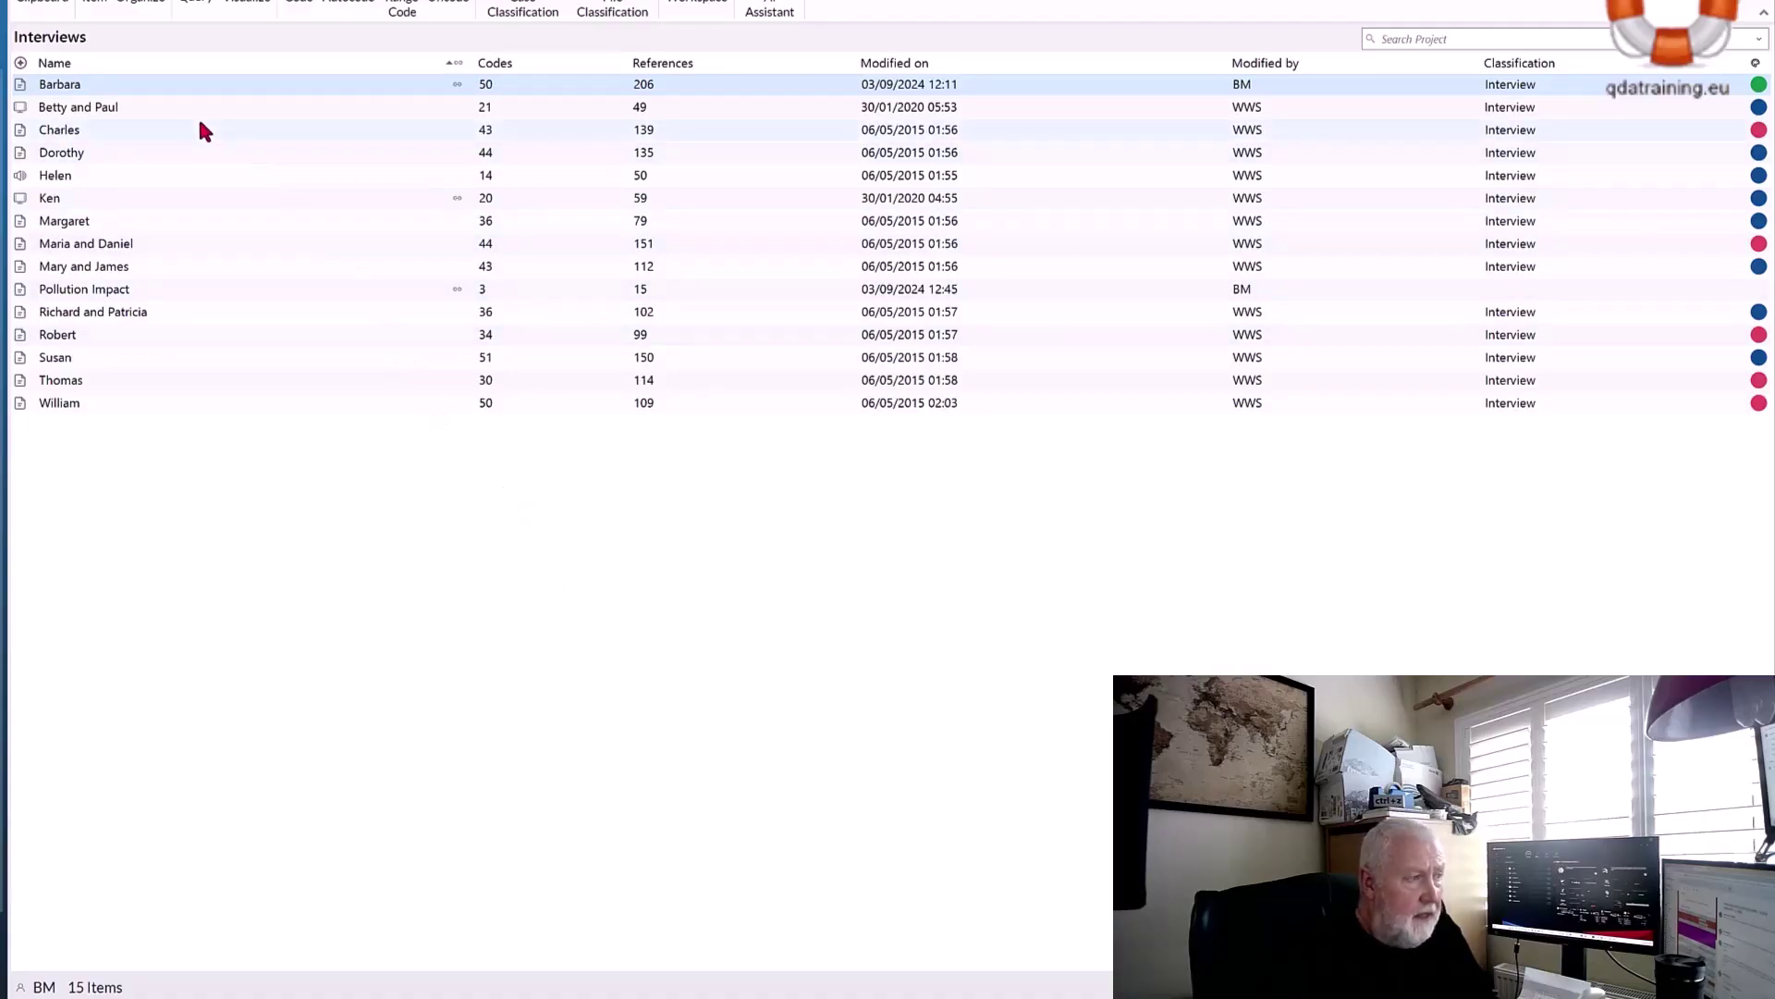
- Launch AI Assistant: Summarize Document(s) for the Barbara interview
right_click(120, 92)
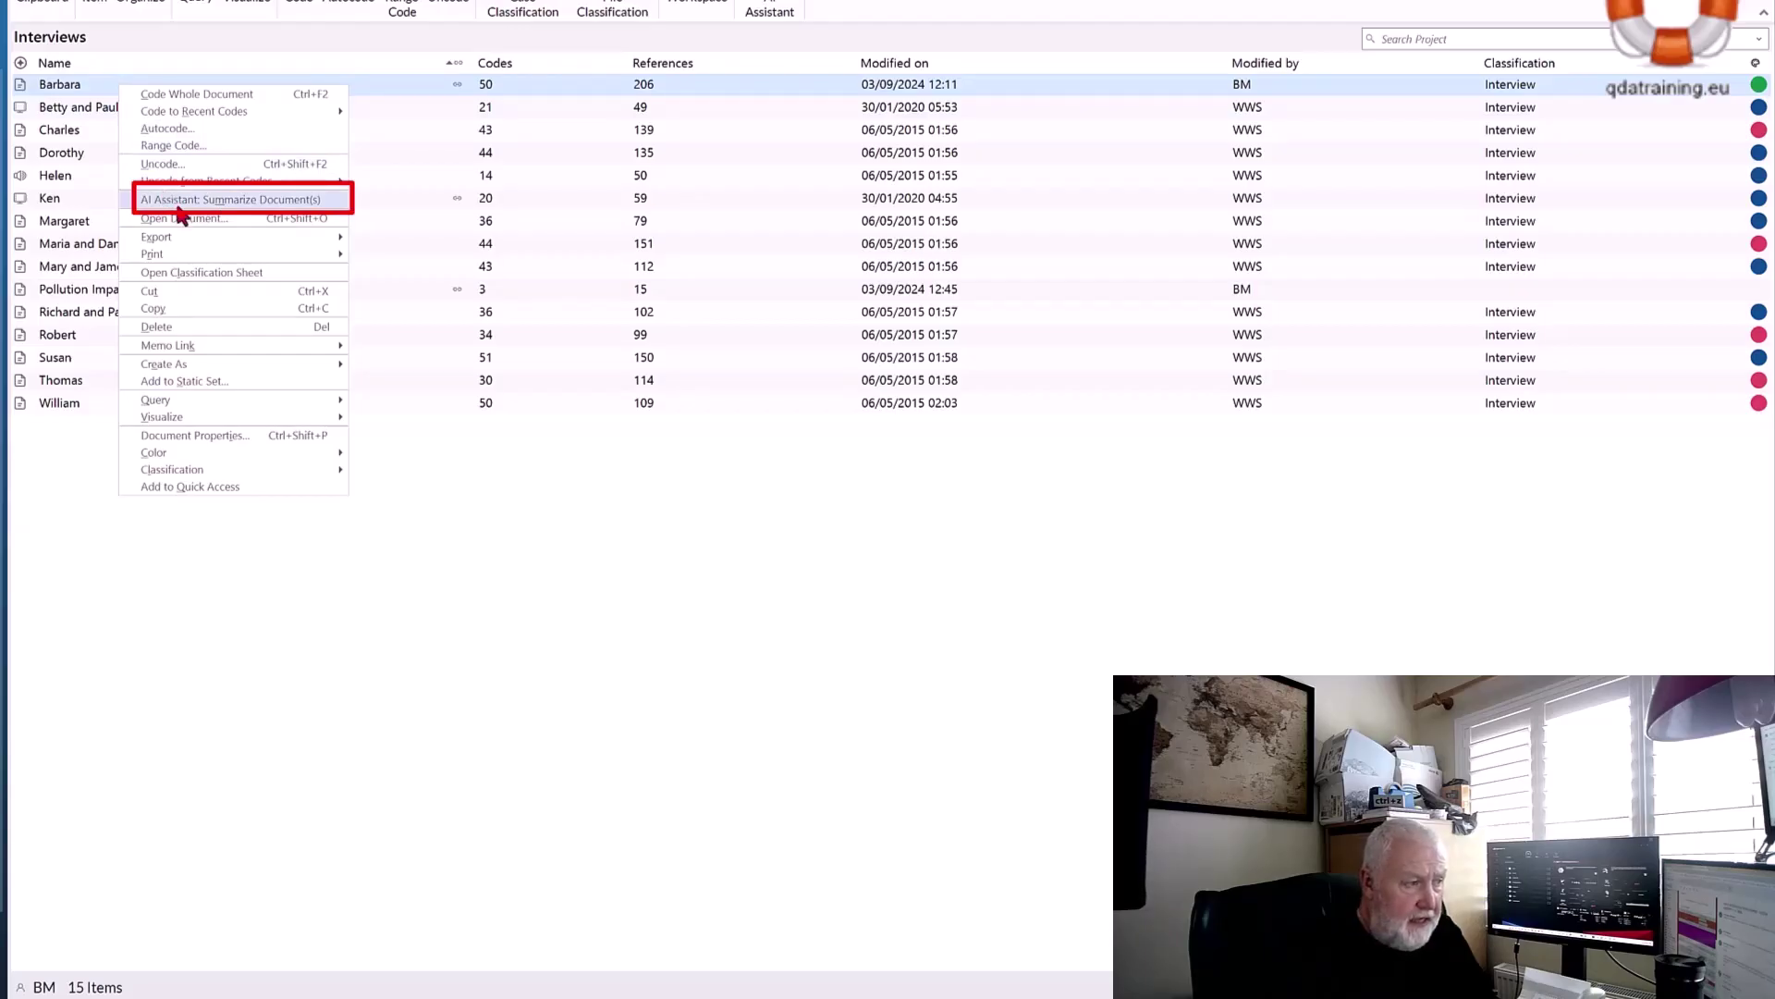
click(185, 205)
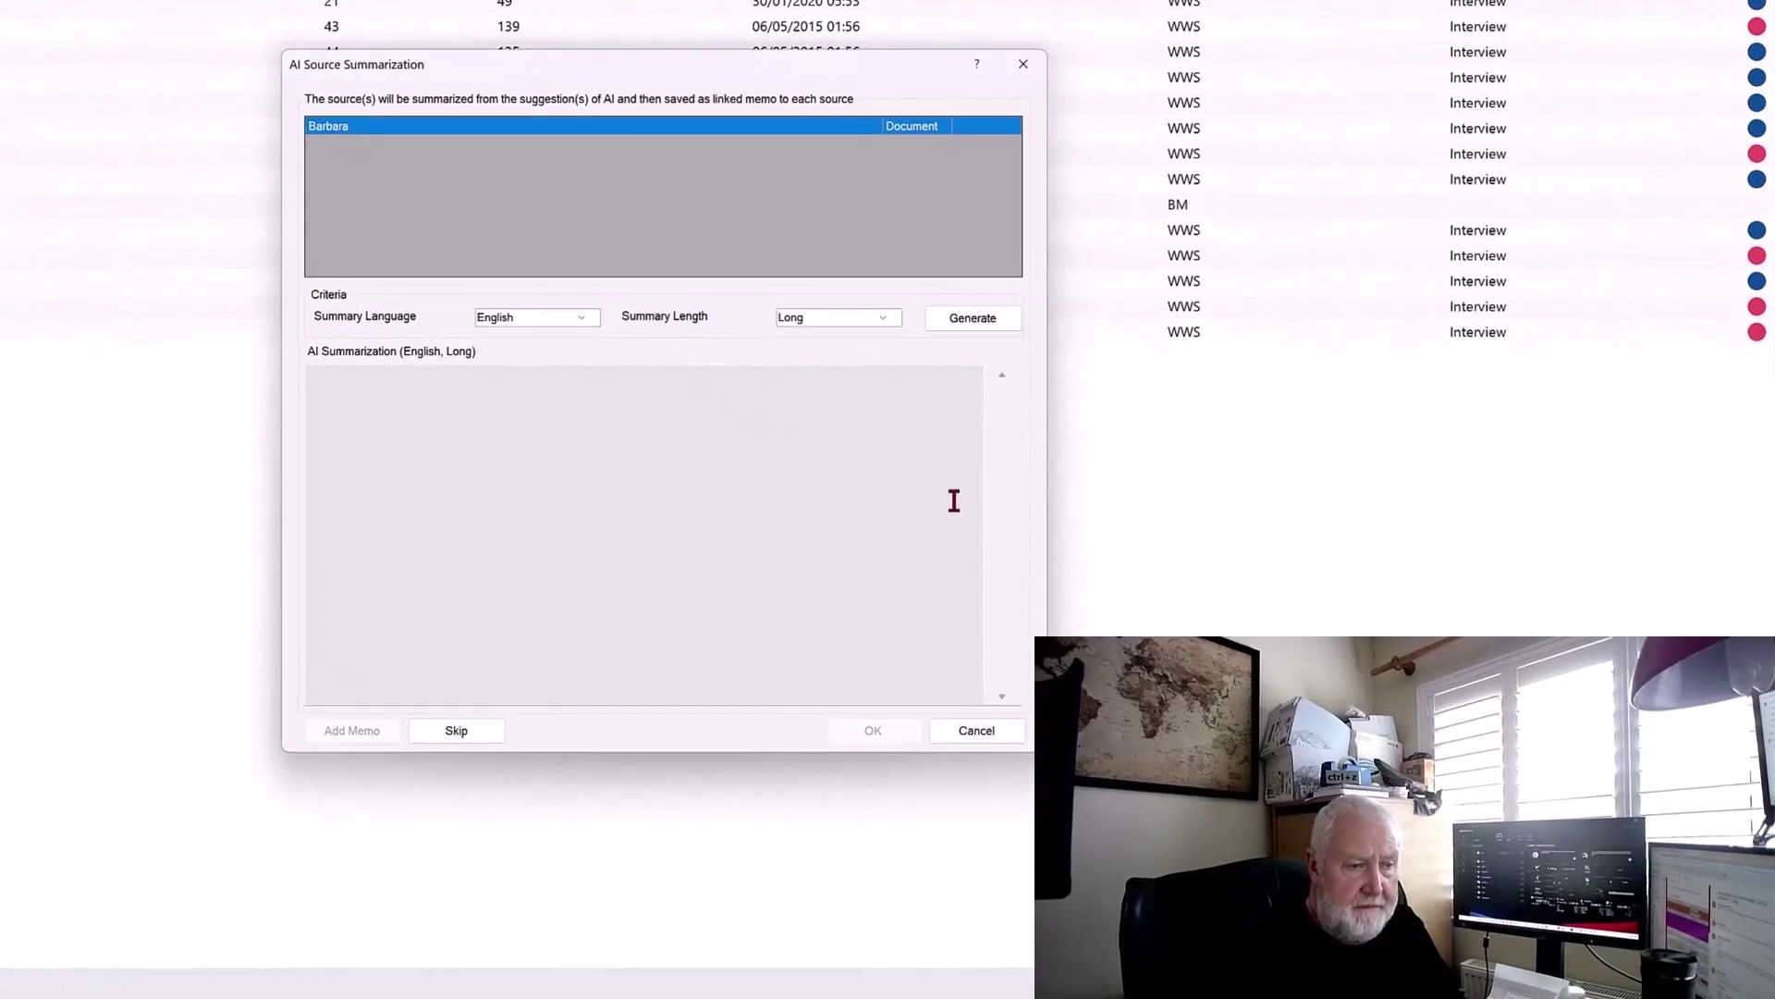
- Generate a Long English summary of Barbara's interview and add it as a linked memo
click(893, 316)
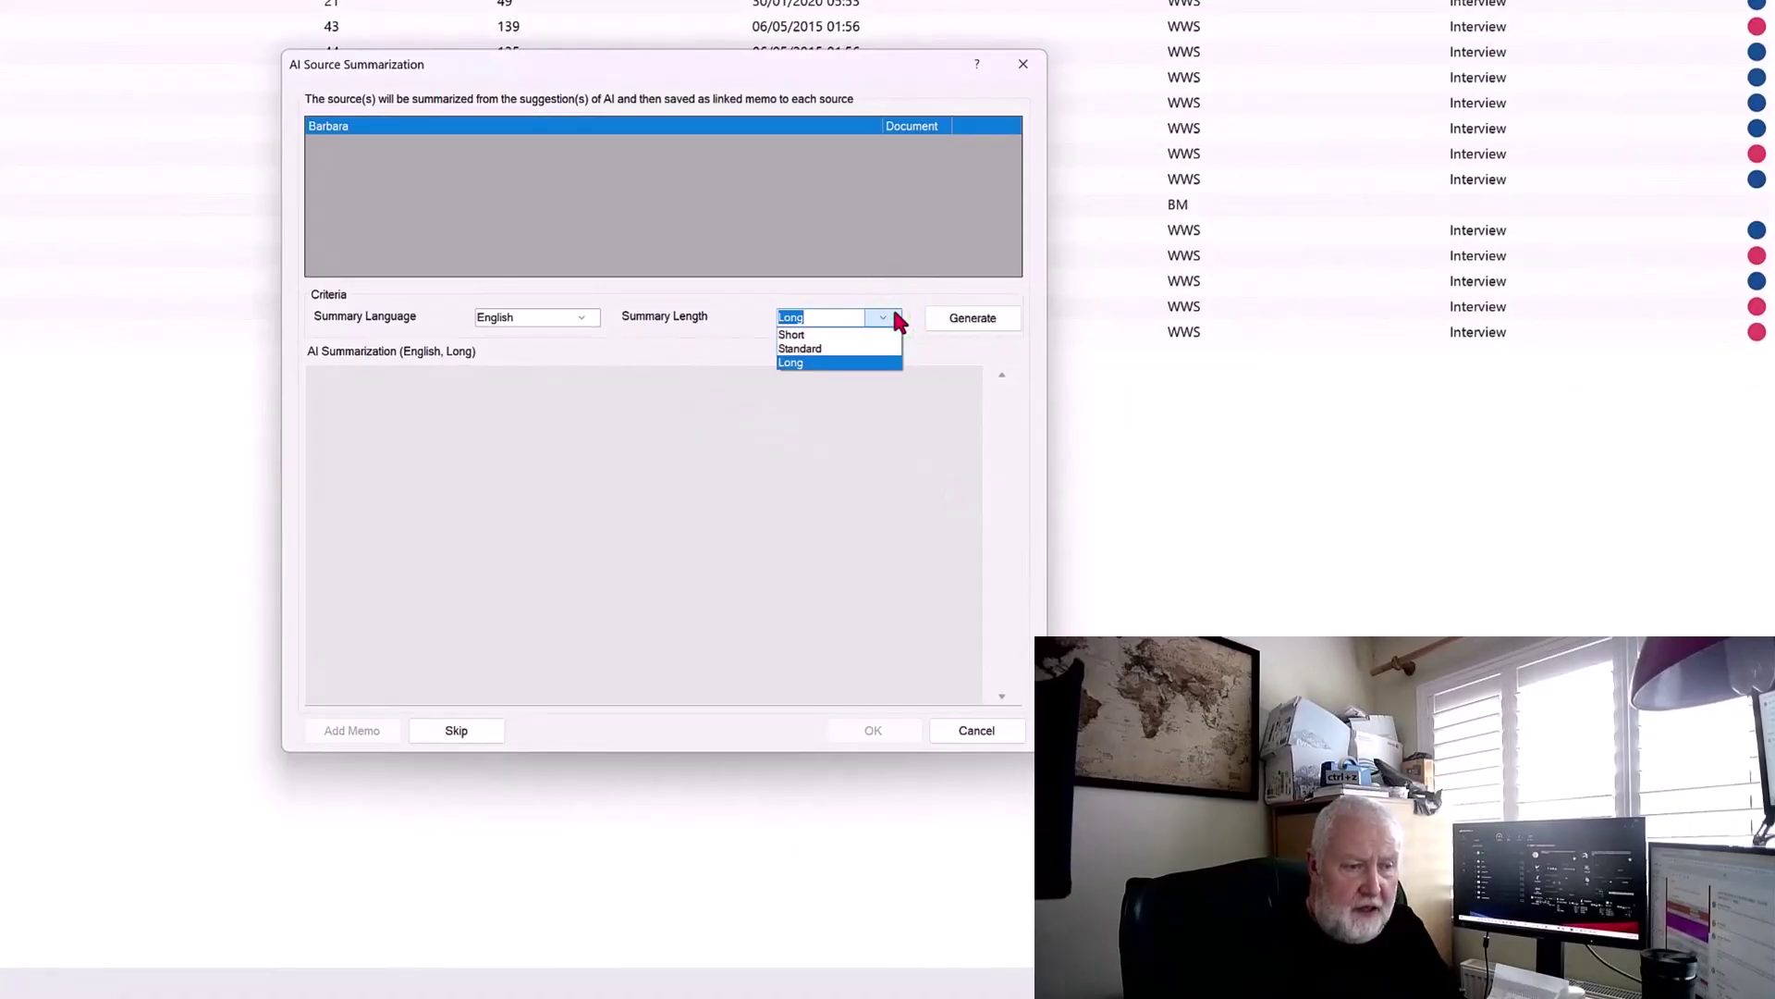
click(885, 315)
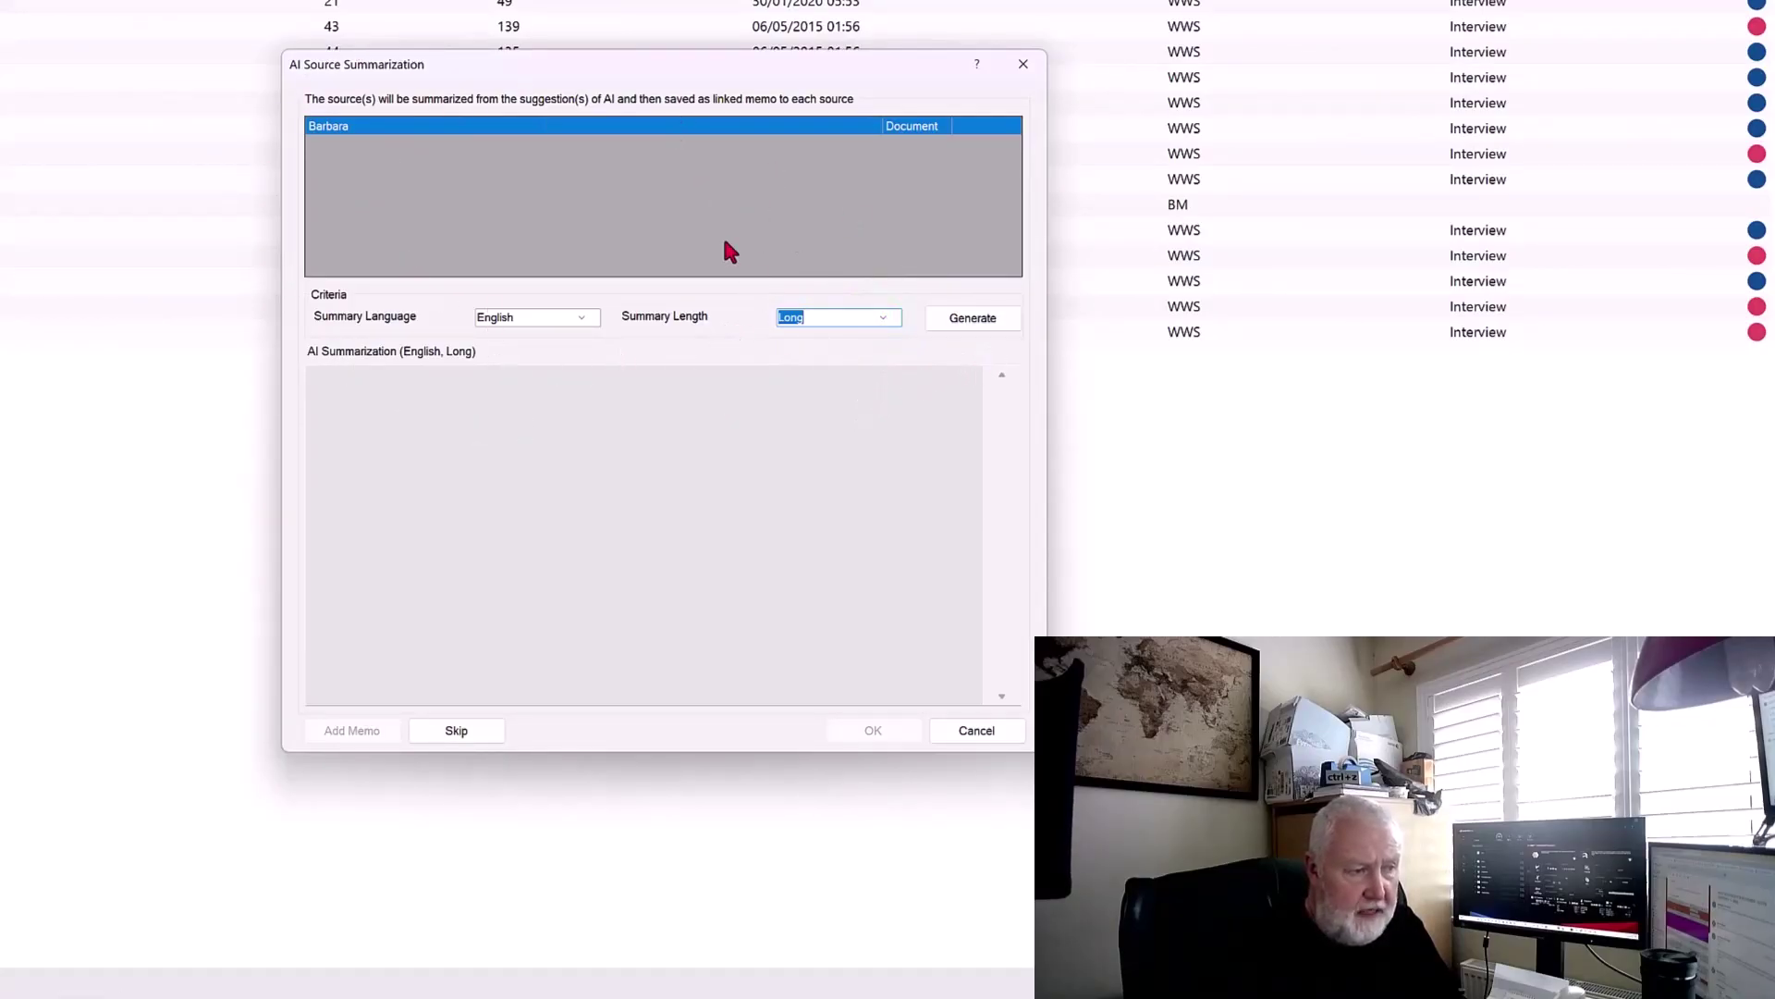
click(988, 319)
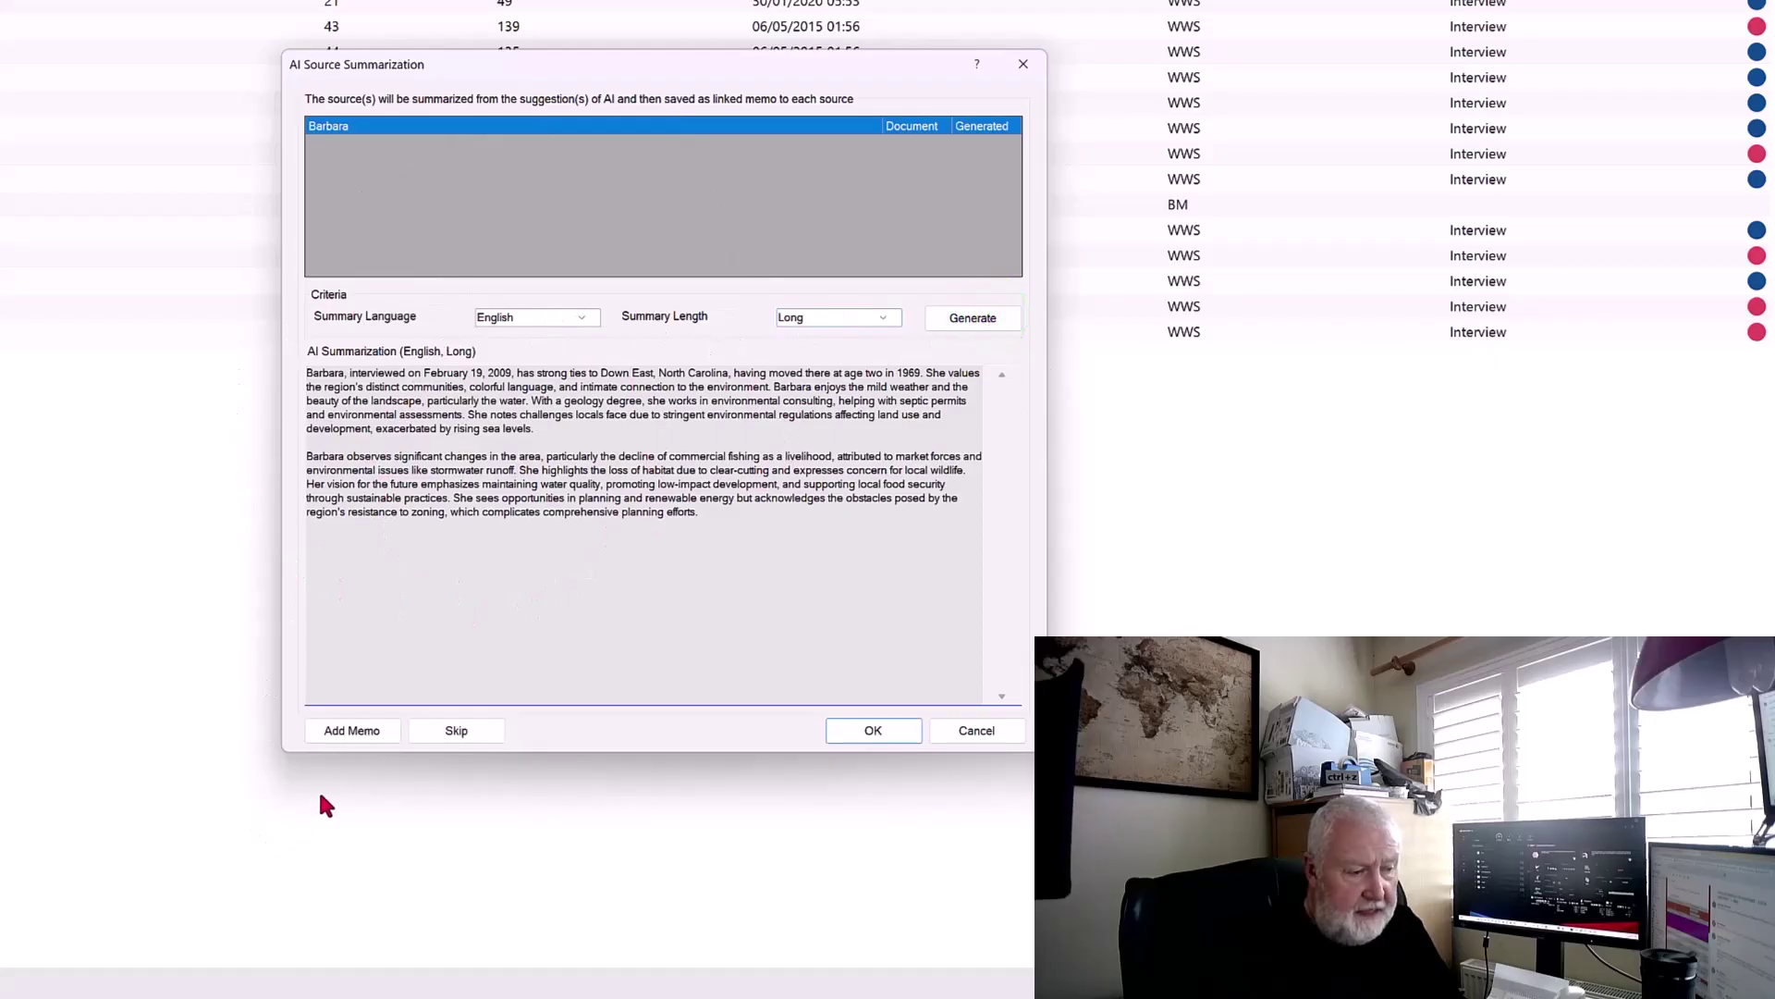
click(352, 730)
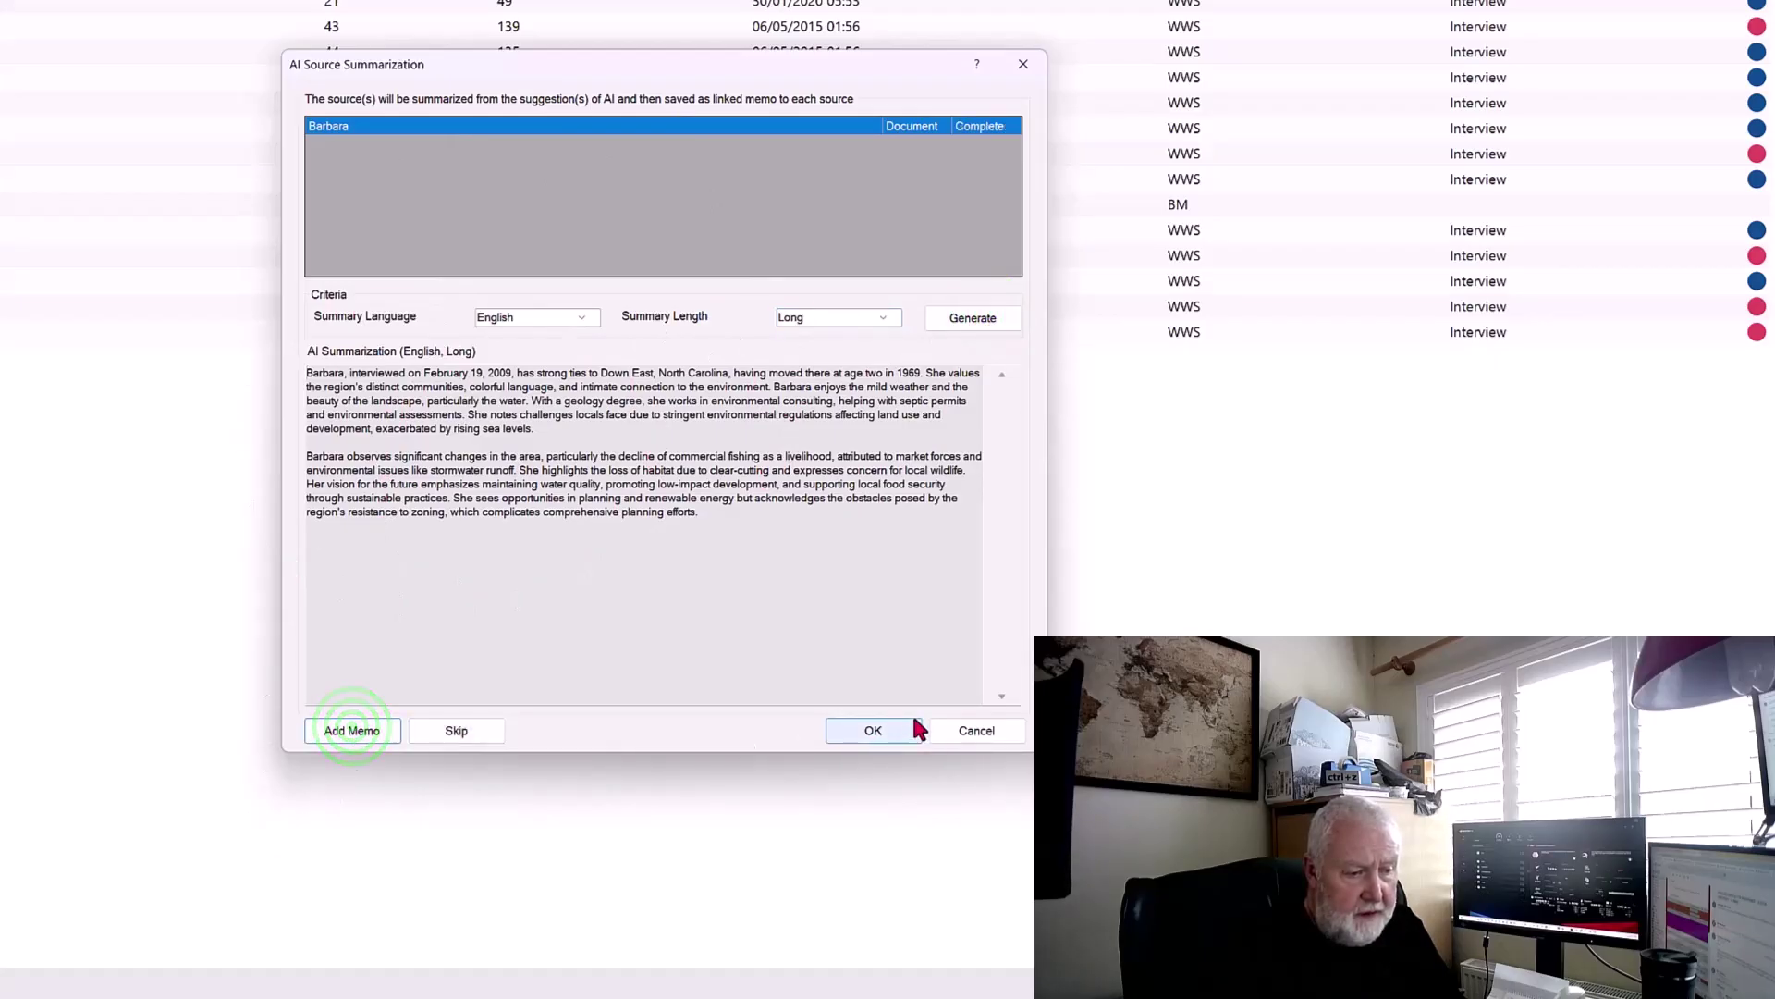
click(872, 731)
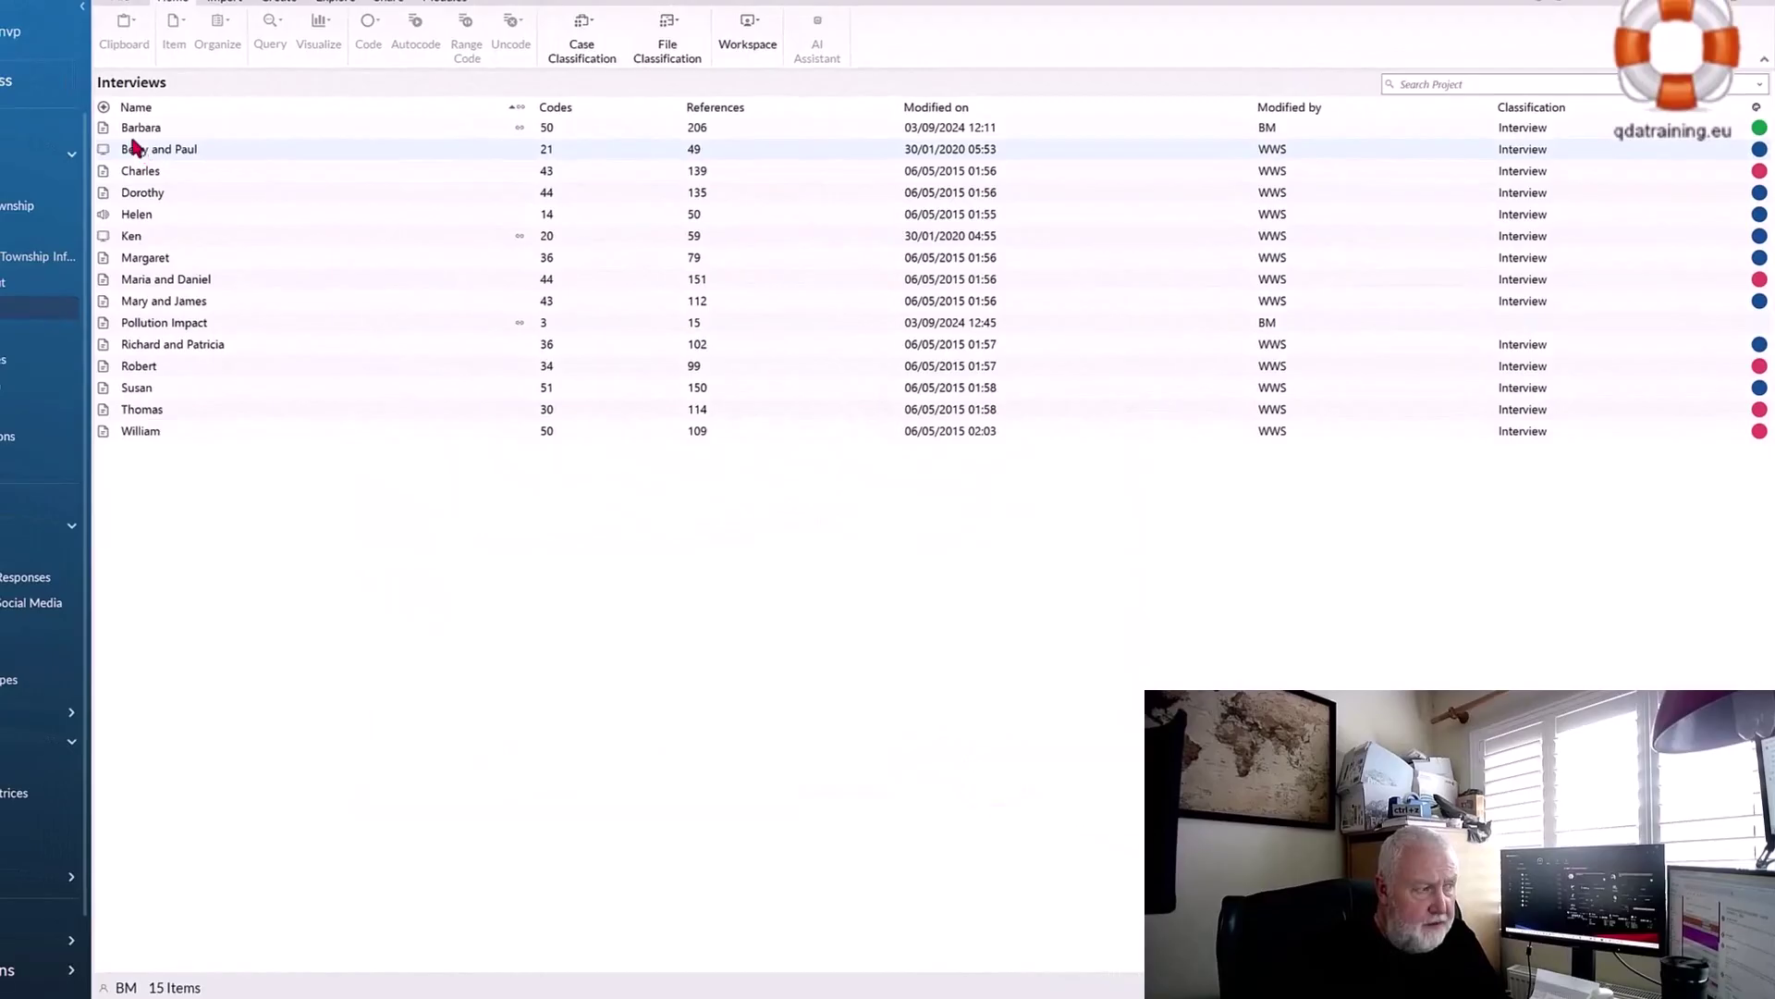
- Open the Barbara interview transcript beside the 15-item Interviews list
click(107, 129)
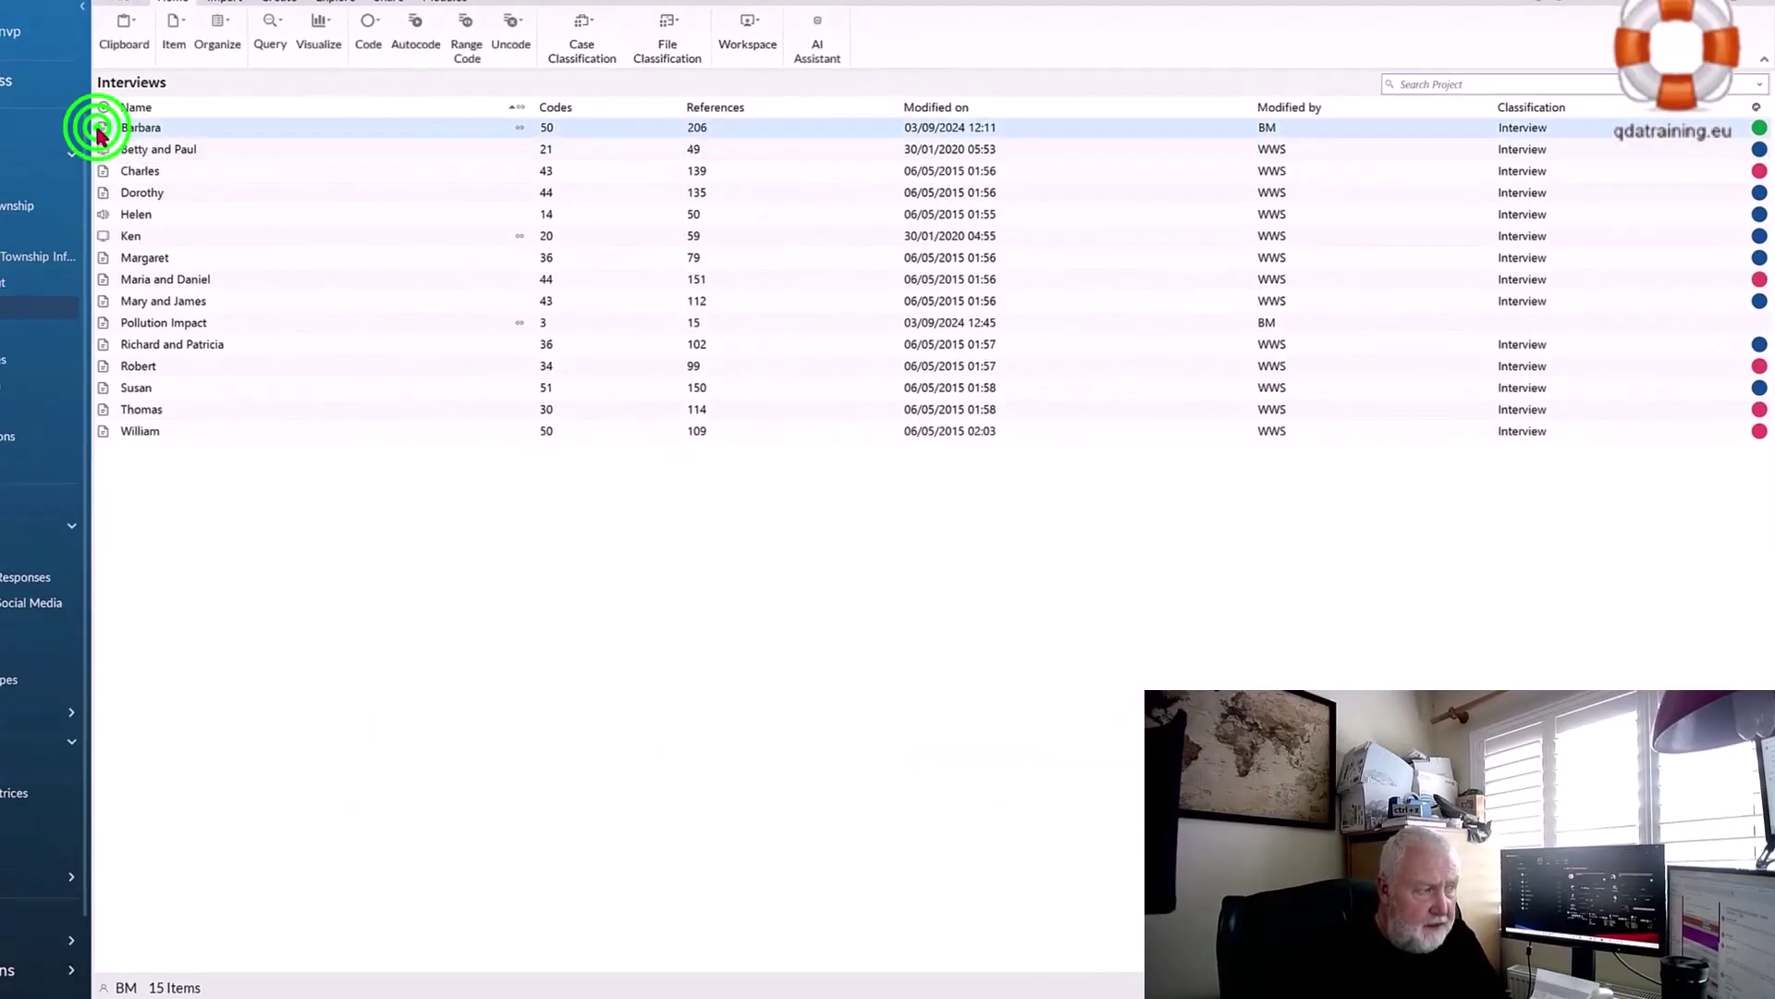
click(104, 132)
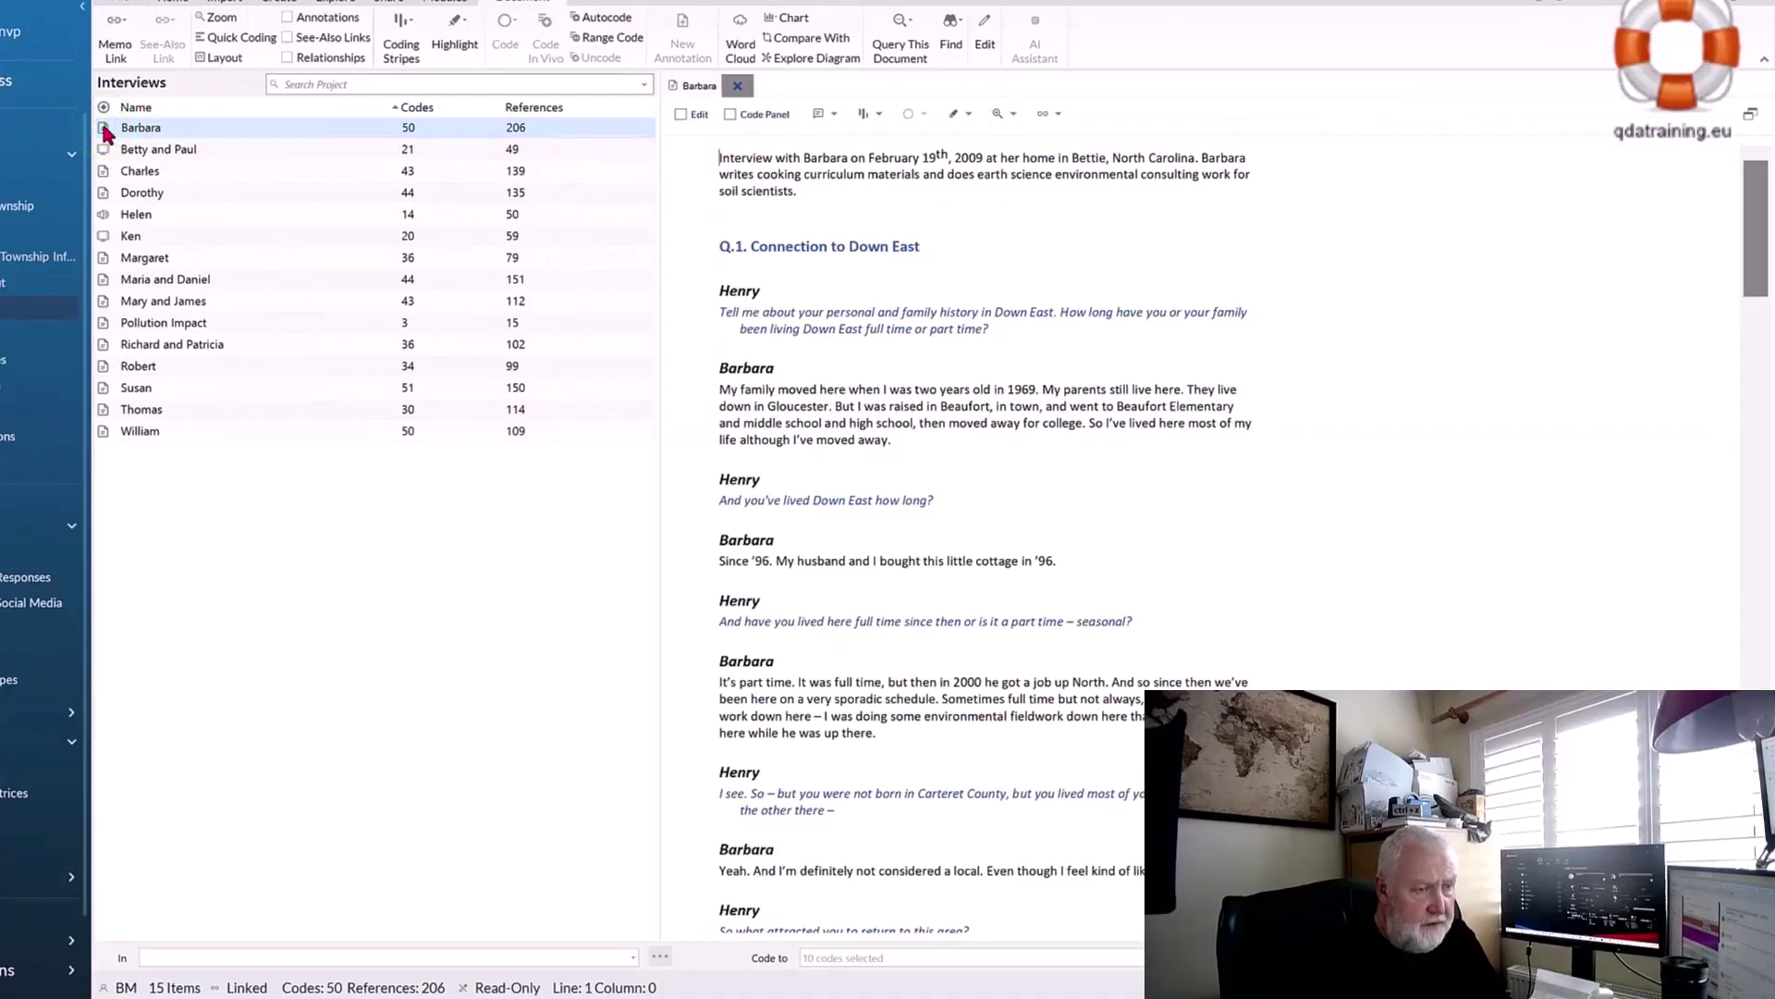
scroll(998, 467, down, 15)
scroll(1008, 490, up, 15)
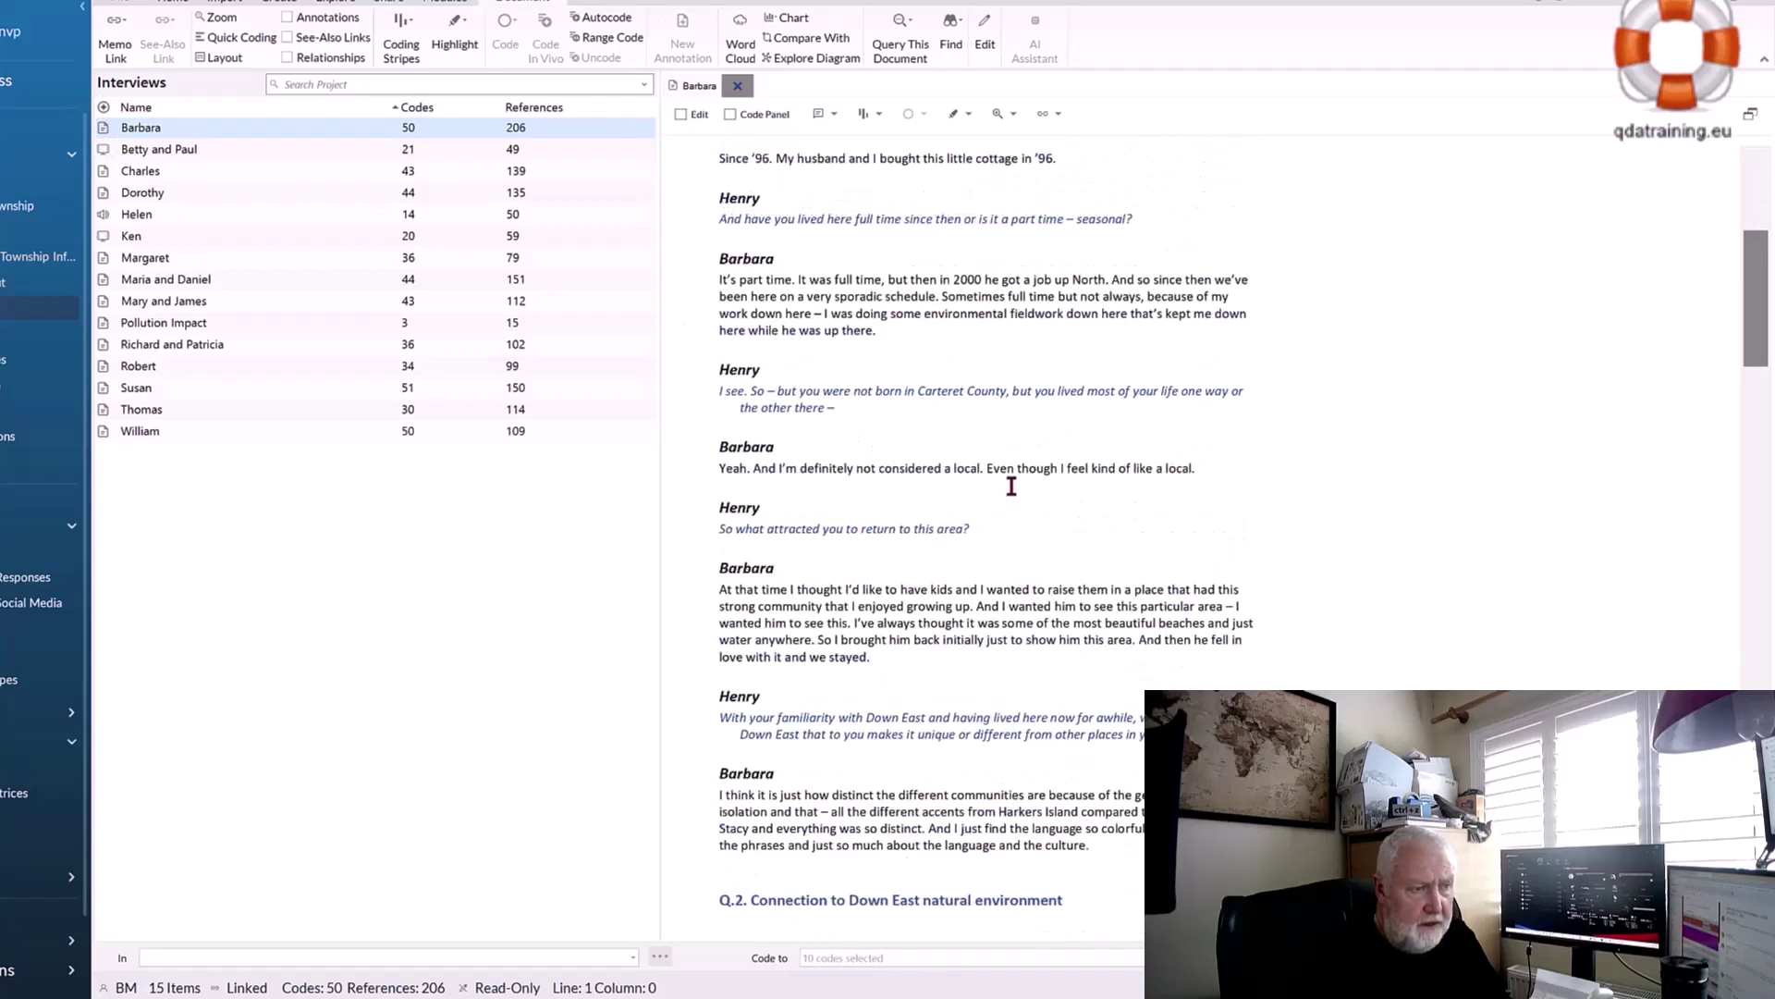
click(243, 127)
click(243, 127)
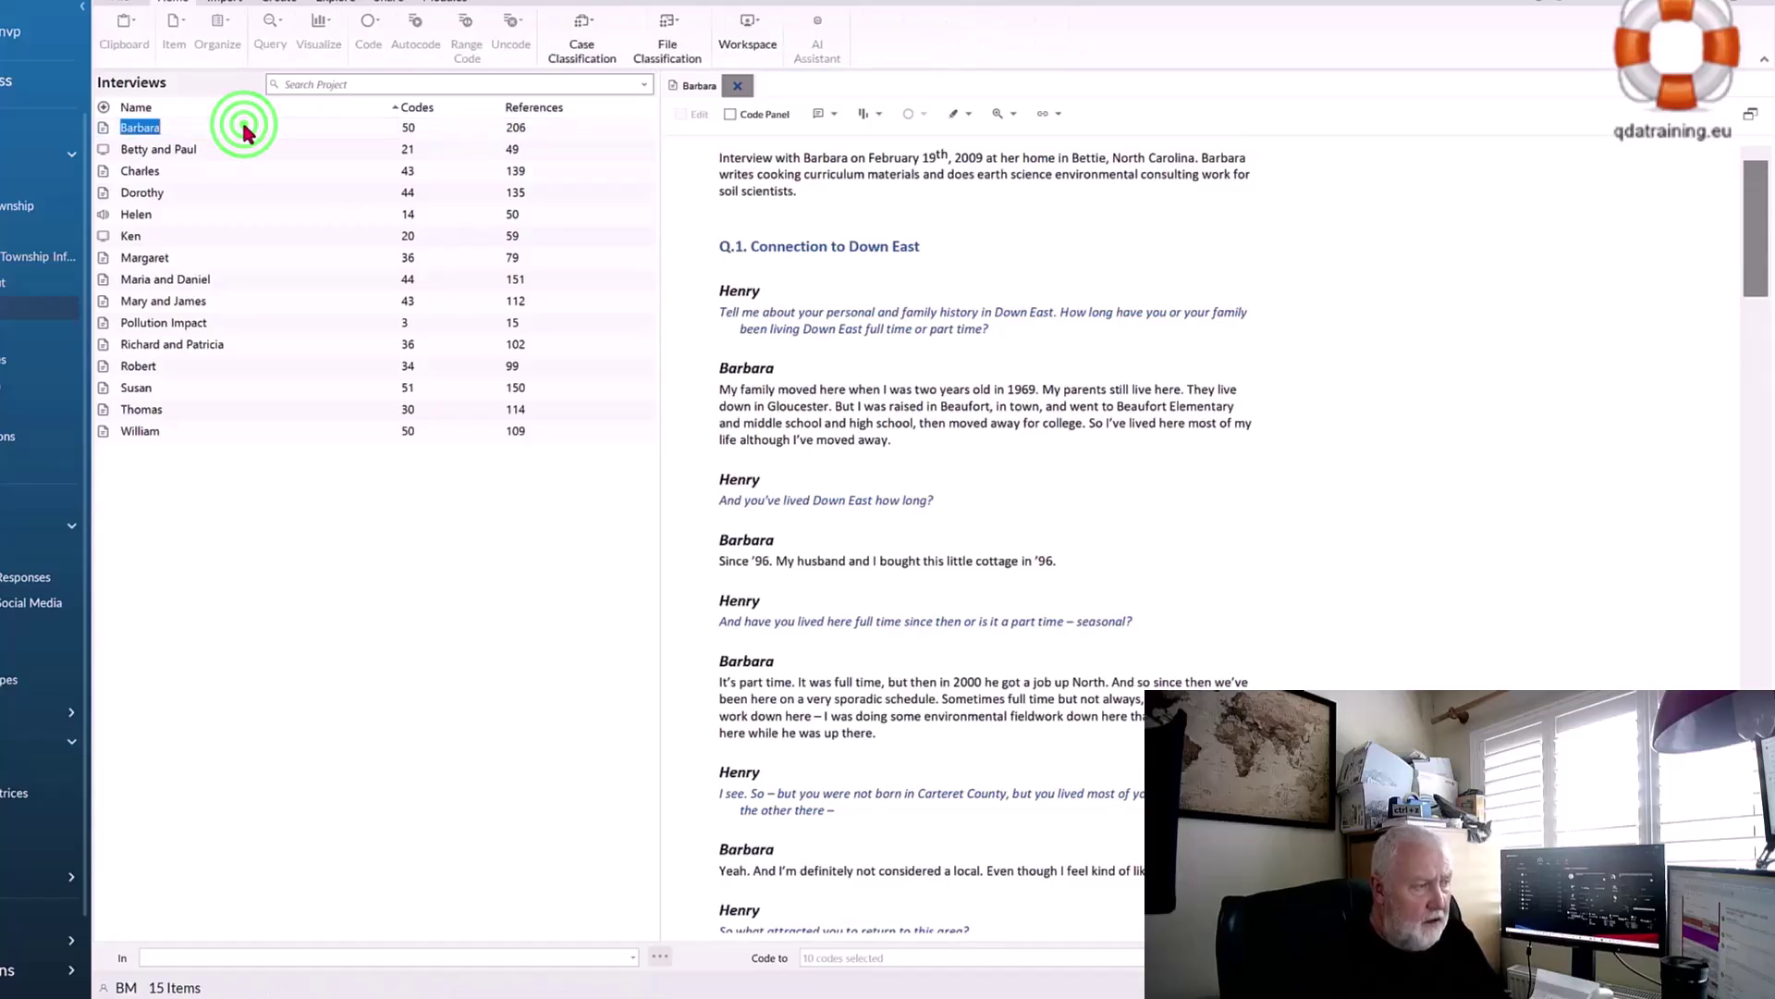
- Open Barbara's linked memo, Barbara Summary, via Memo Link > Open Linked Memo
right_click(243, 125)
click(99, 129)
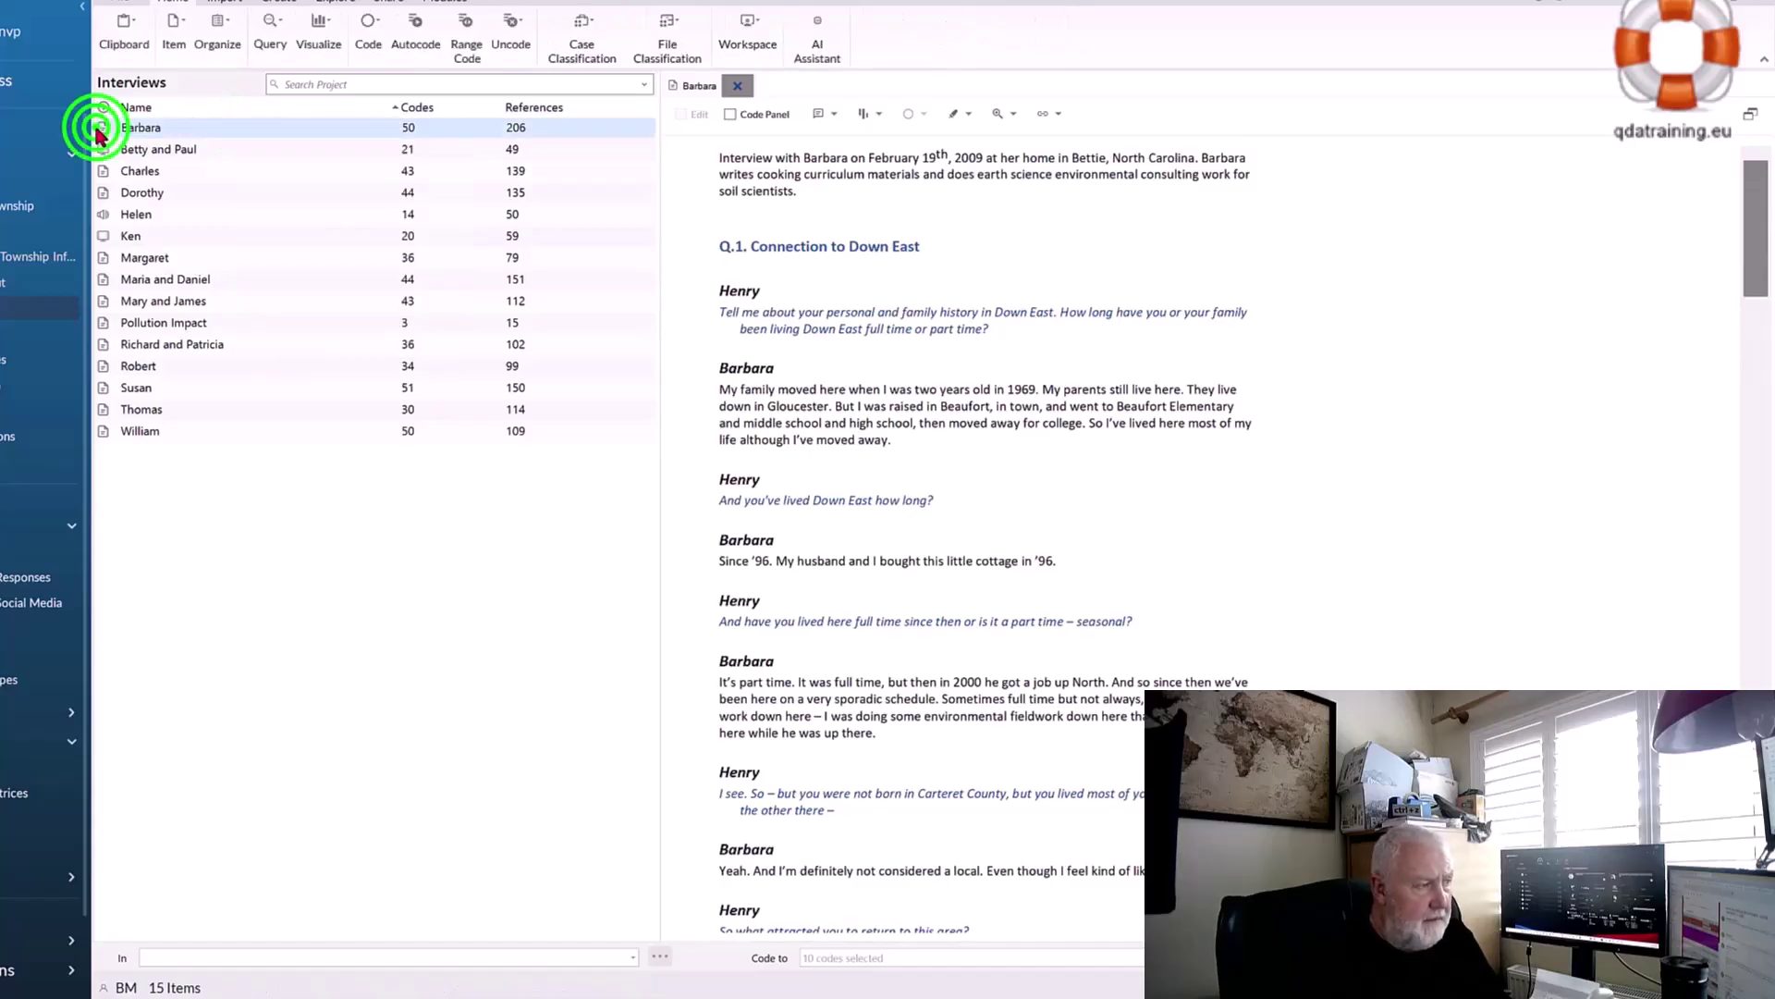
right_click(197, 130)
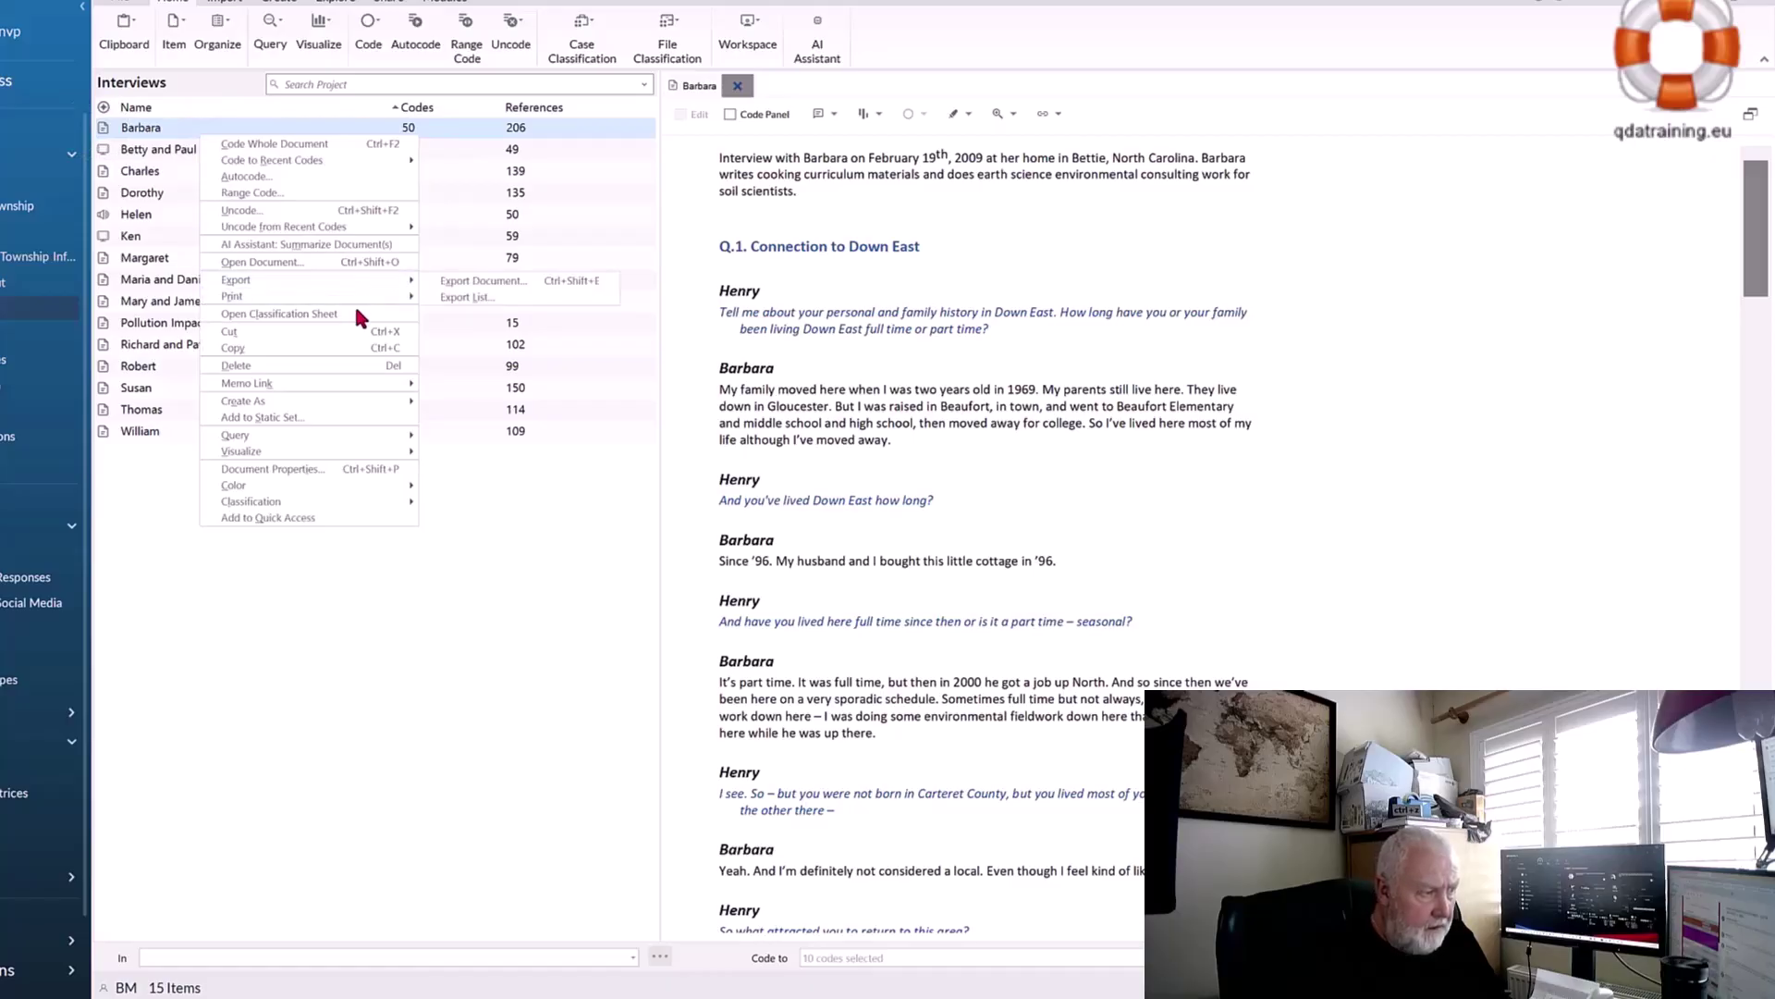
mouse_move(381, 381)
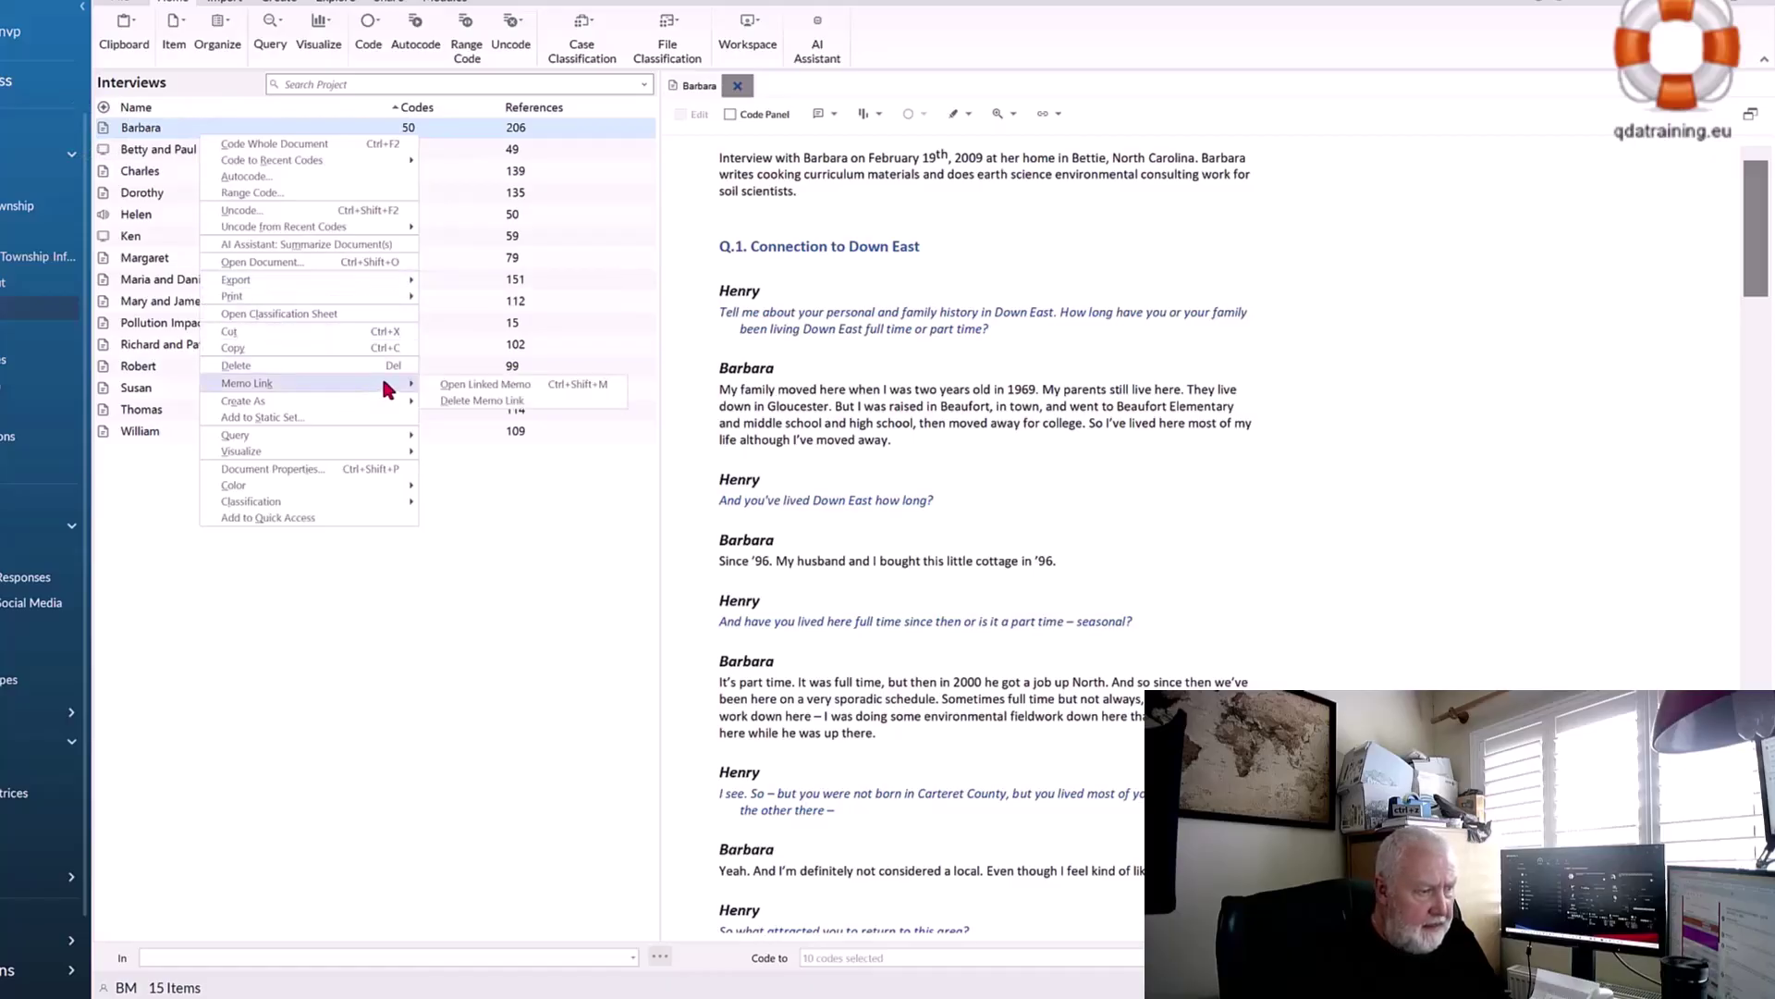
click(481, 386)
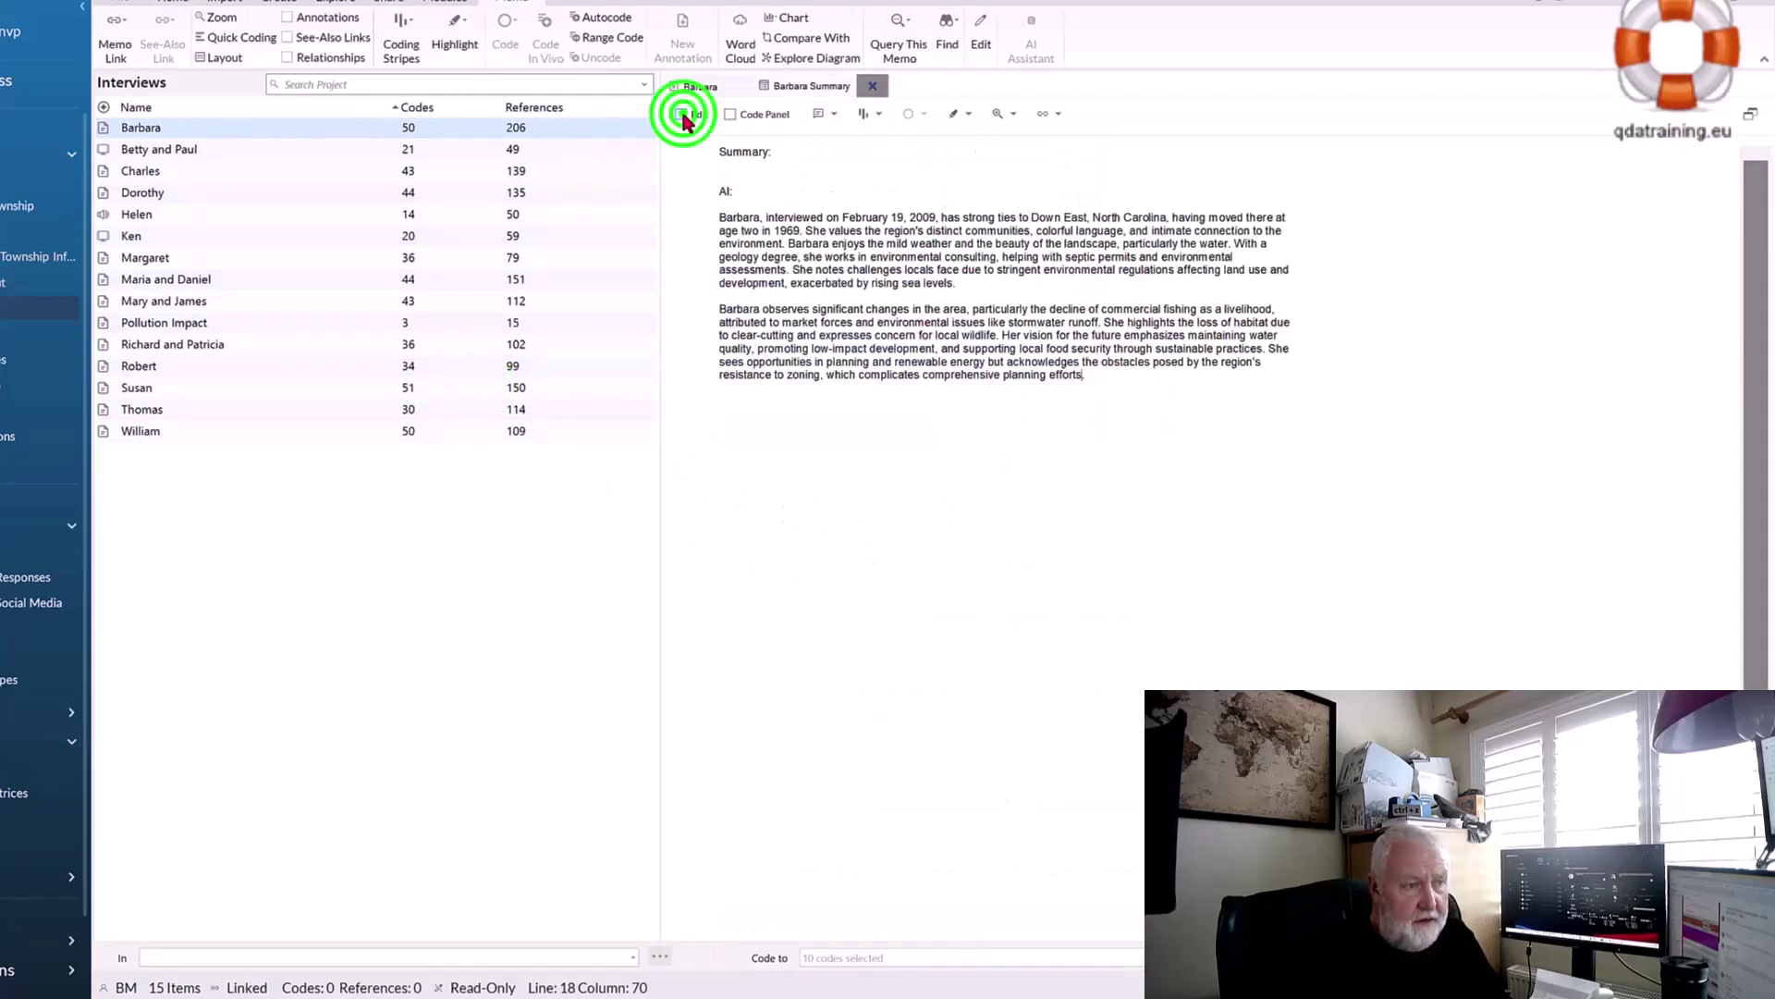
- Delete the blank line and 'AI:' label under Summary:, then close the Barbara Summary memo
click(682, 113)
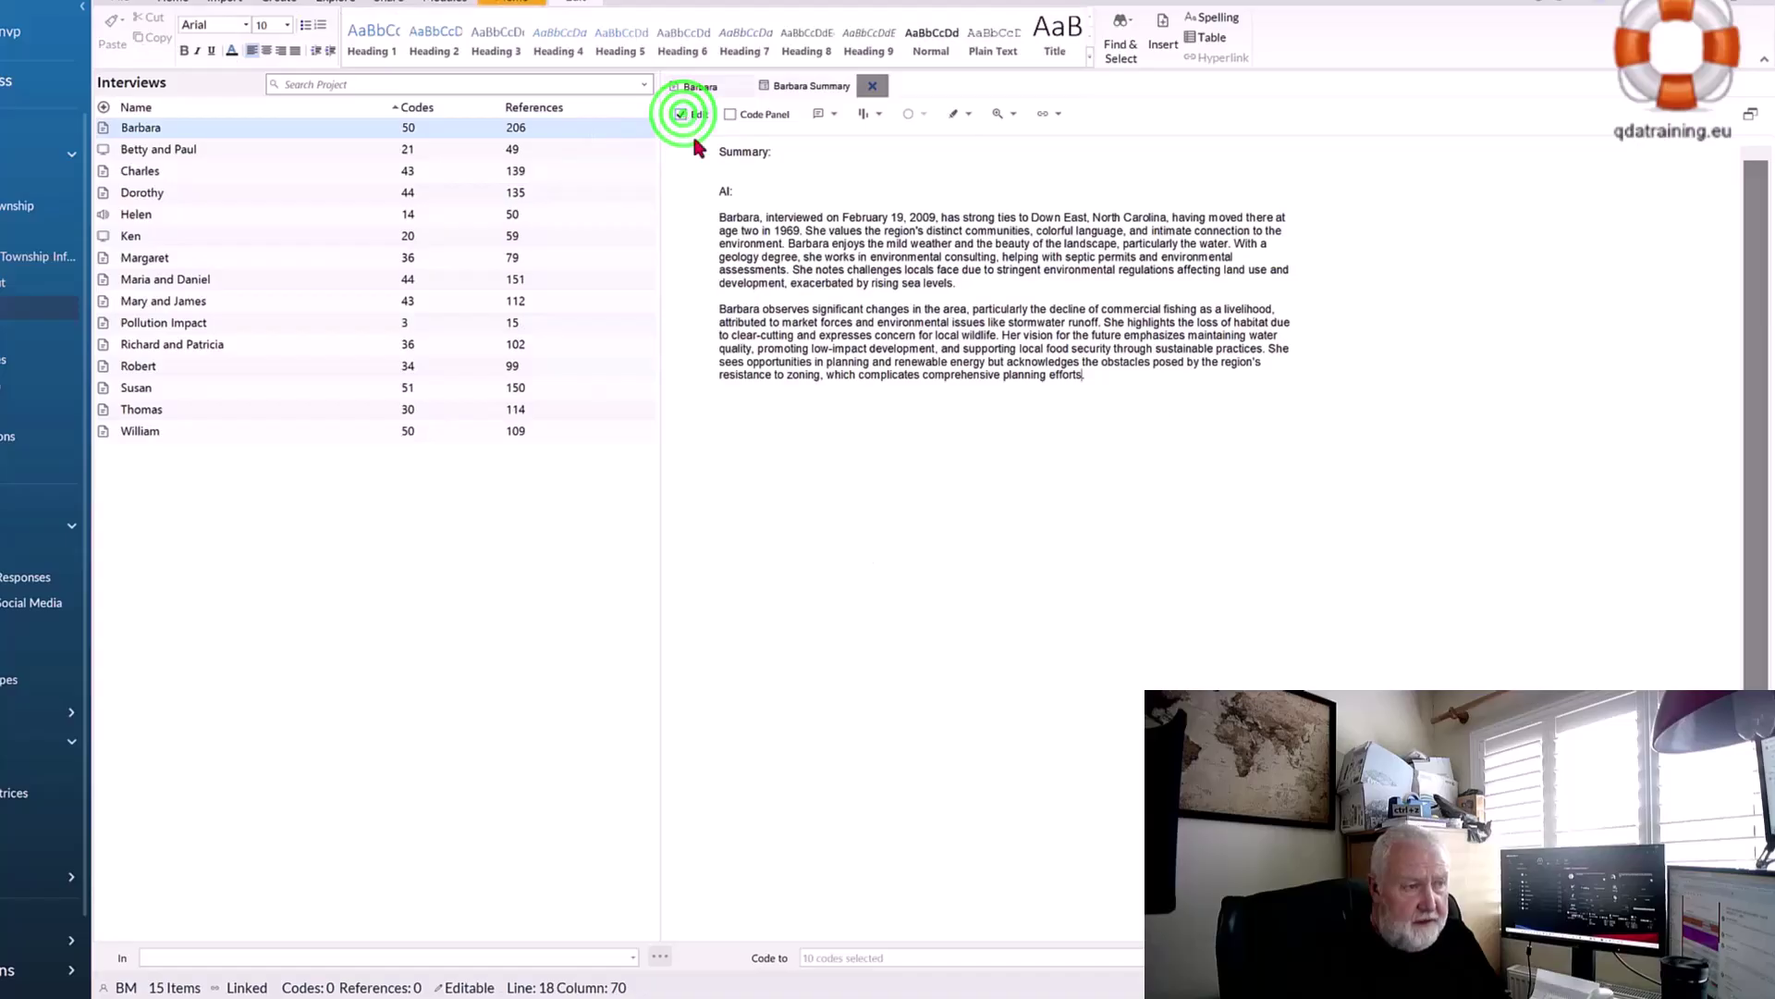
click(757, 179)
click(746, 182)
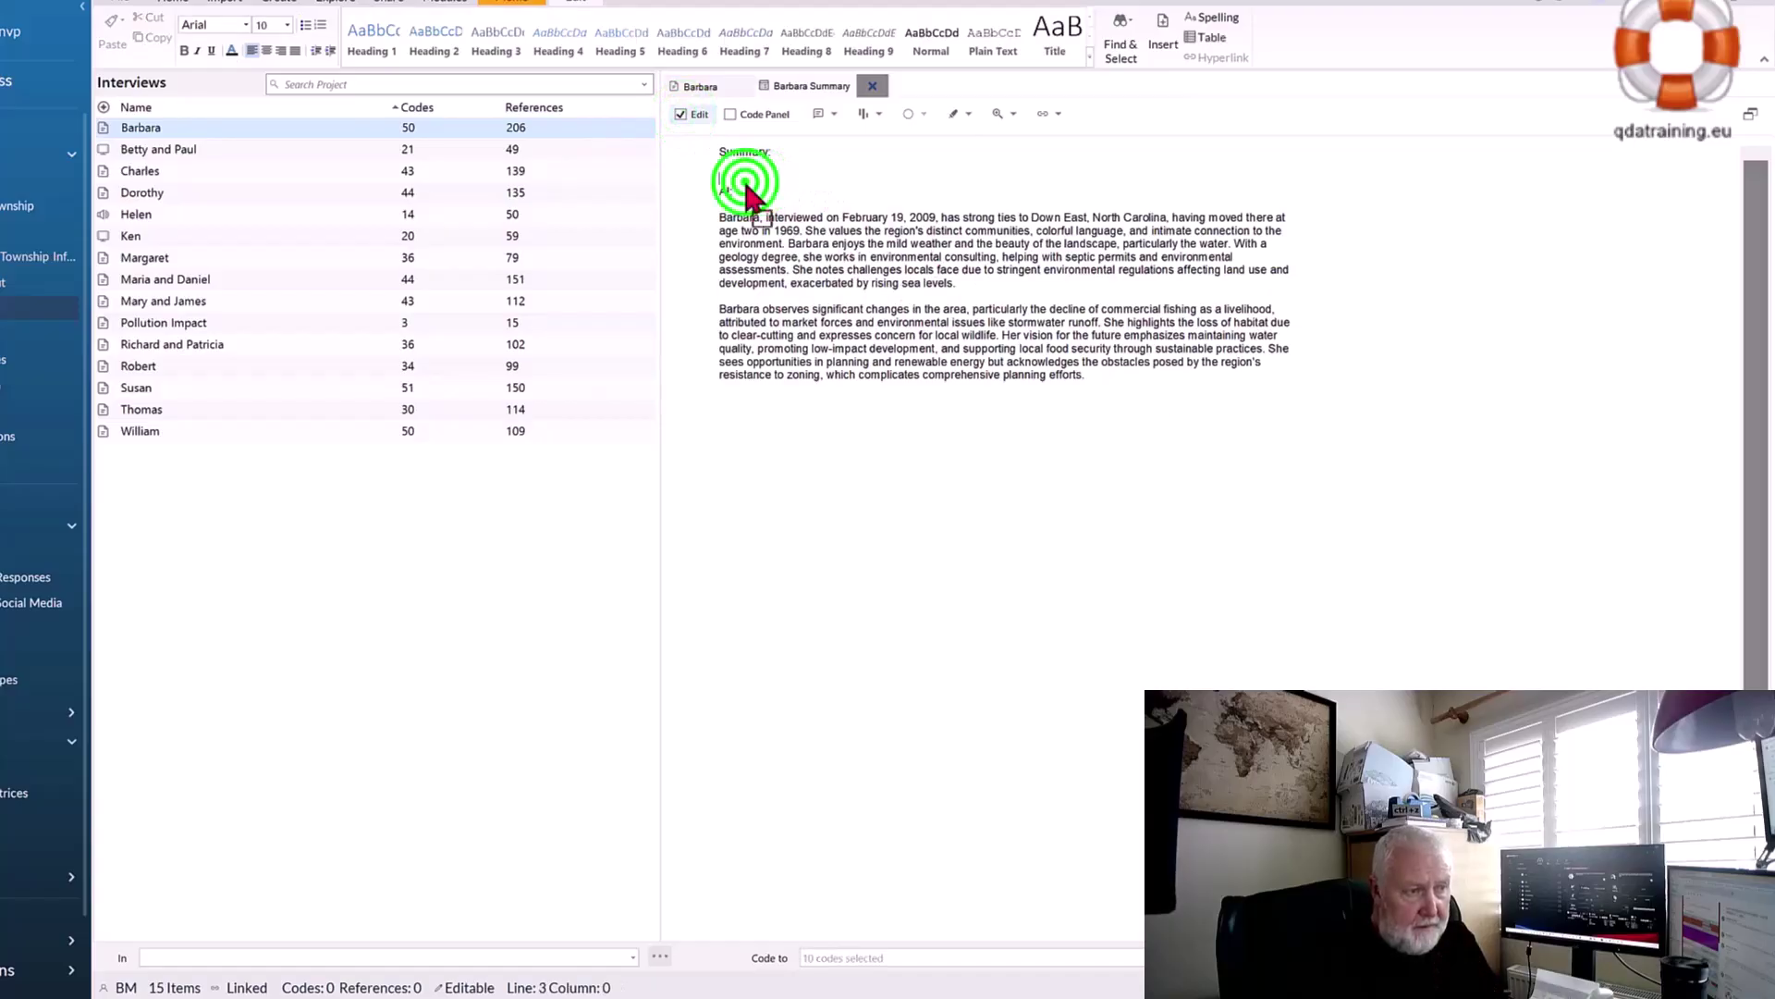
key(Delete)
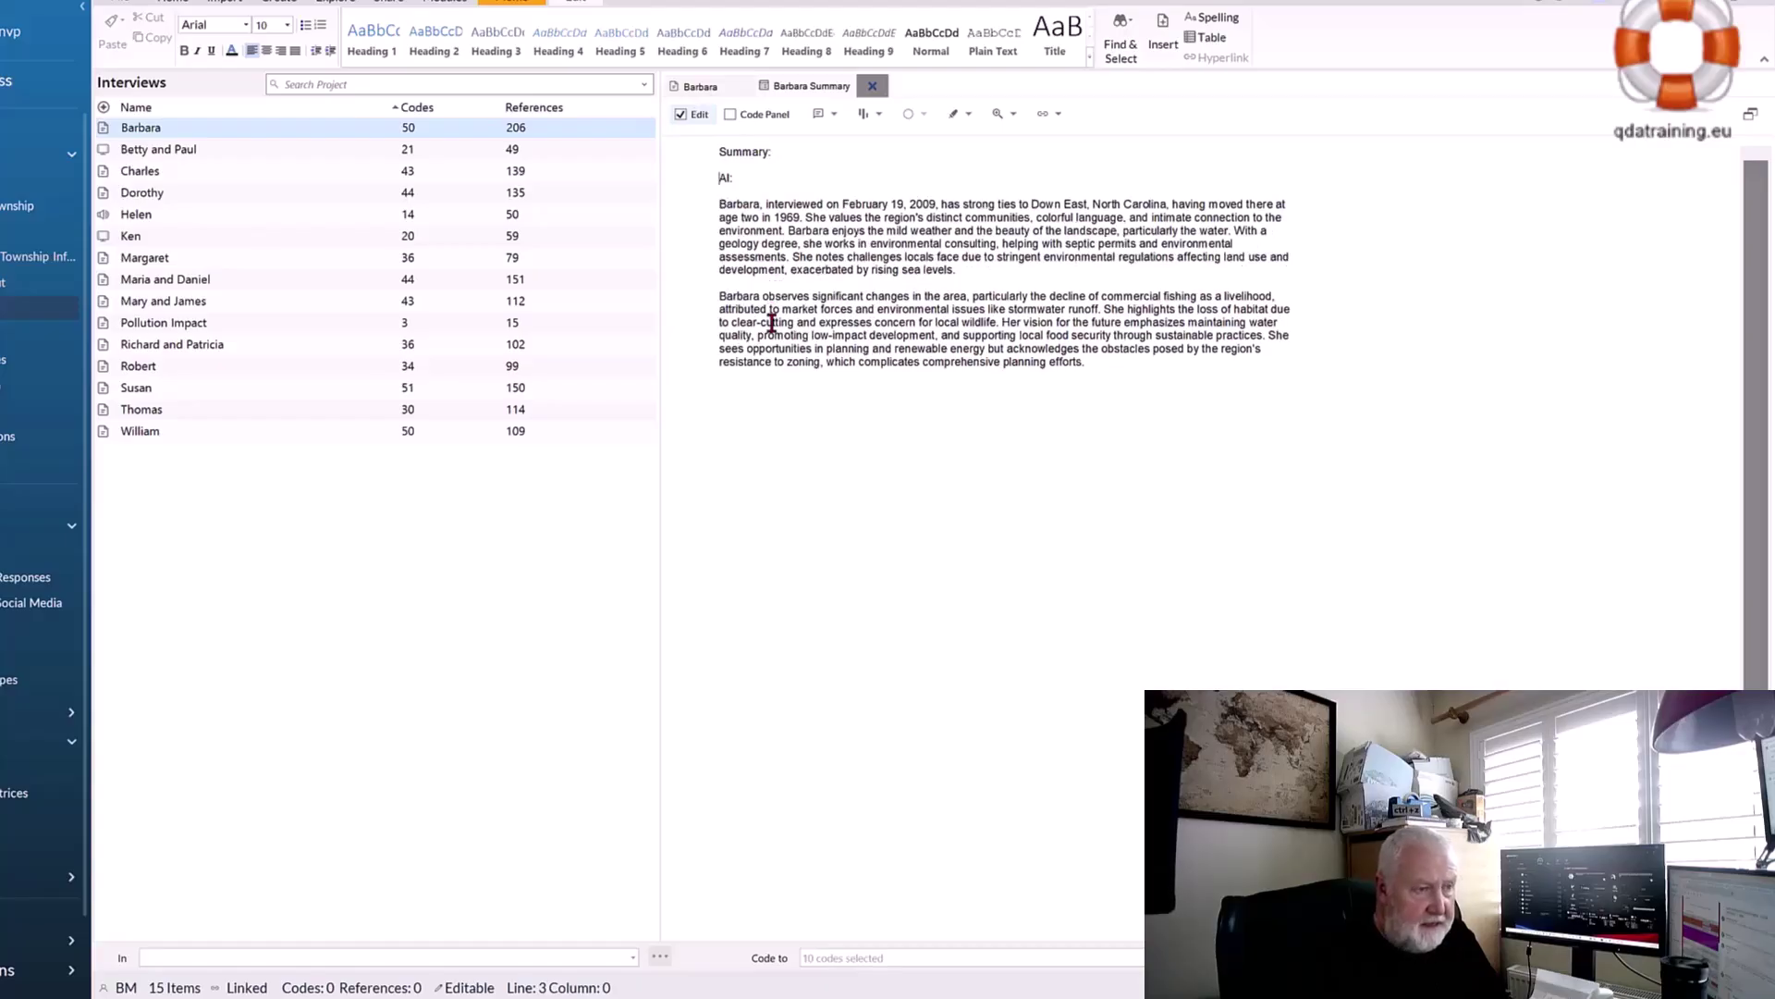
key(Delete)
key(Delete)
key(Delete)
key(Delete)
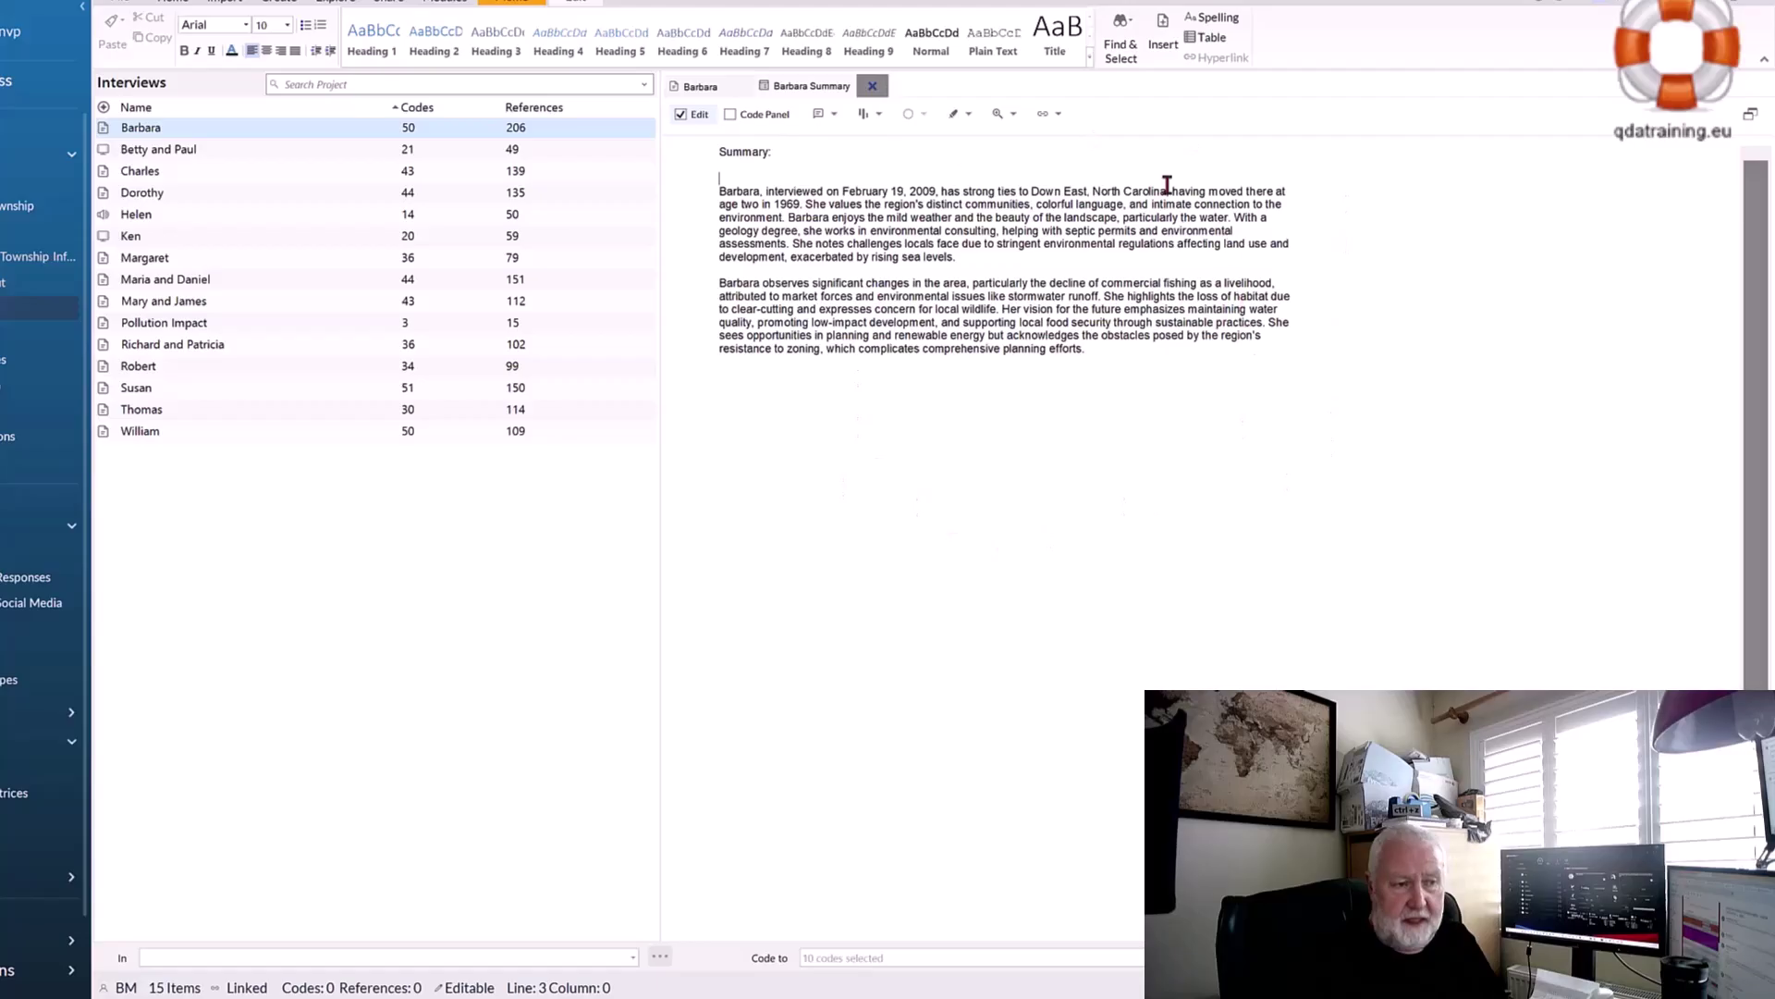
click(870, 88)
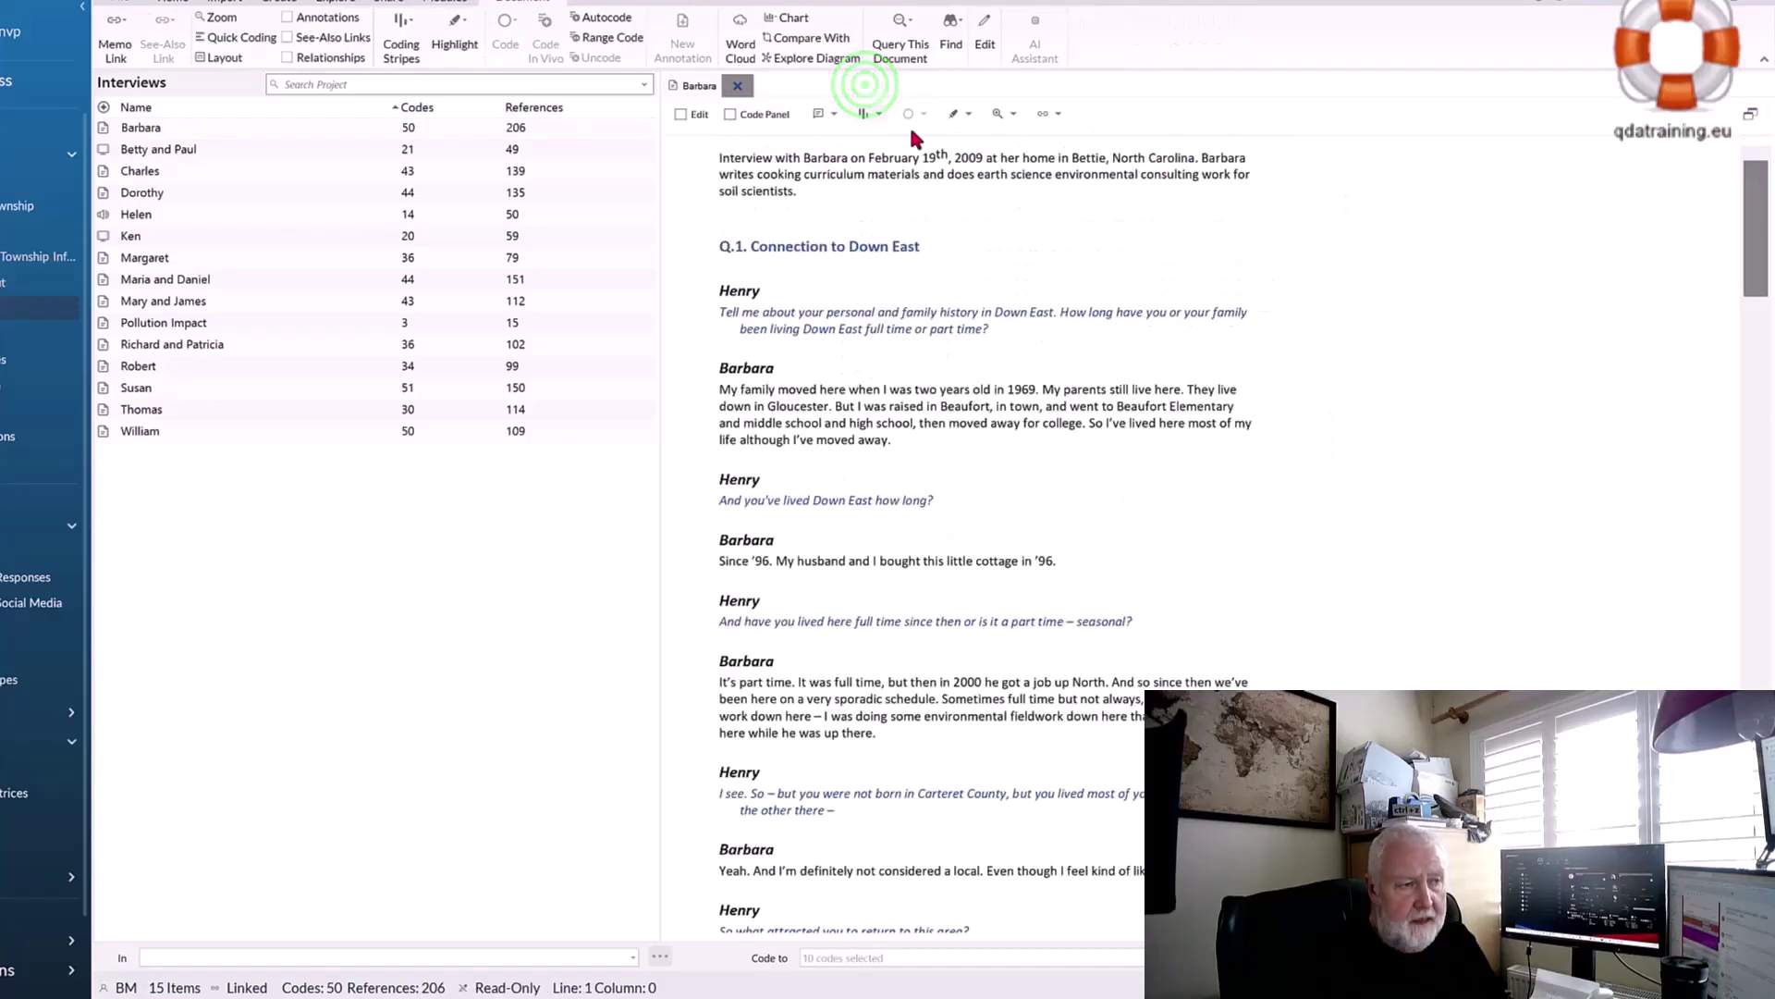
- Close the Barbara interview tab, leaving only the 15-item Interviews list
click(738, 85)
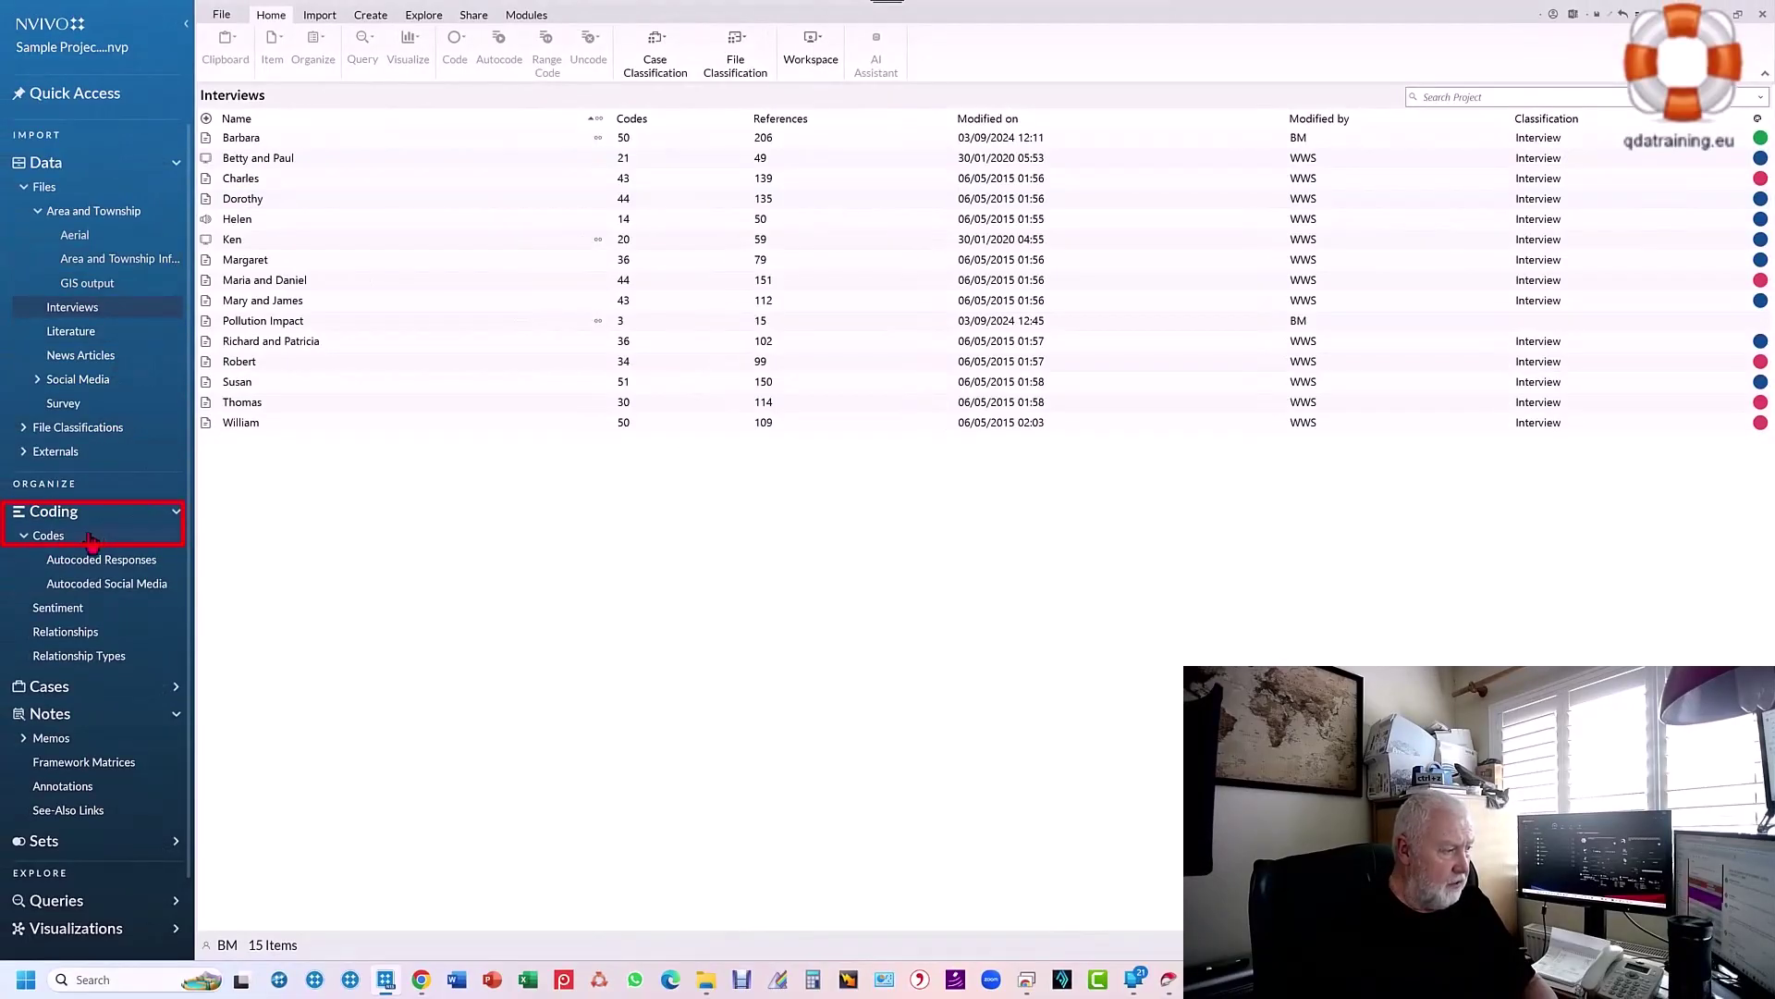
- Show the Codes list and bring up the context menu for Environmental change
click(56, 535)
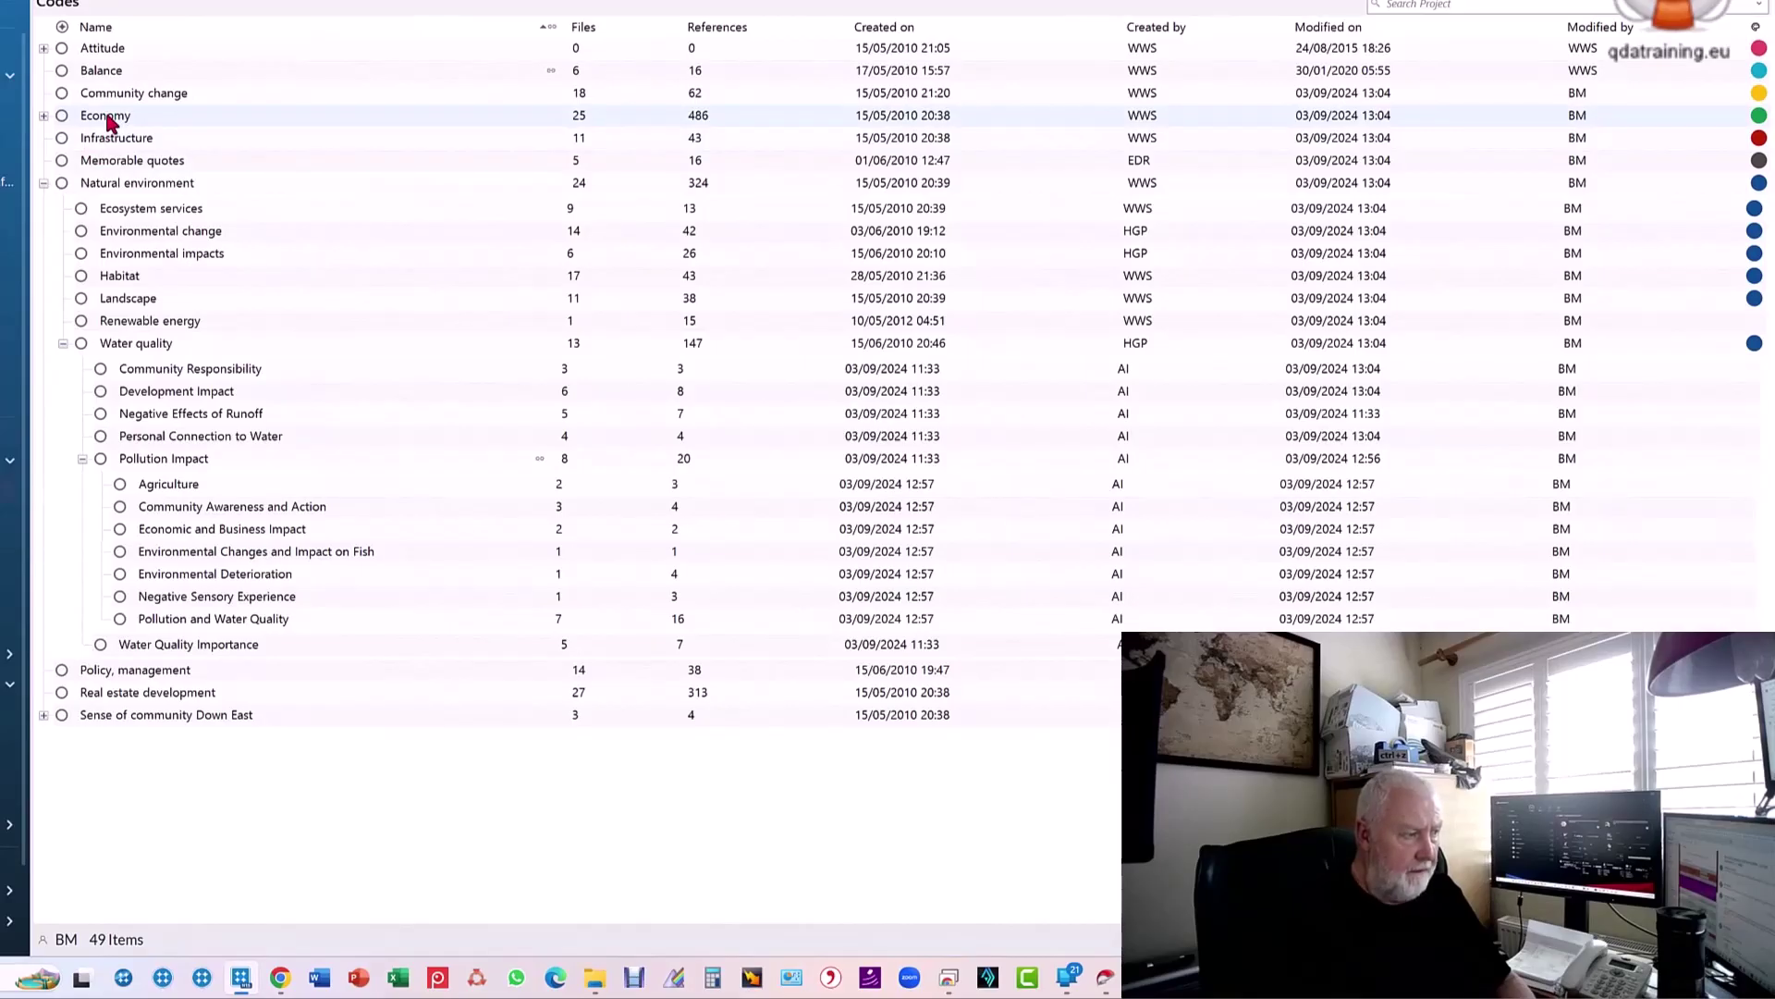
click(154, 237)
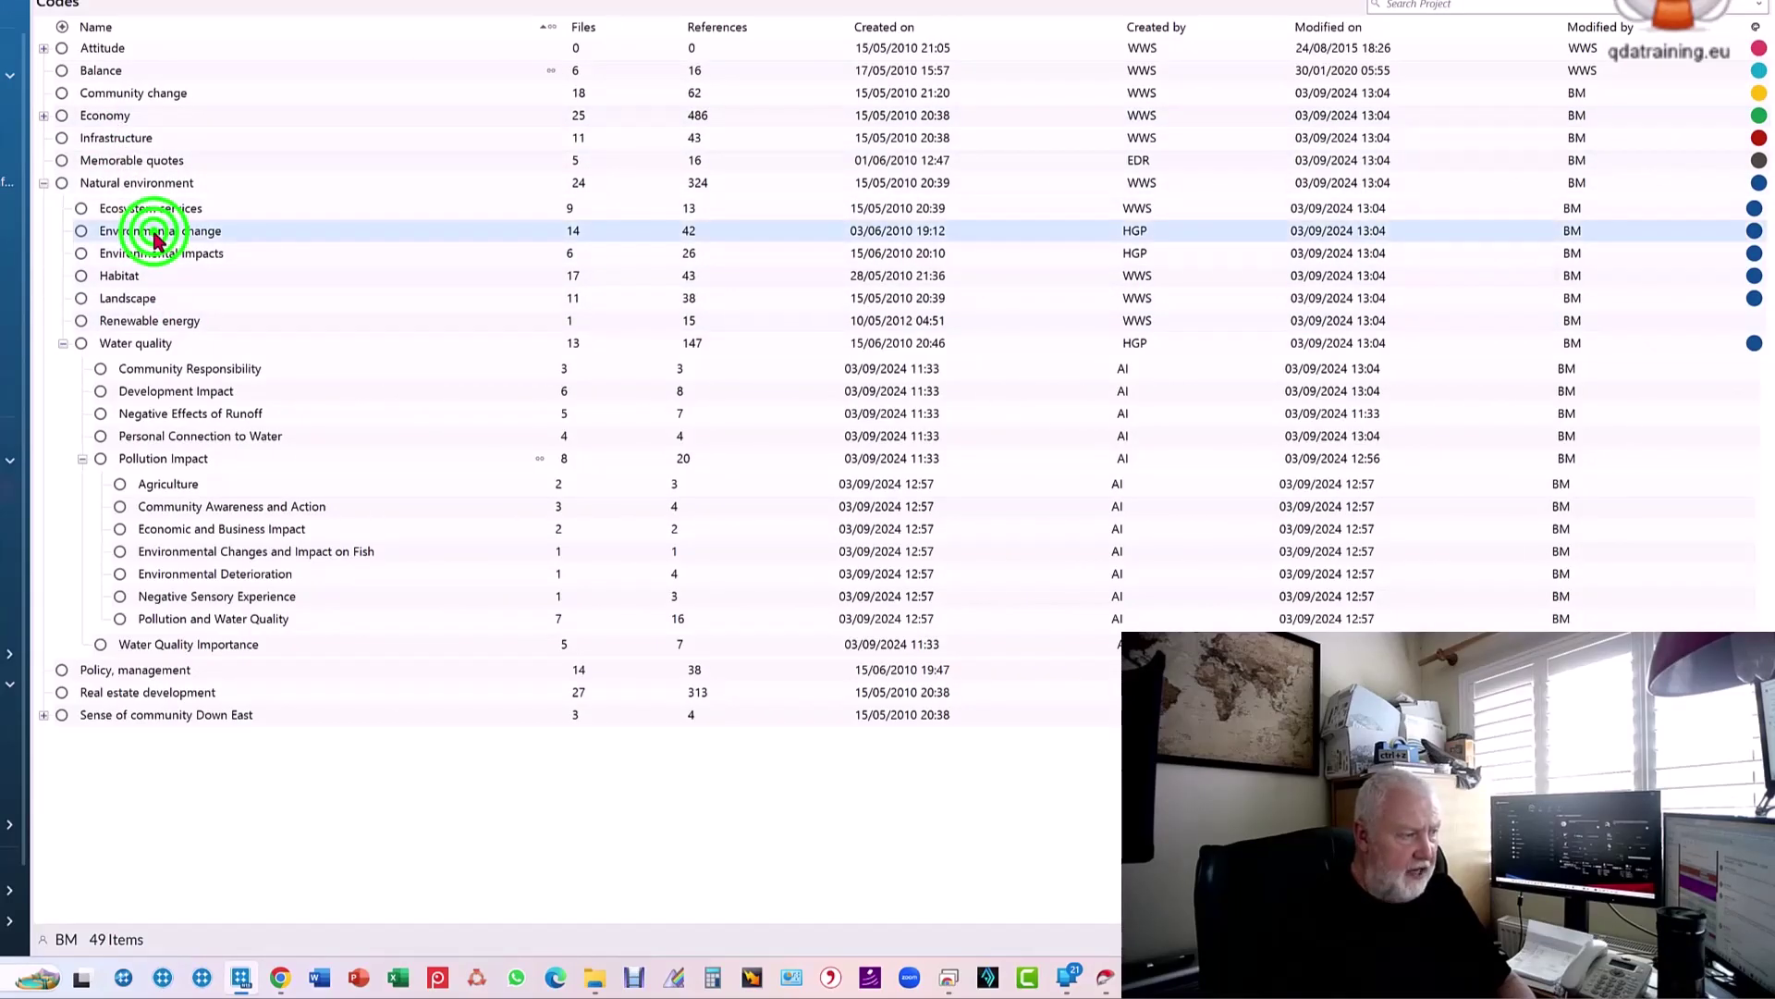
right_click(341, 232)
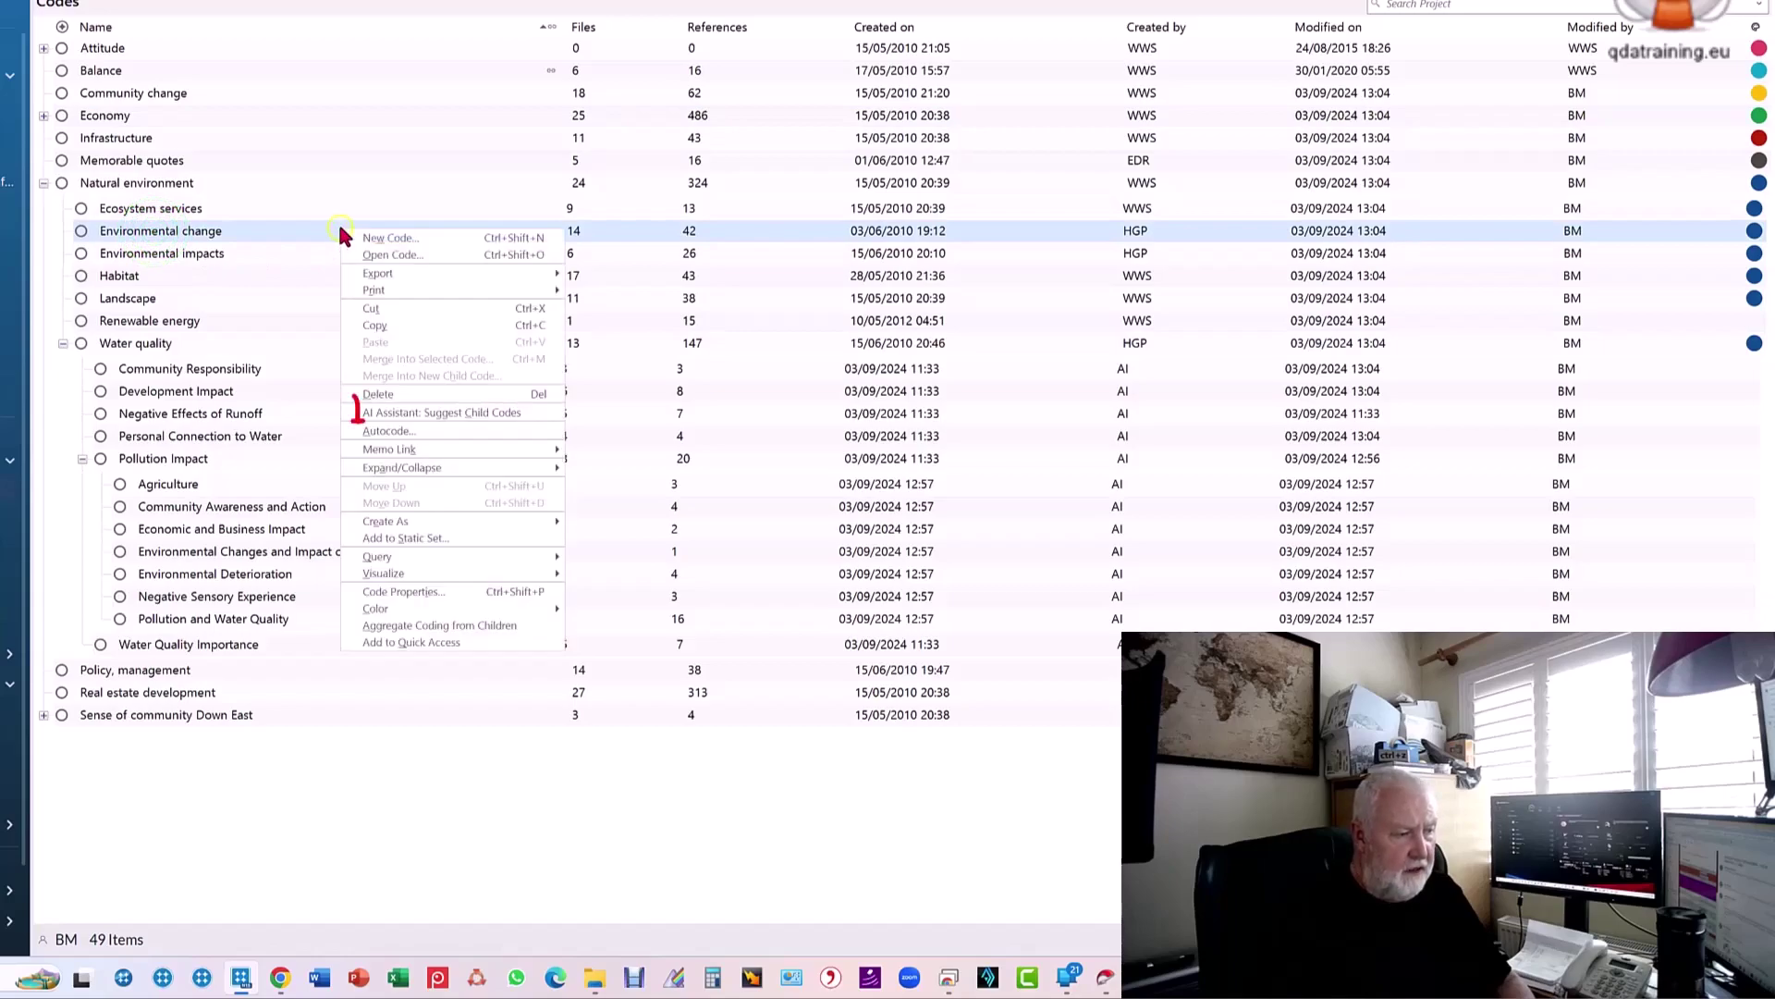
- Accept eight AI child code suggestions, skipping references for the insurance row, spreading to Coding Reference
click(431, 412)
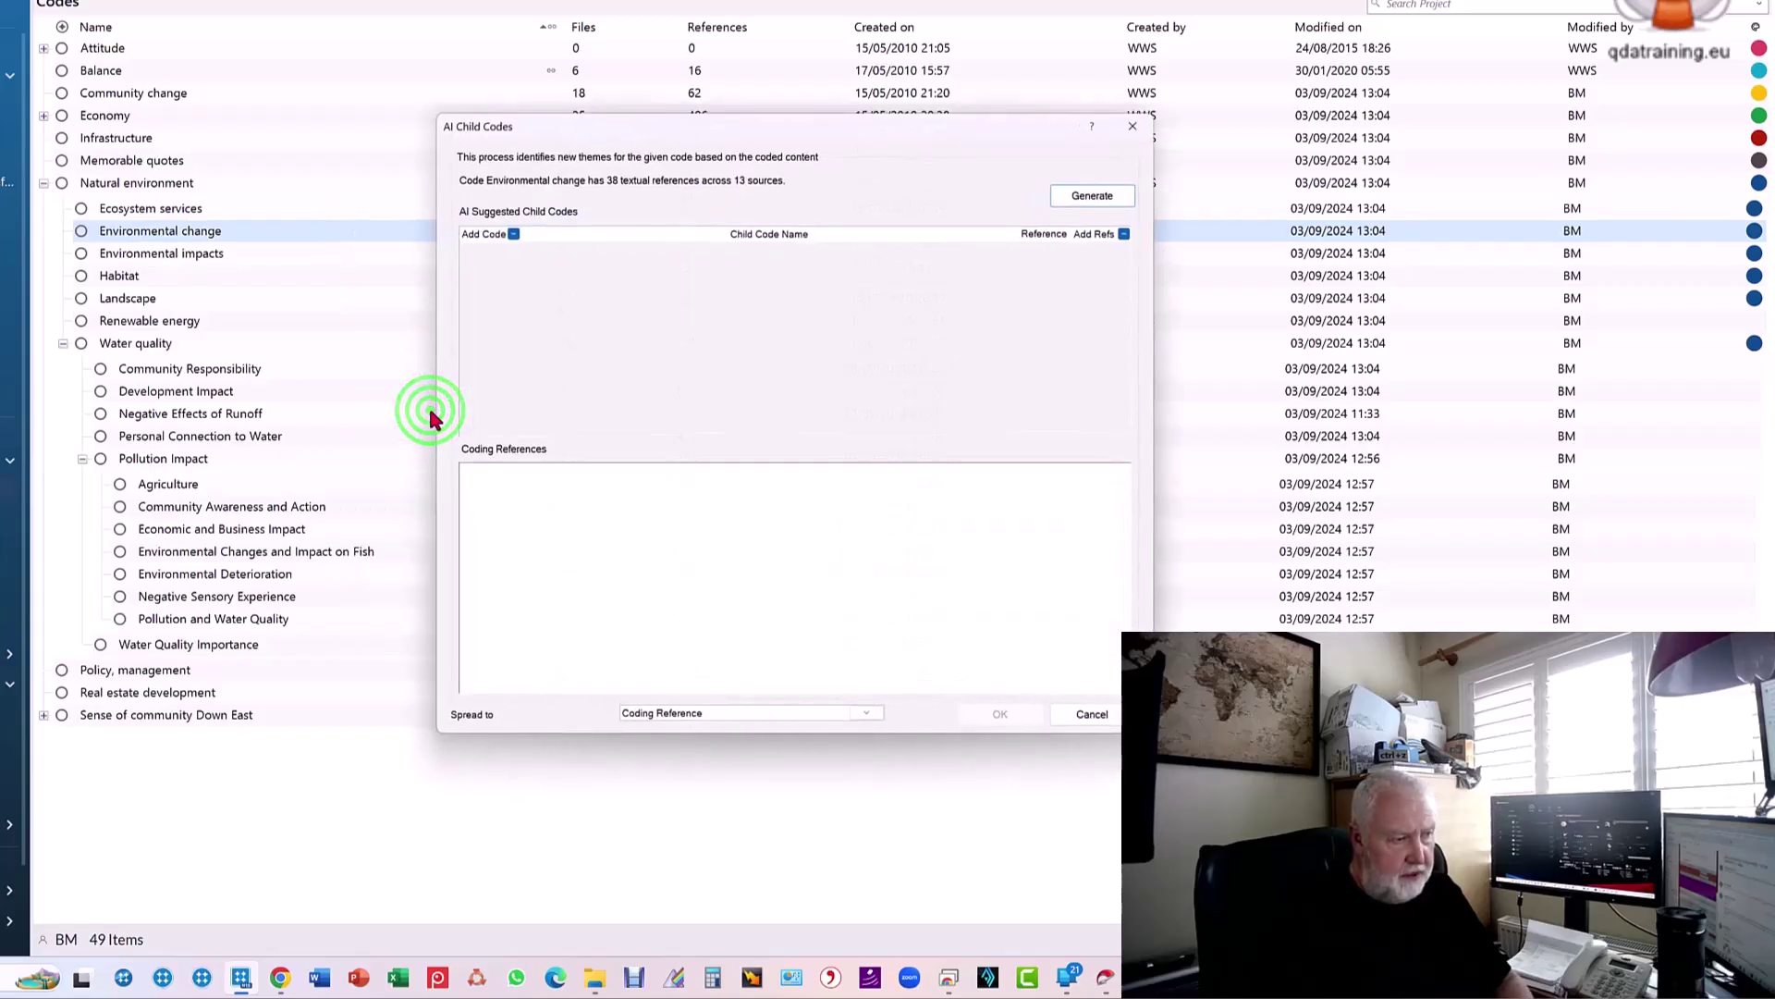
click(1094, 196)
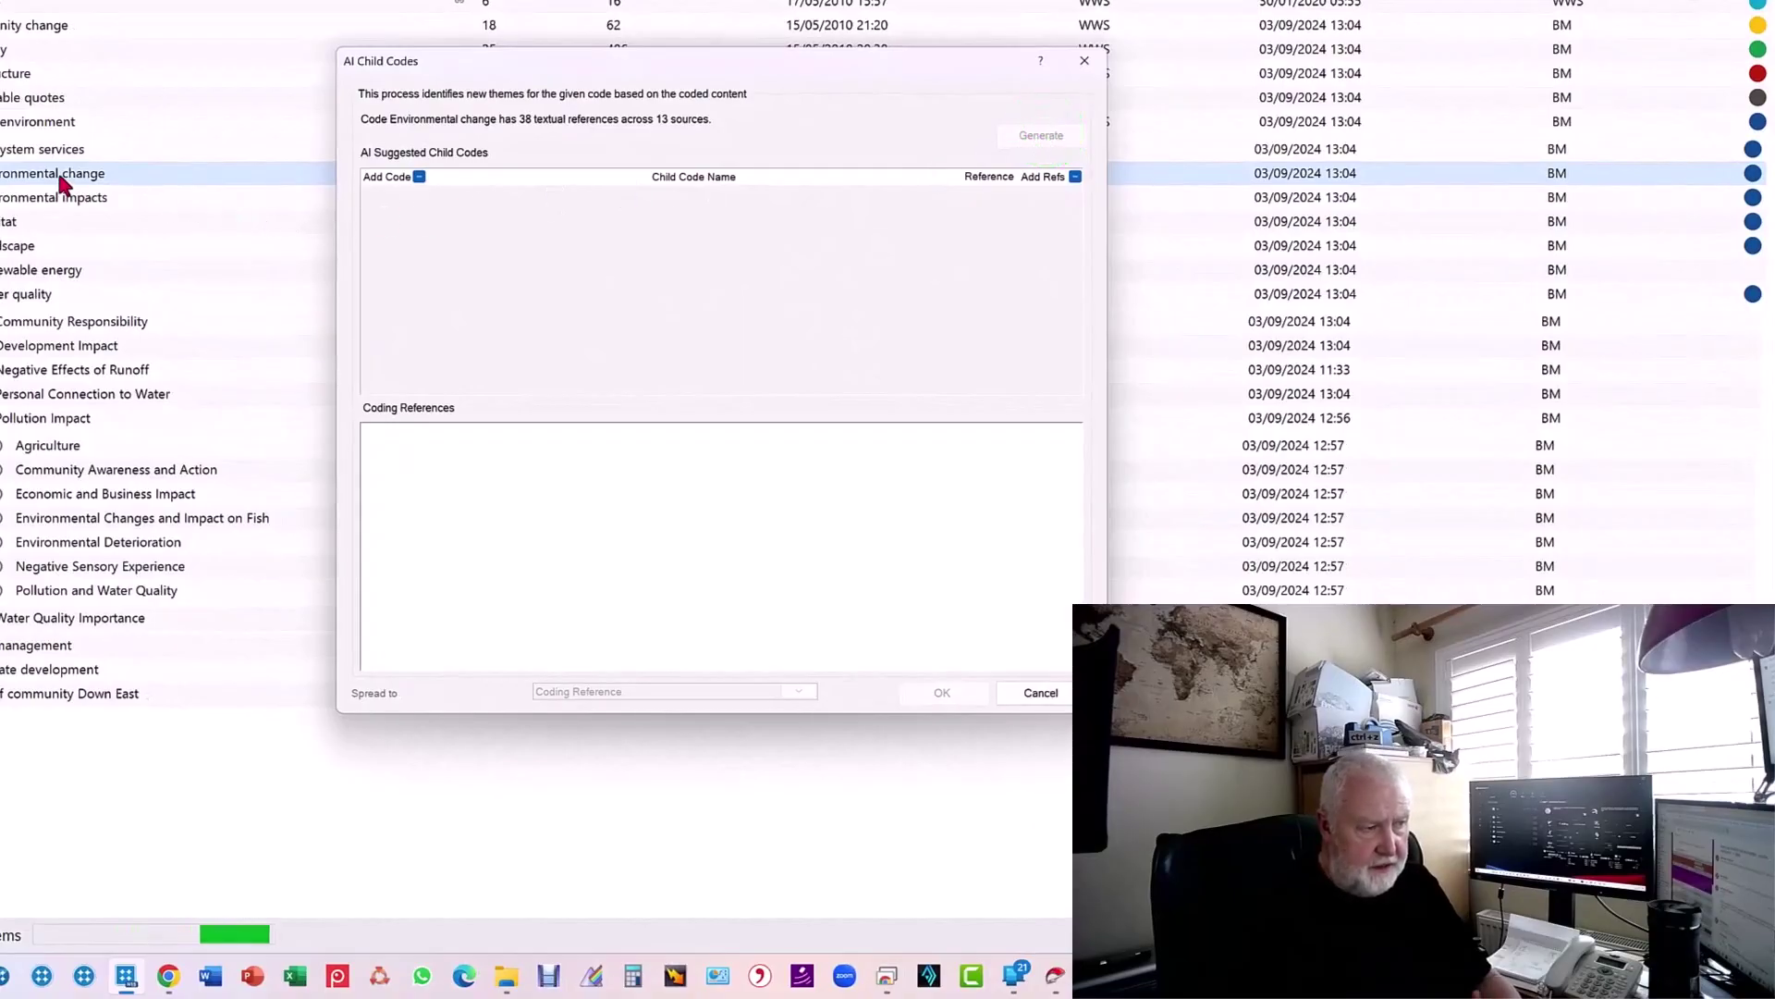
drag(768, 70, 758, 32)
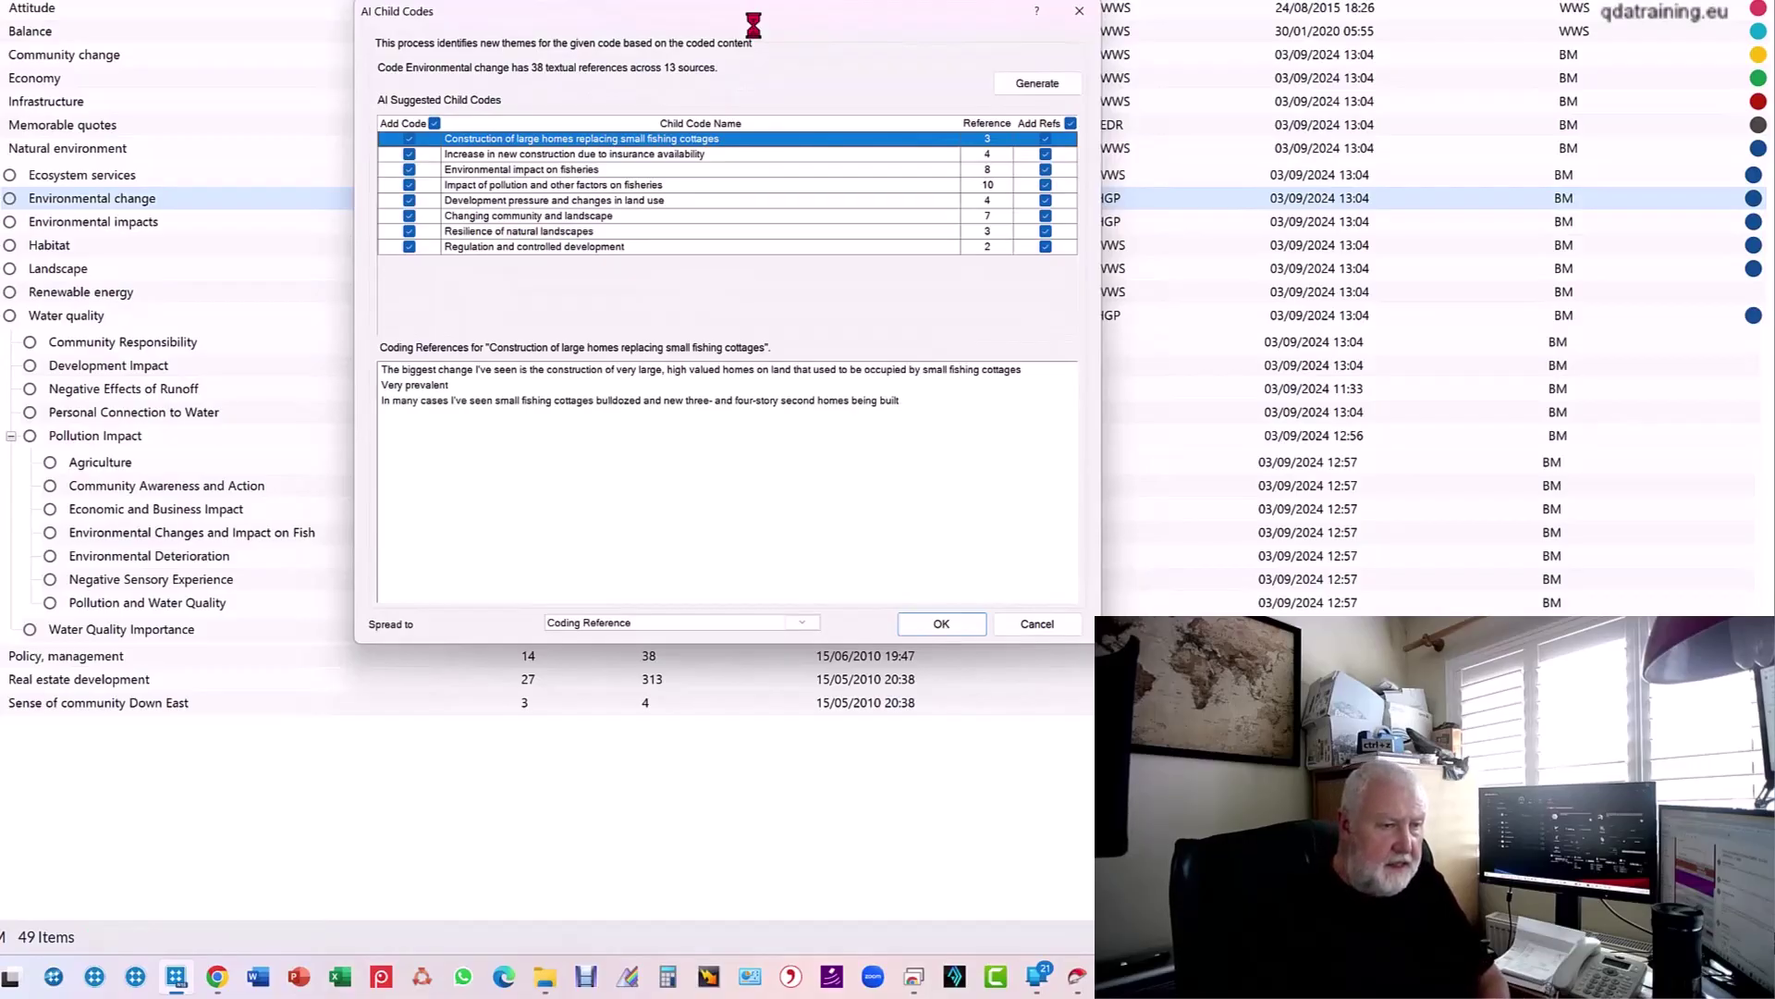
click(410, 155)
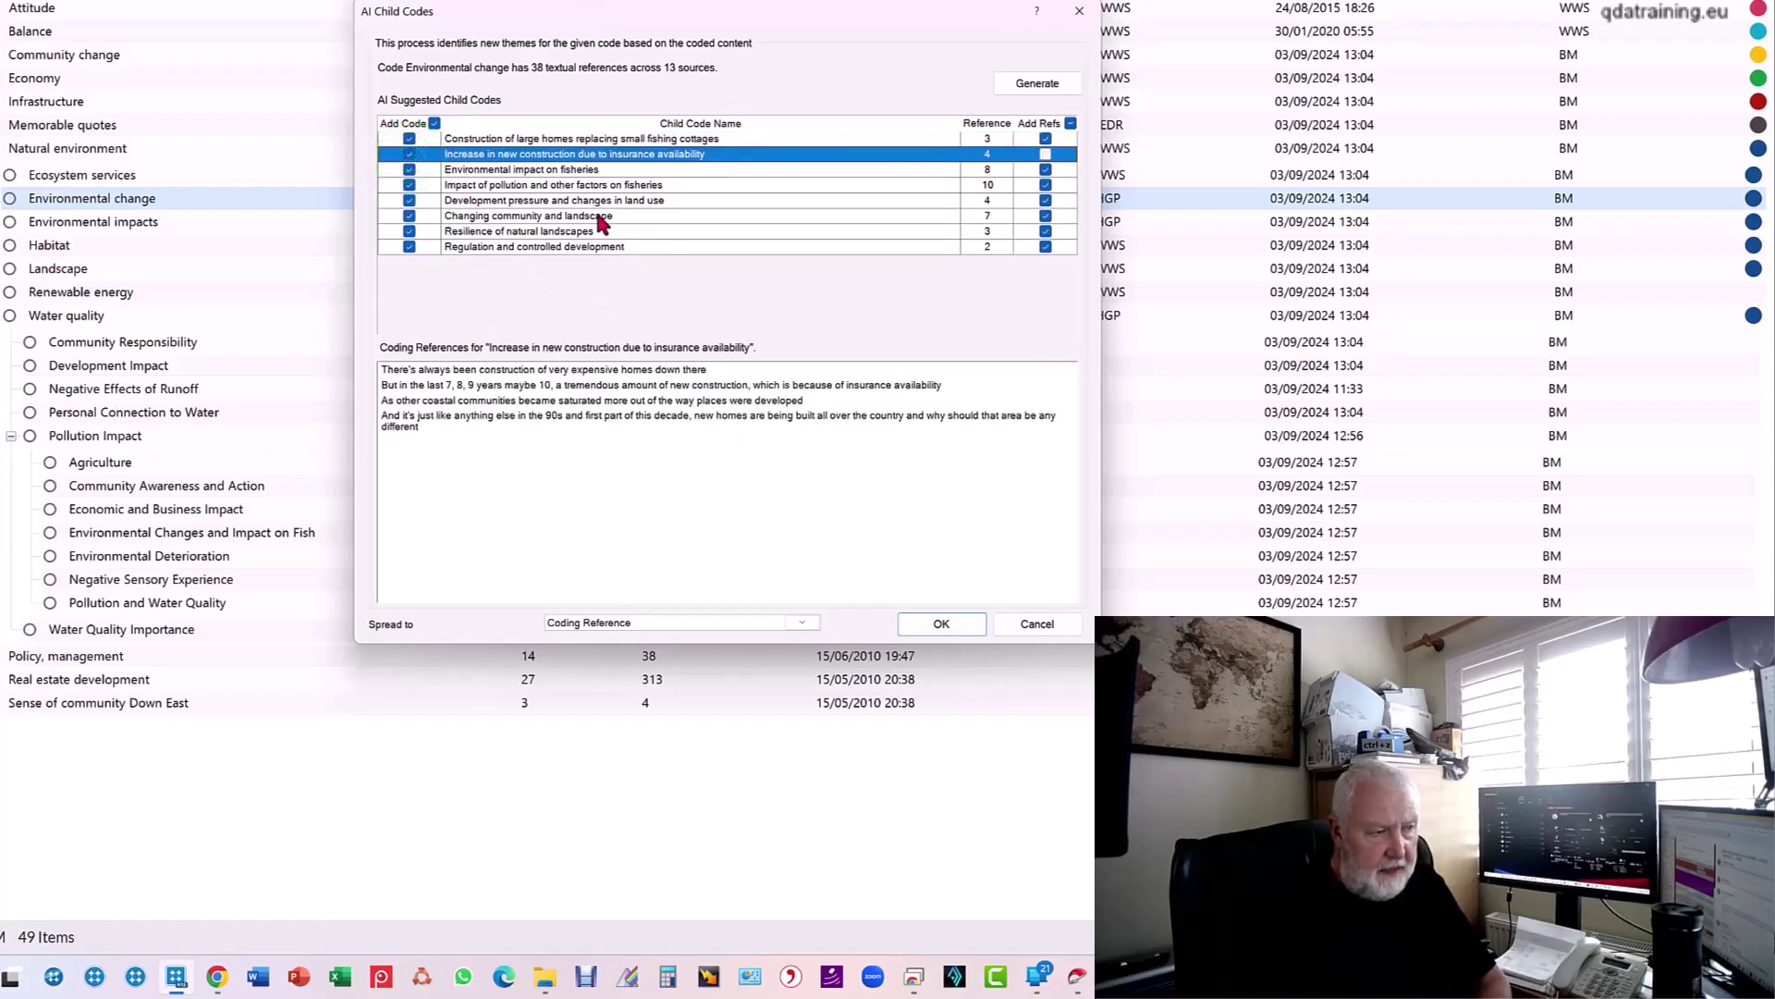
click(527, 185)
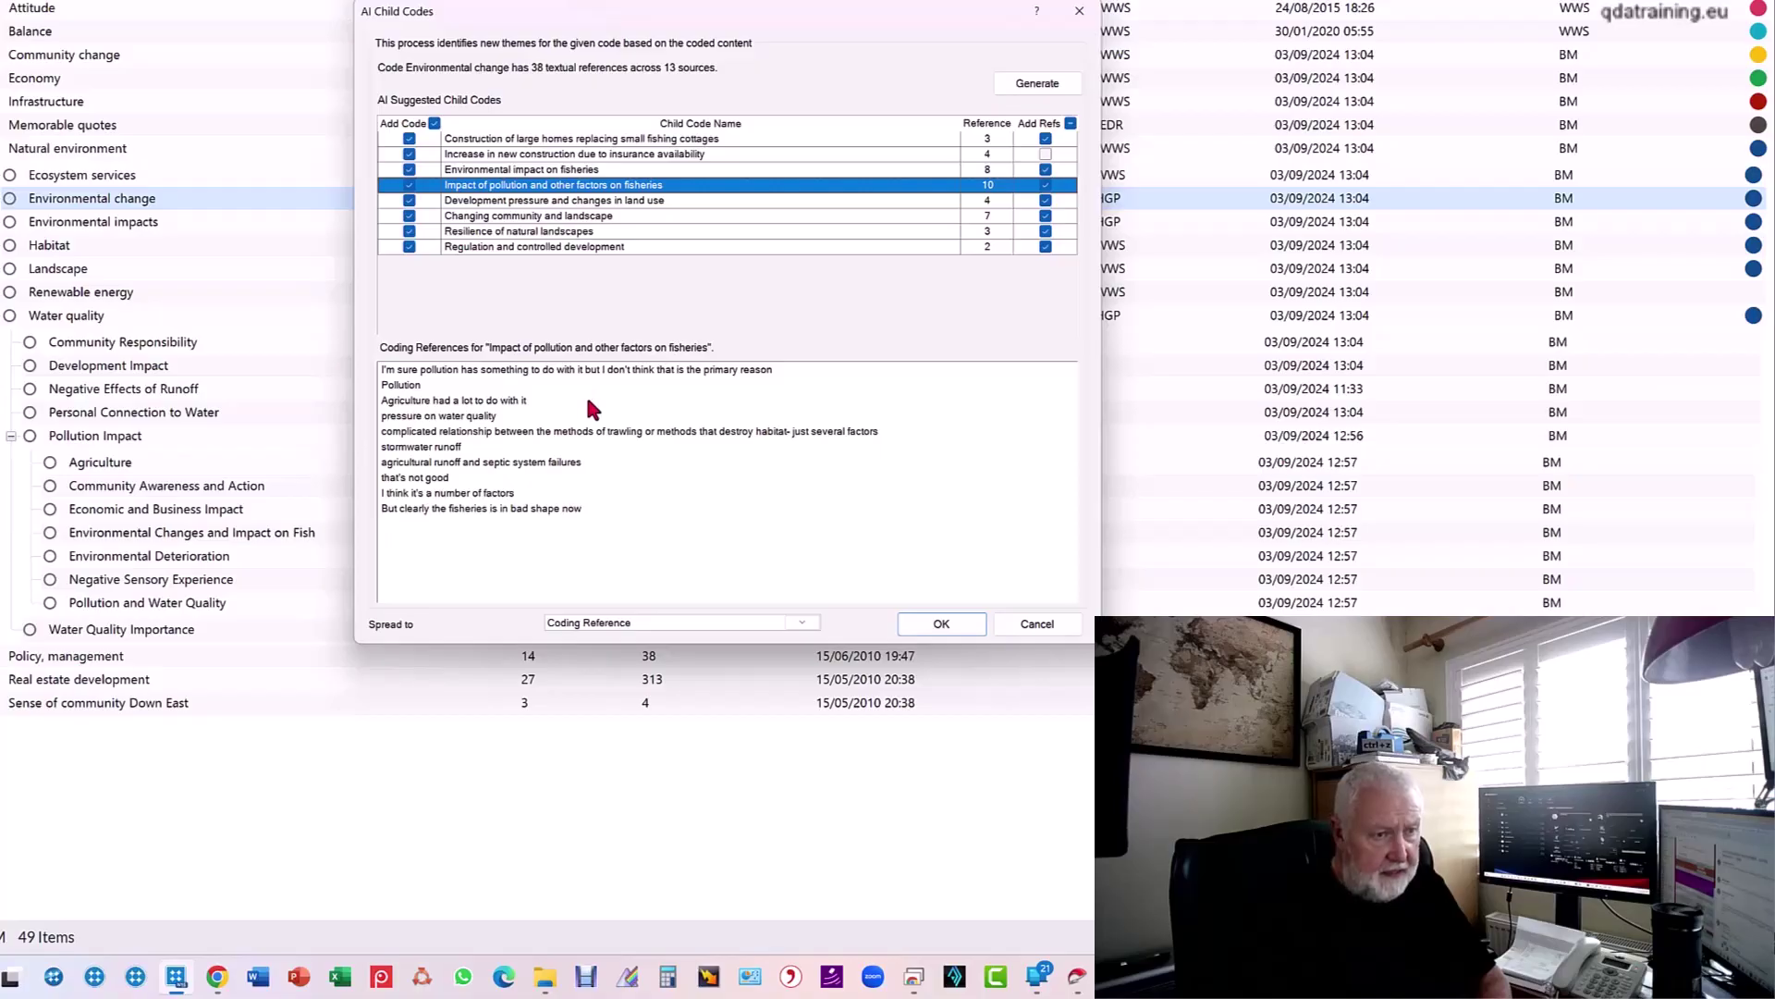
click(801, 625)
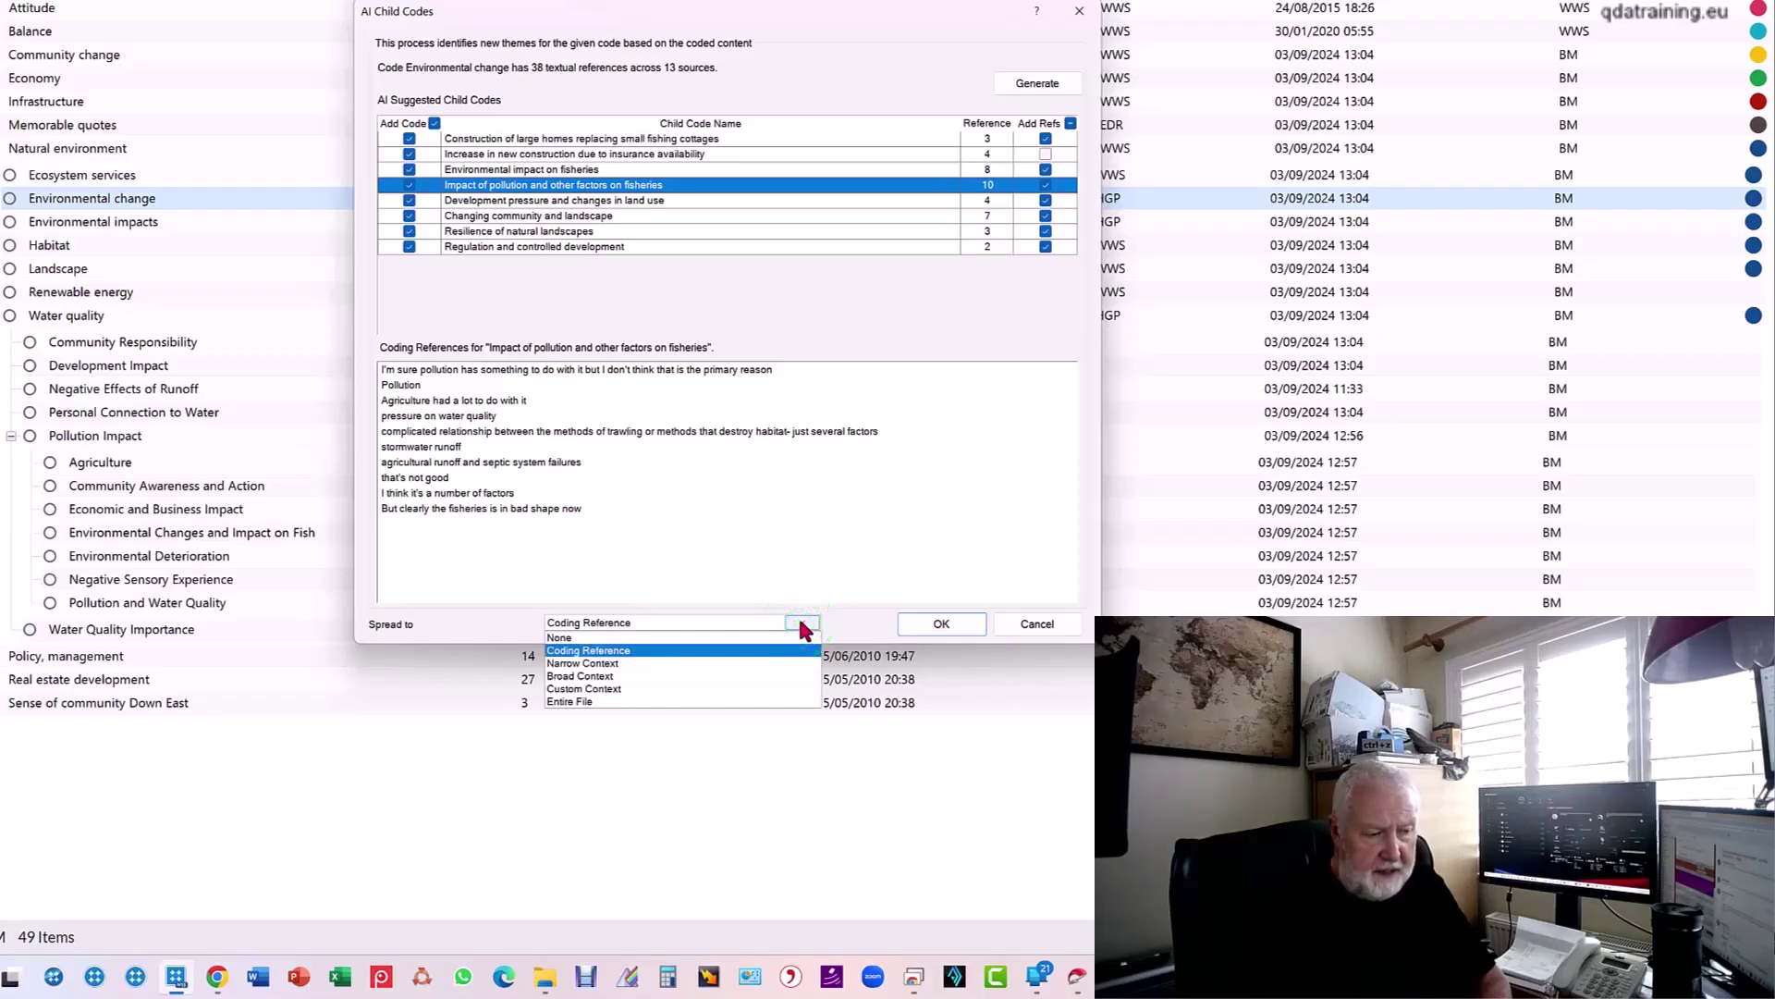
click(801, 624)
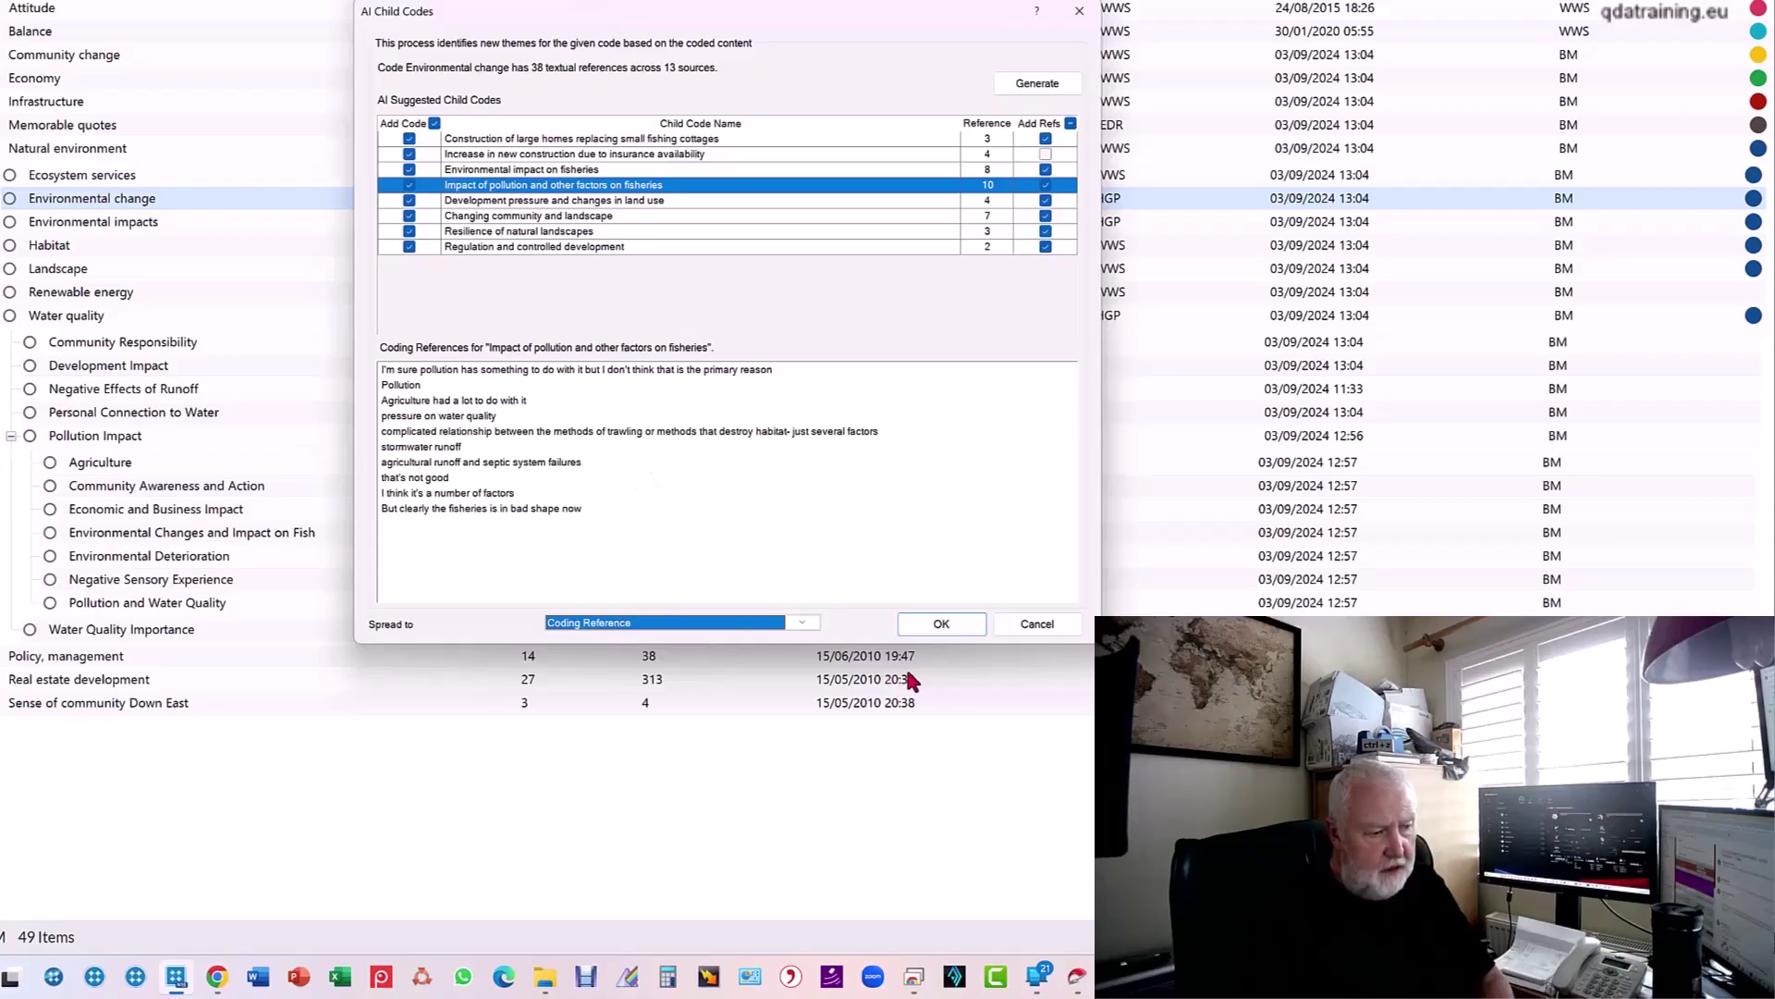
click(953, 624)
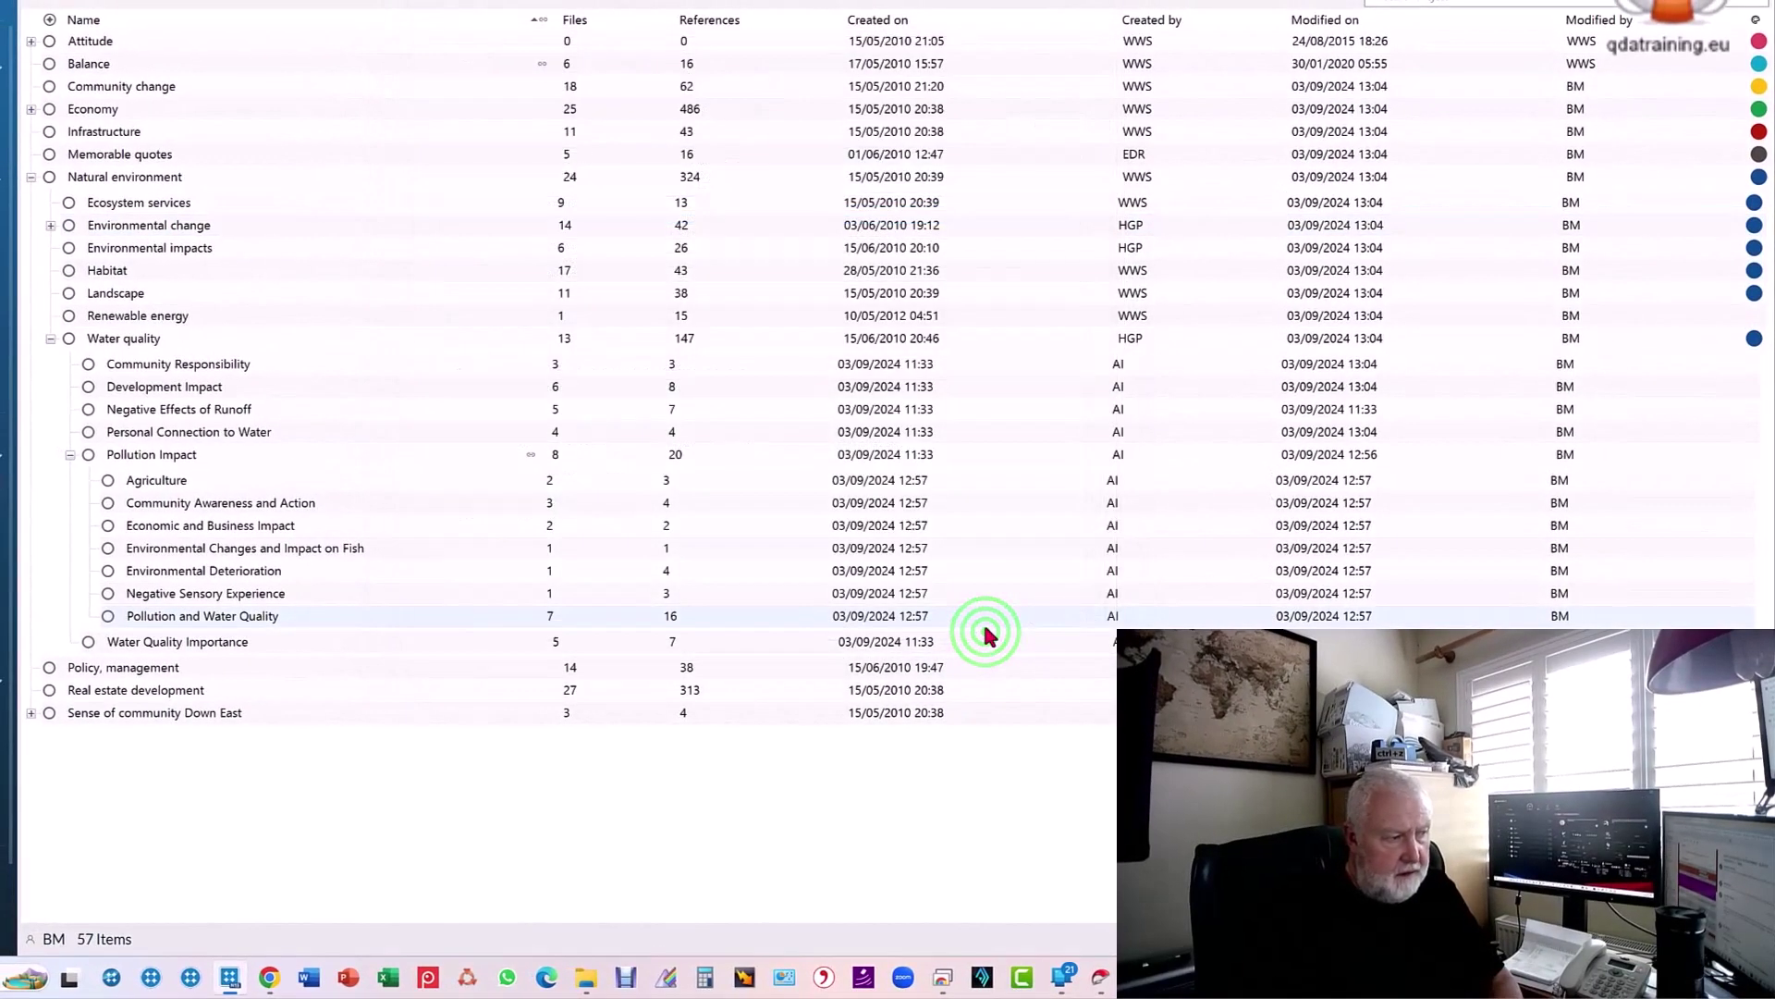
- Merge the Development pressure code into Construction of large homes, keeping linked memos
click(51, 224)
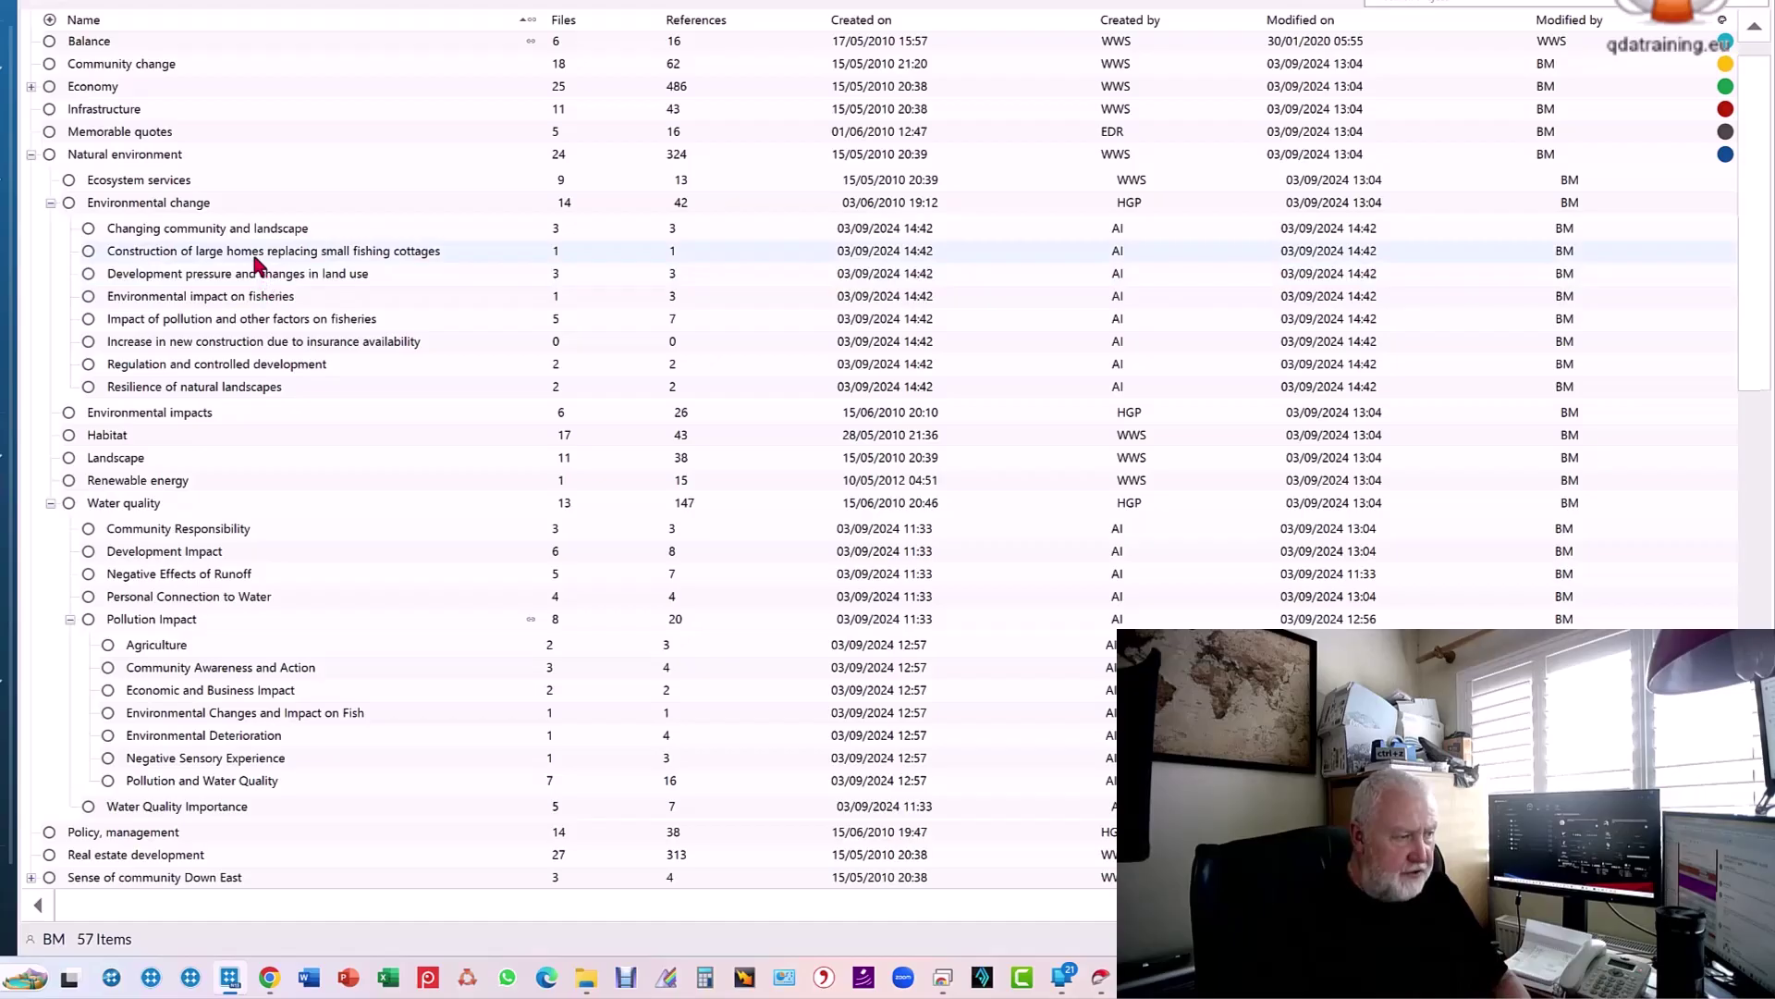
click(91, 276)
right_click(92, 275)
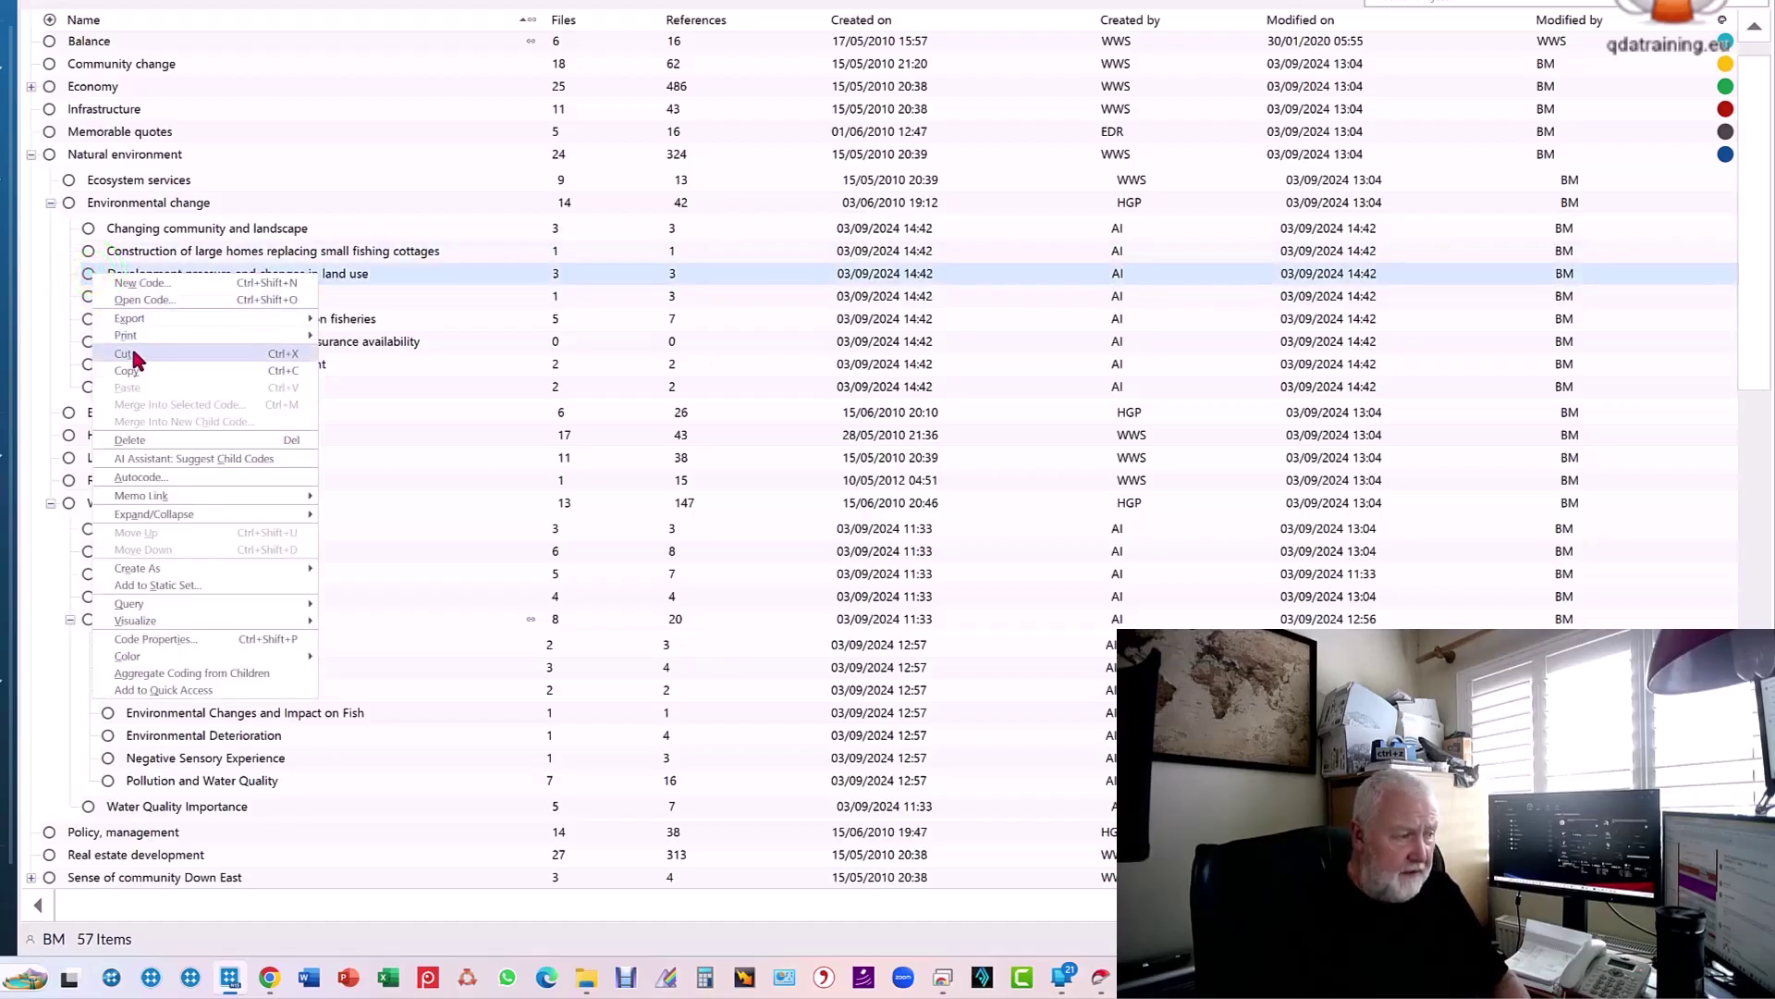
click(129, 354)
click(88, 251)
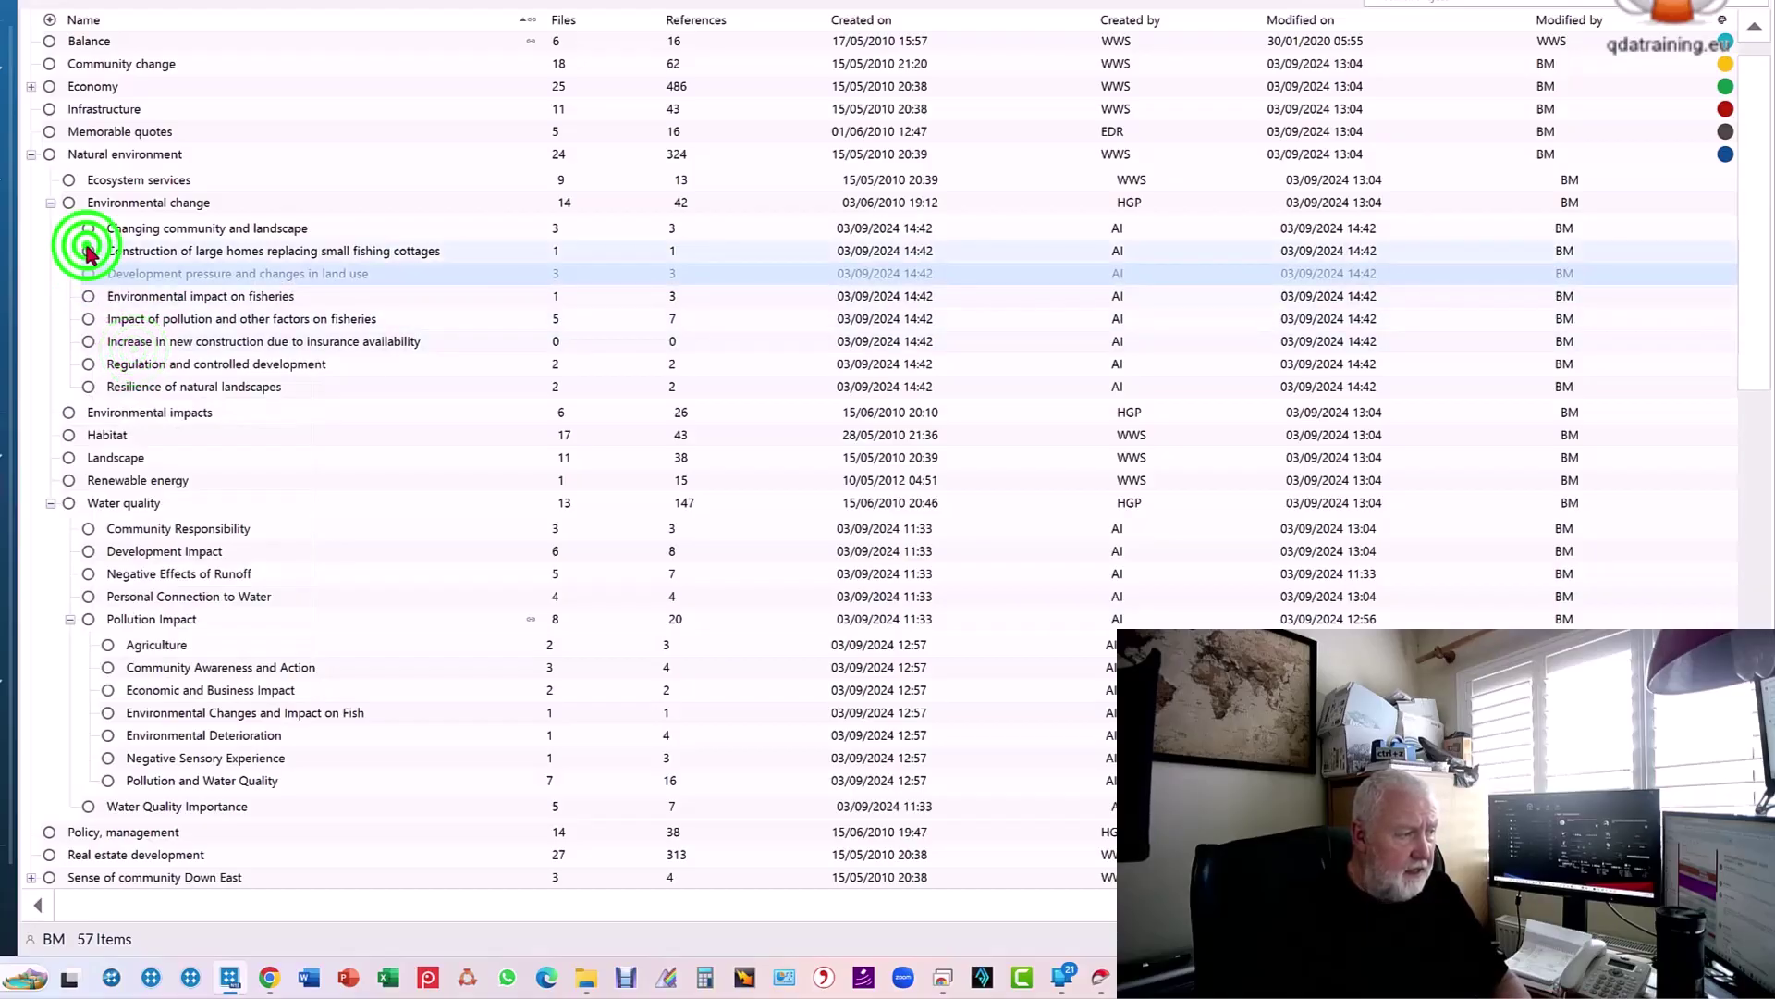
right_click(87, 250)
click(155, 379)
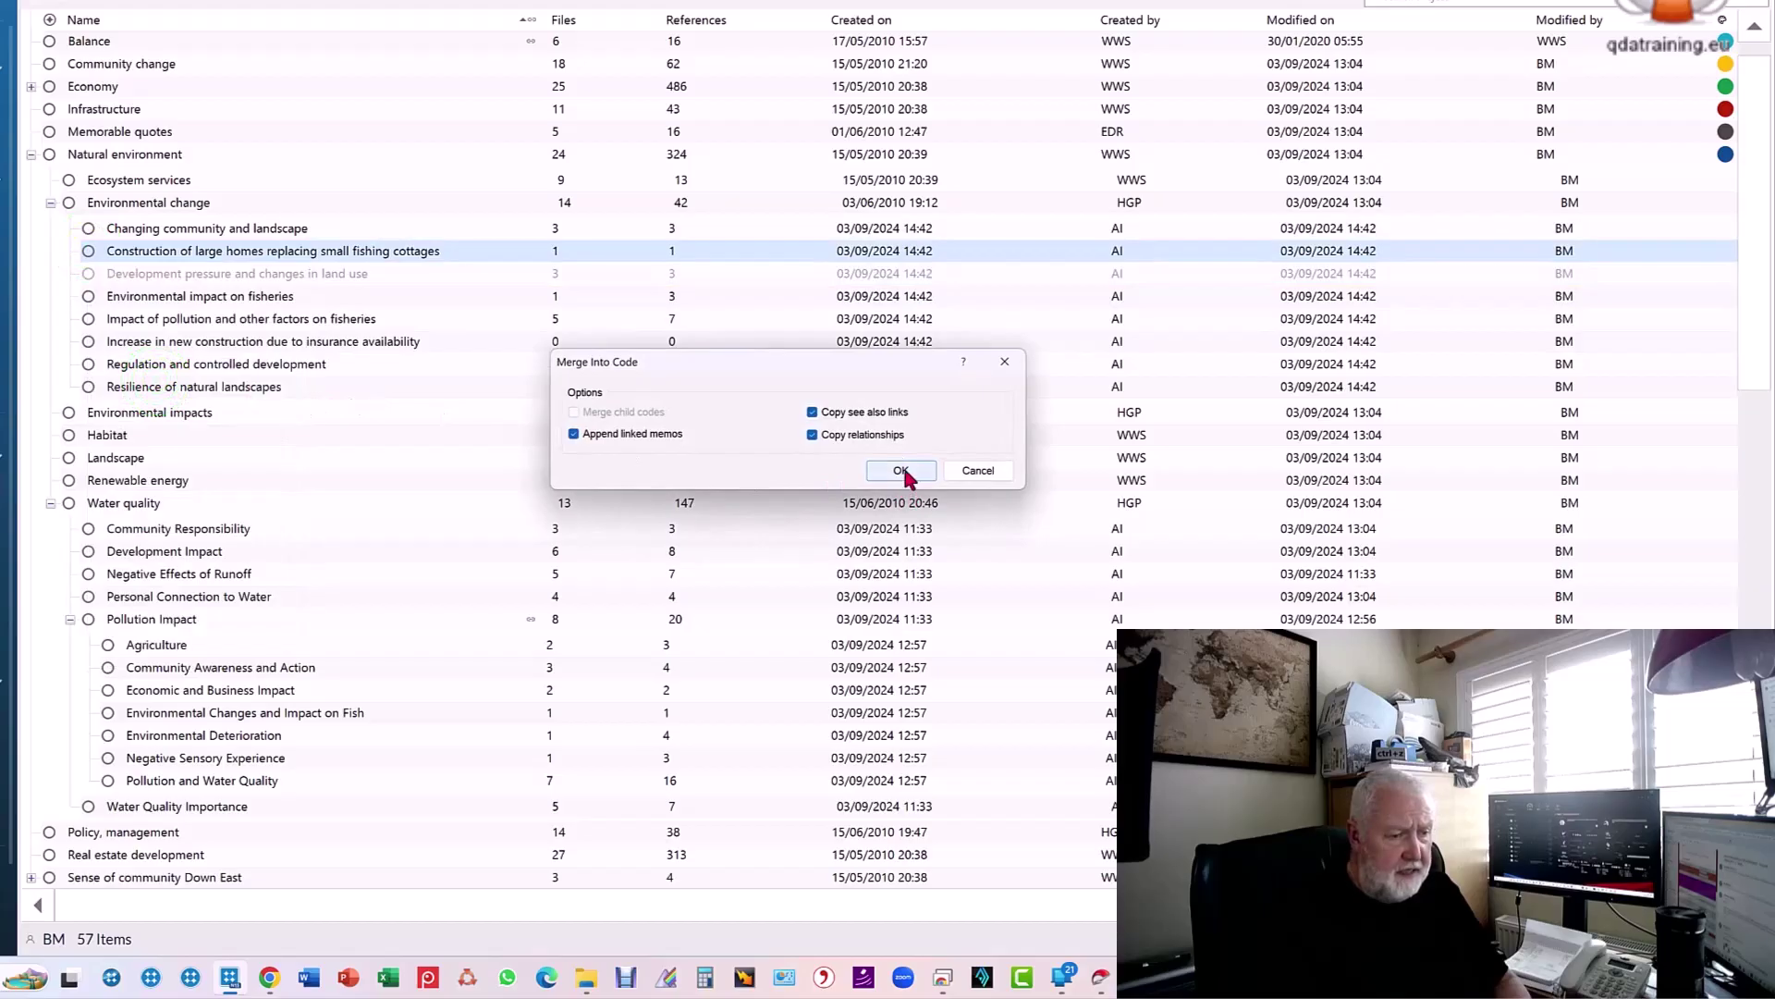
click(904, 470)
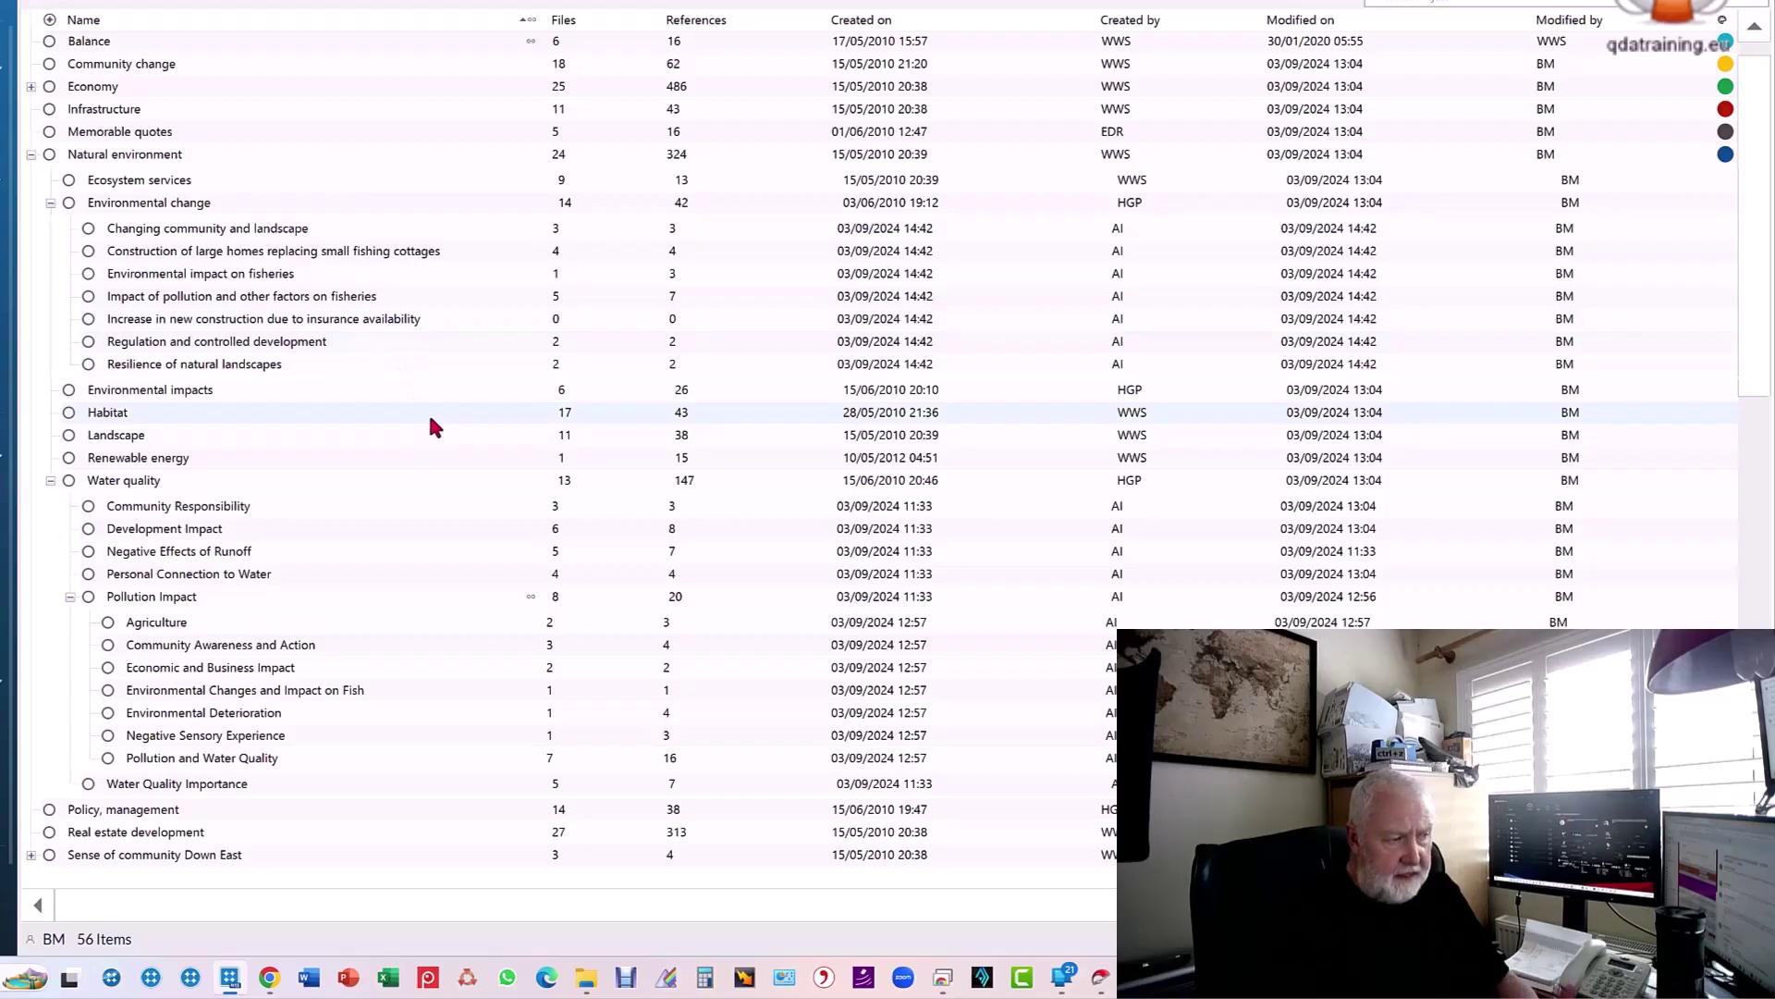
- Delete the Increase in new construction insurance code and sort the codes by References
click(424, 318)
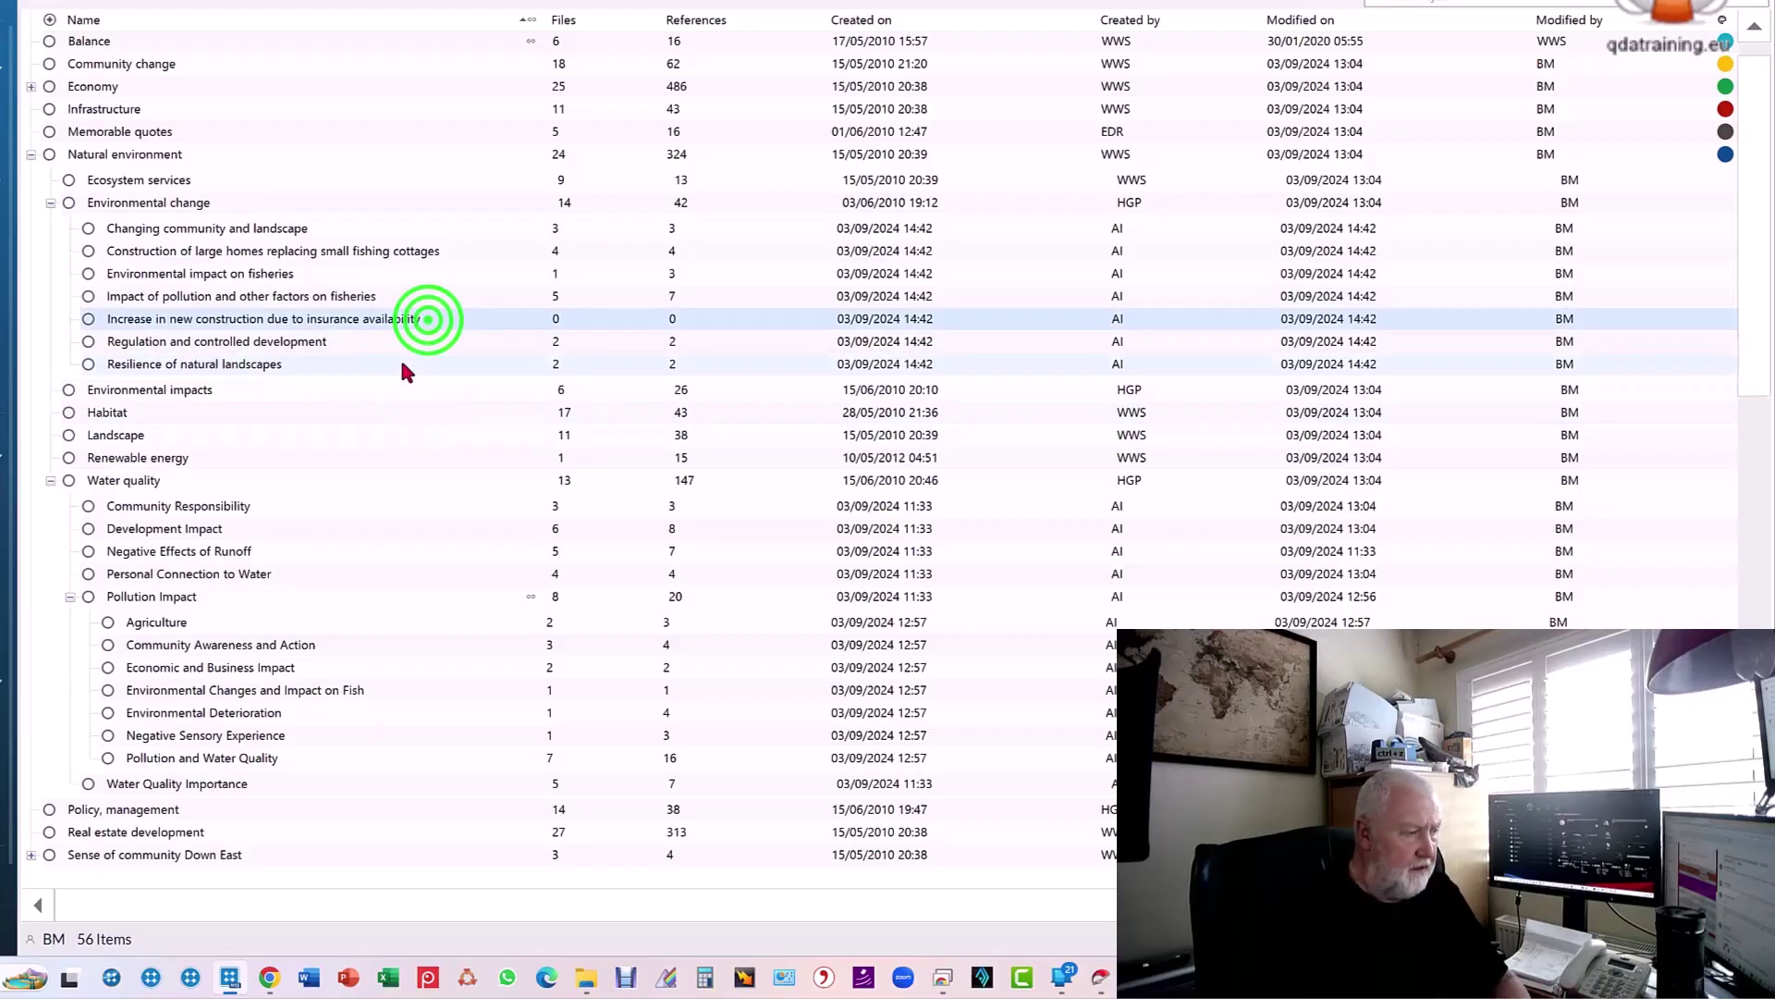
key(Delete)
key(Return)
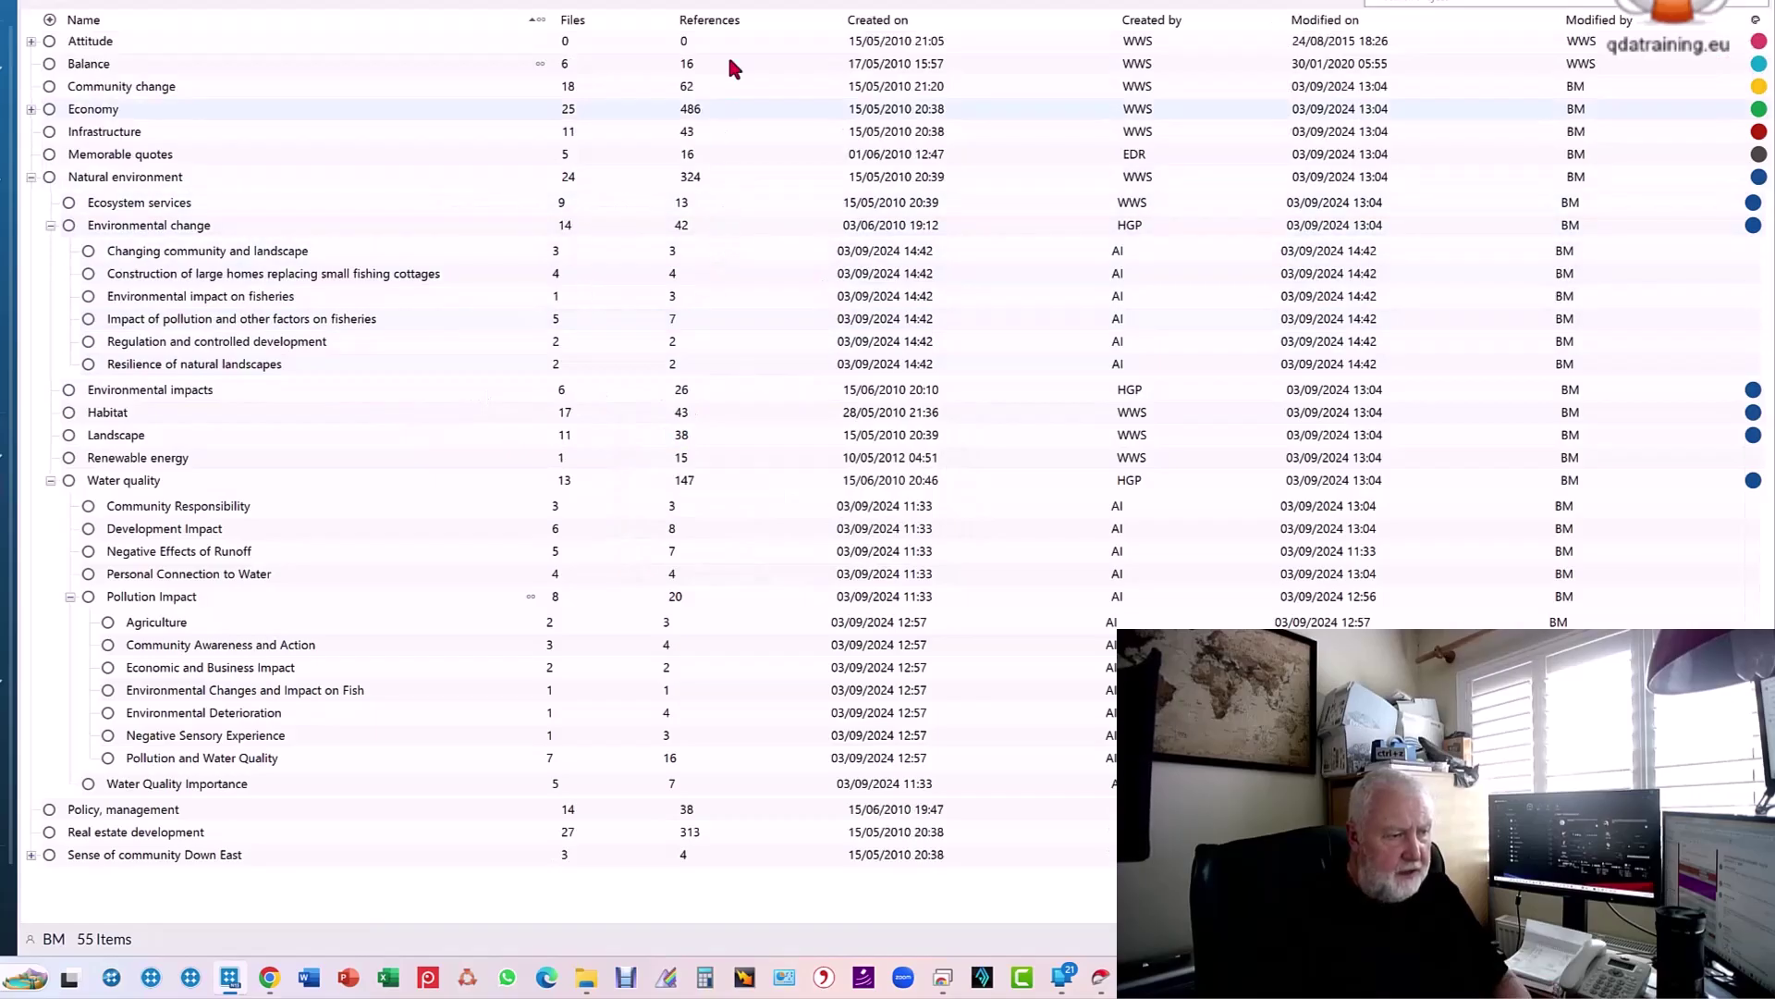
click(745, 18)
click(745, 19)
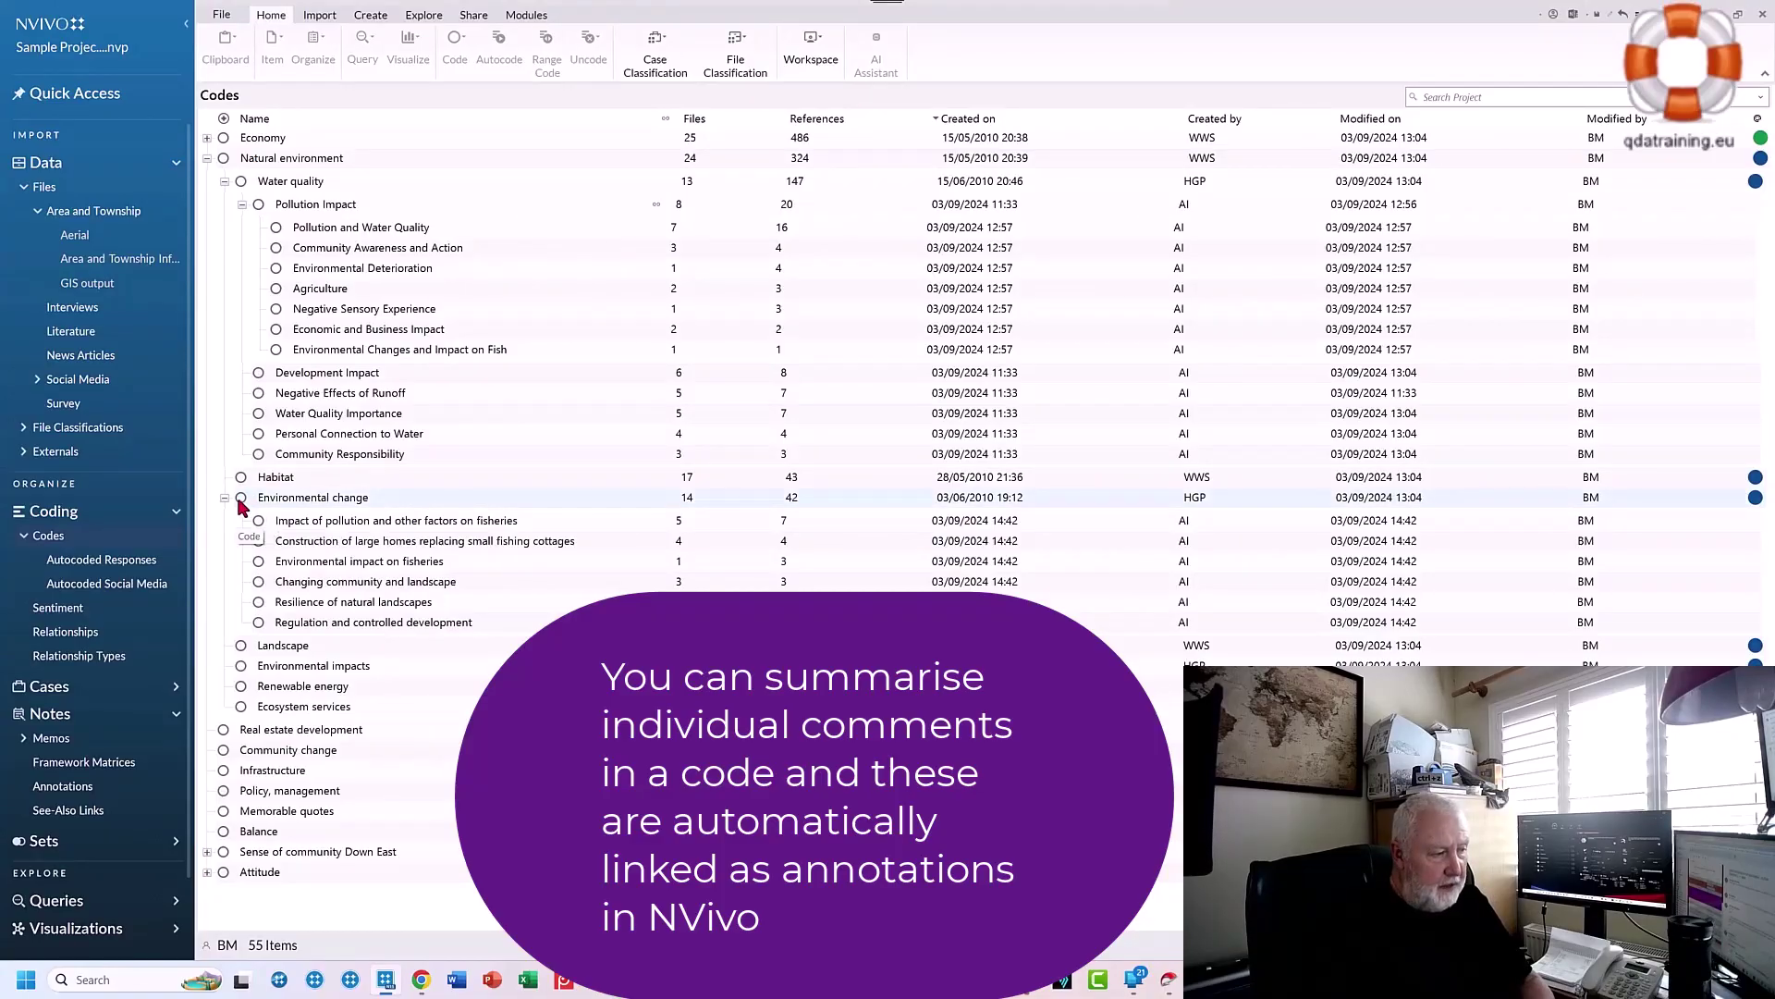
- Open Environmental change in Detail View and browse its references, briefly checking Pollution Impact's options
click(239, 499)
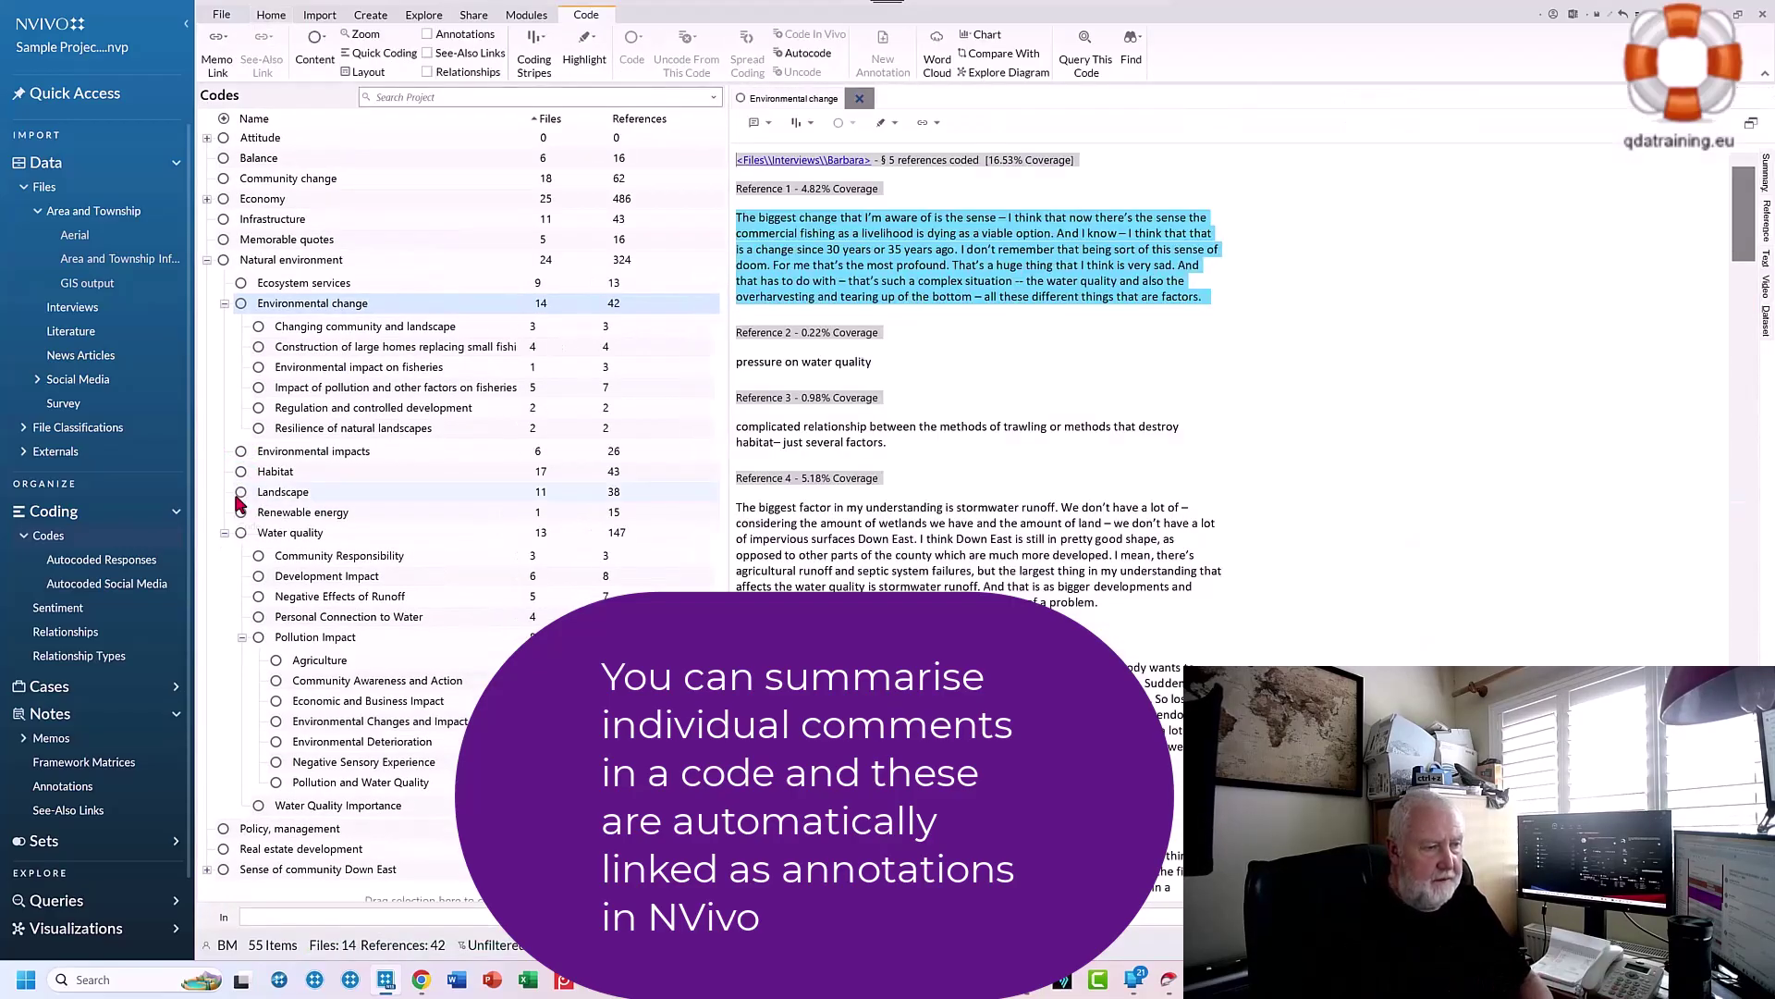
scroll(1073, 460, down, 10)
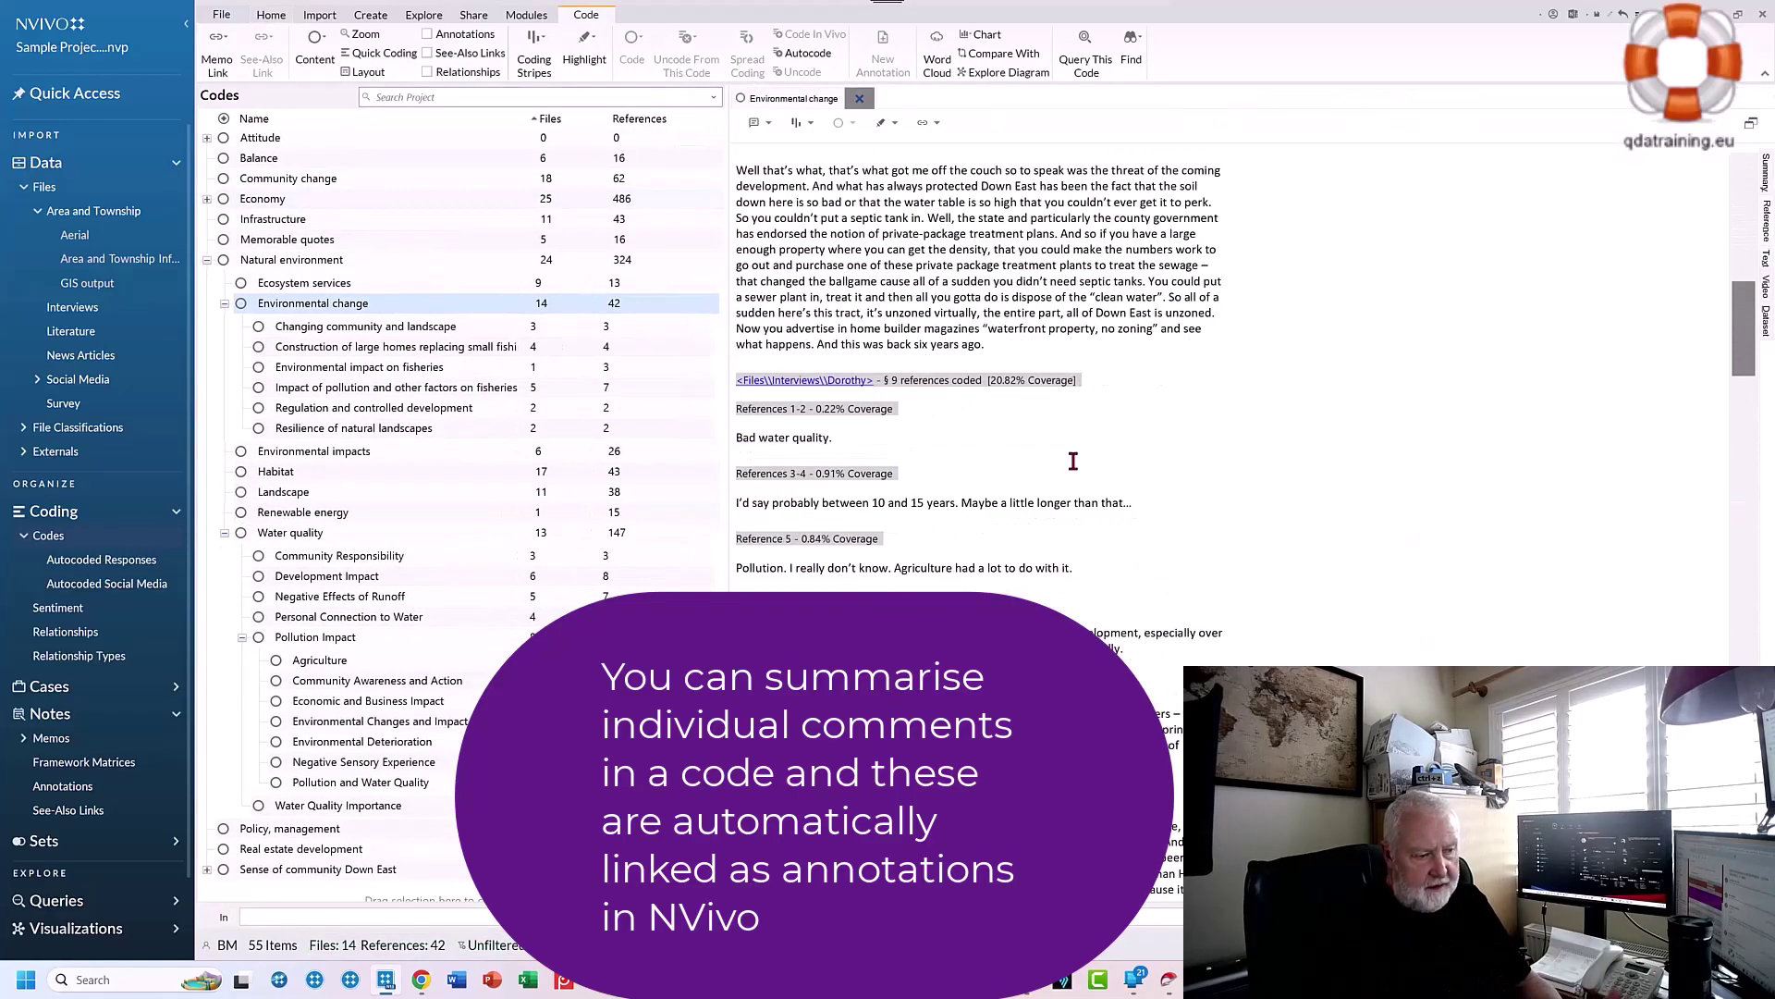
scroll(1073, 458, up, 8)
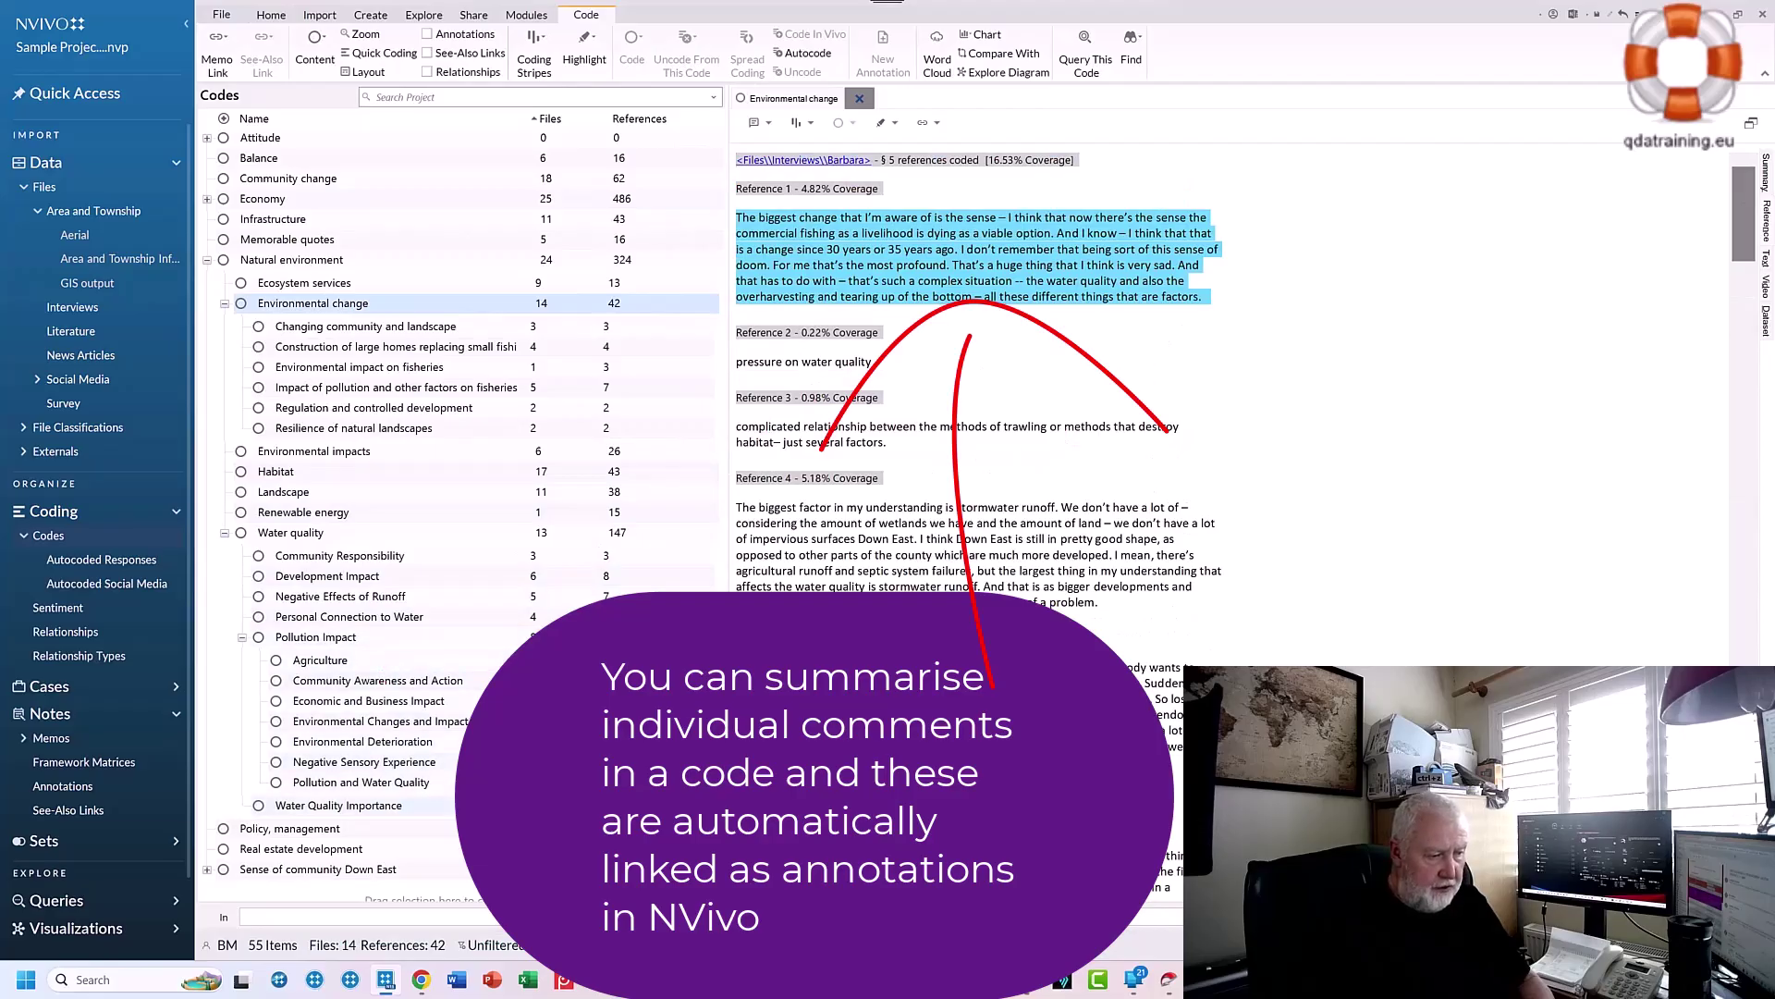
right_click(370, 640)
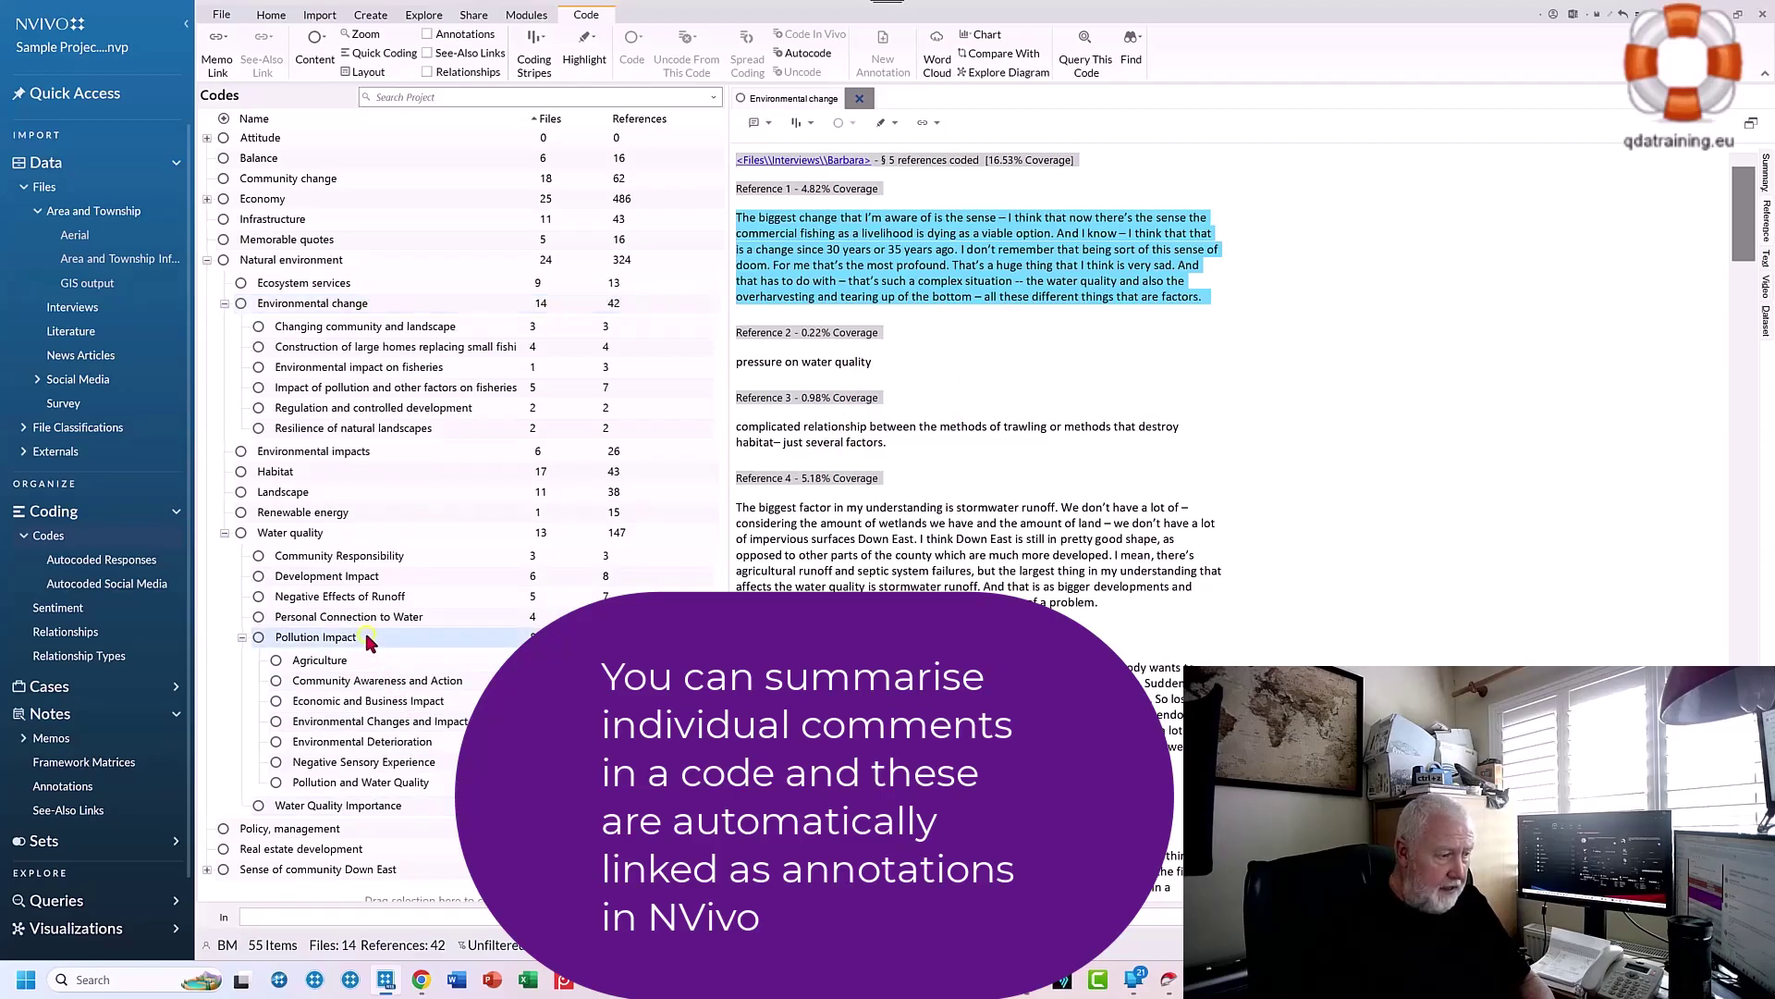
click(1033, 573)
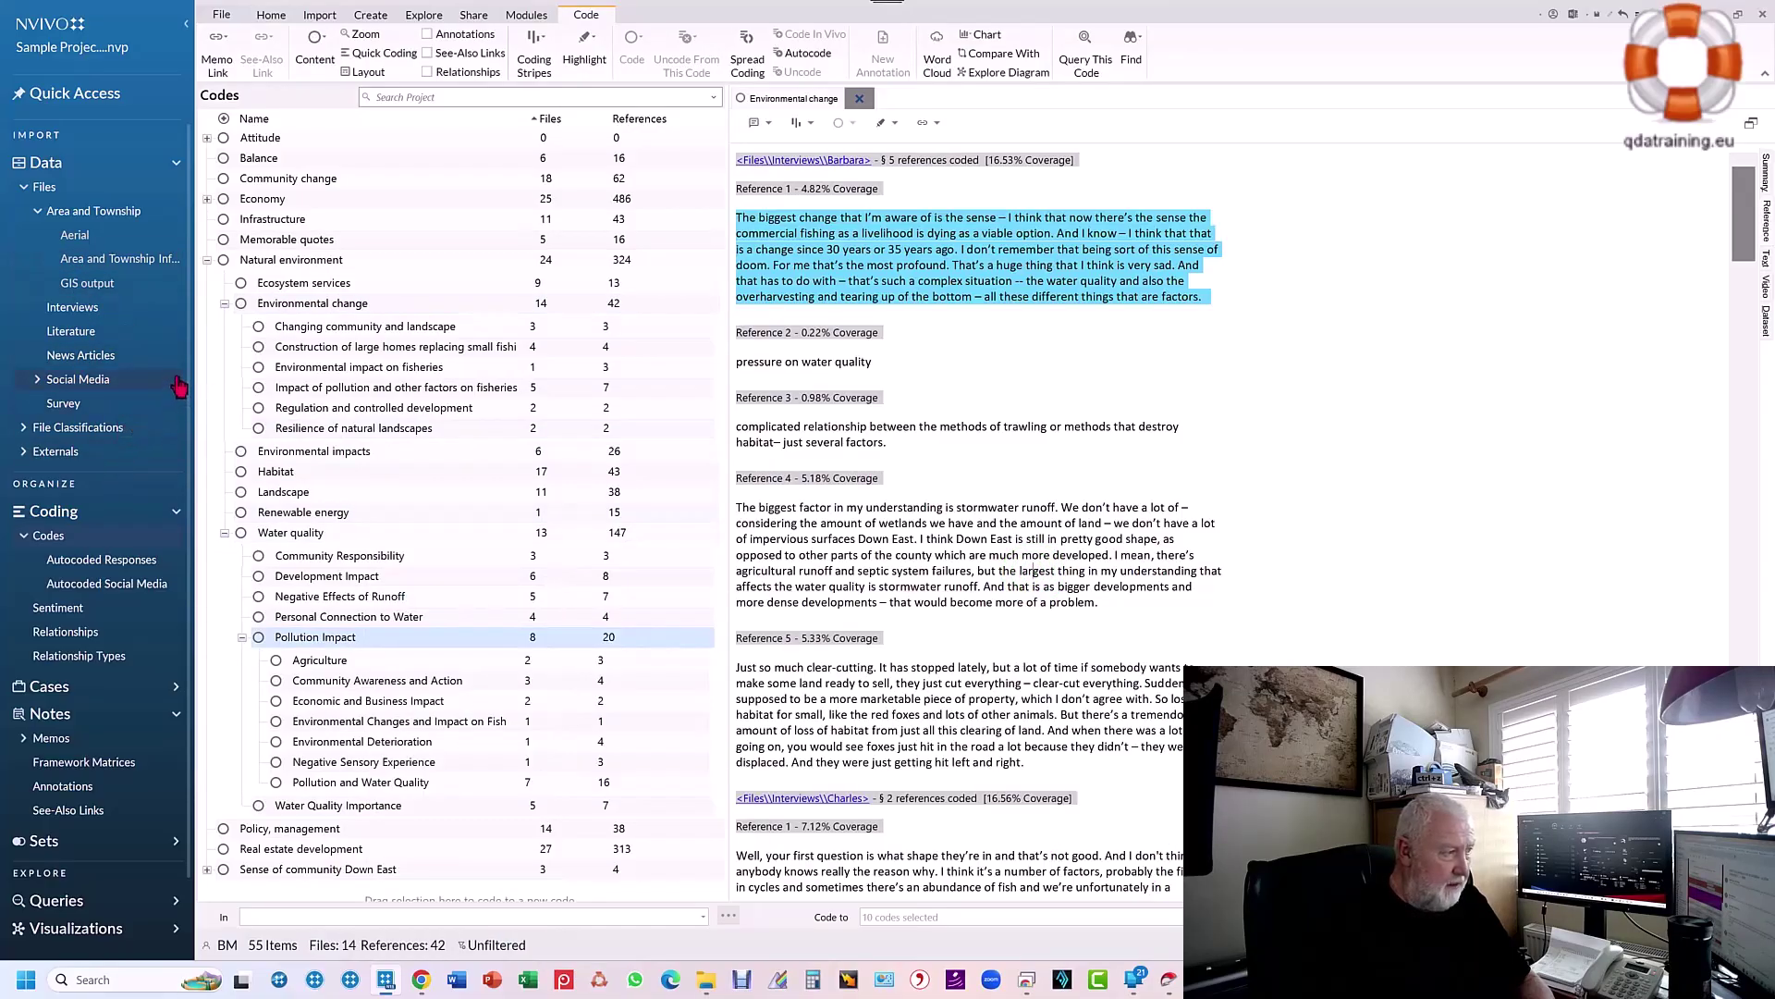
click(119, 308)
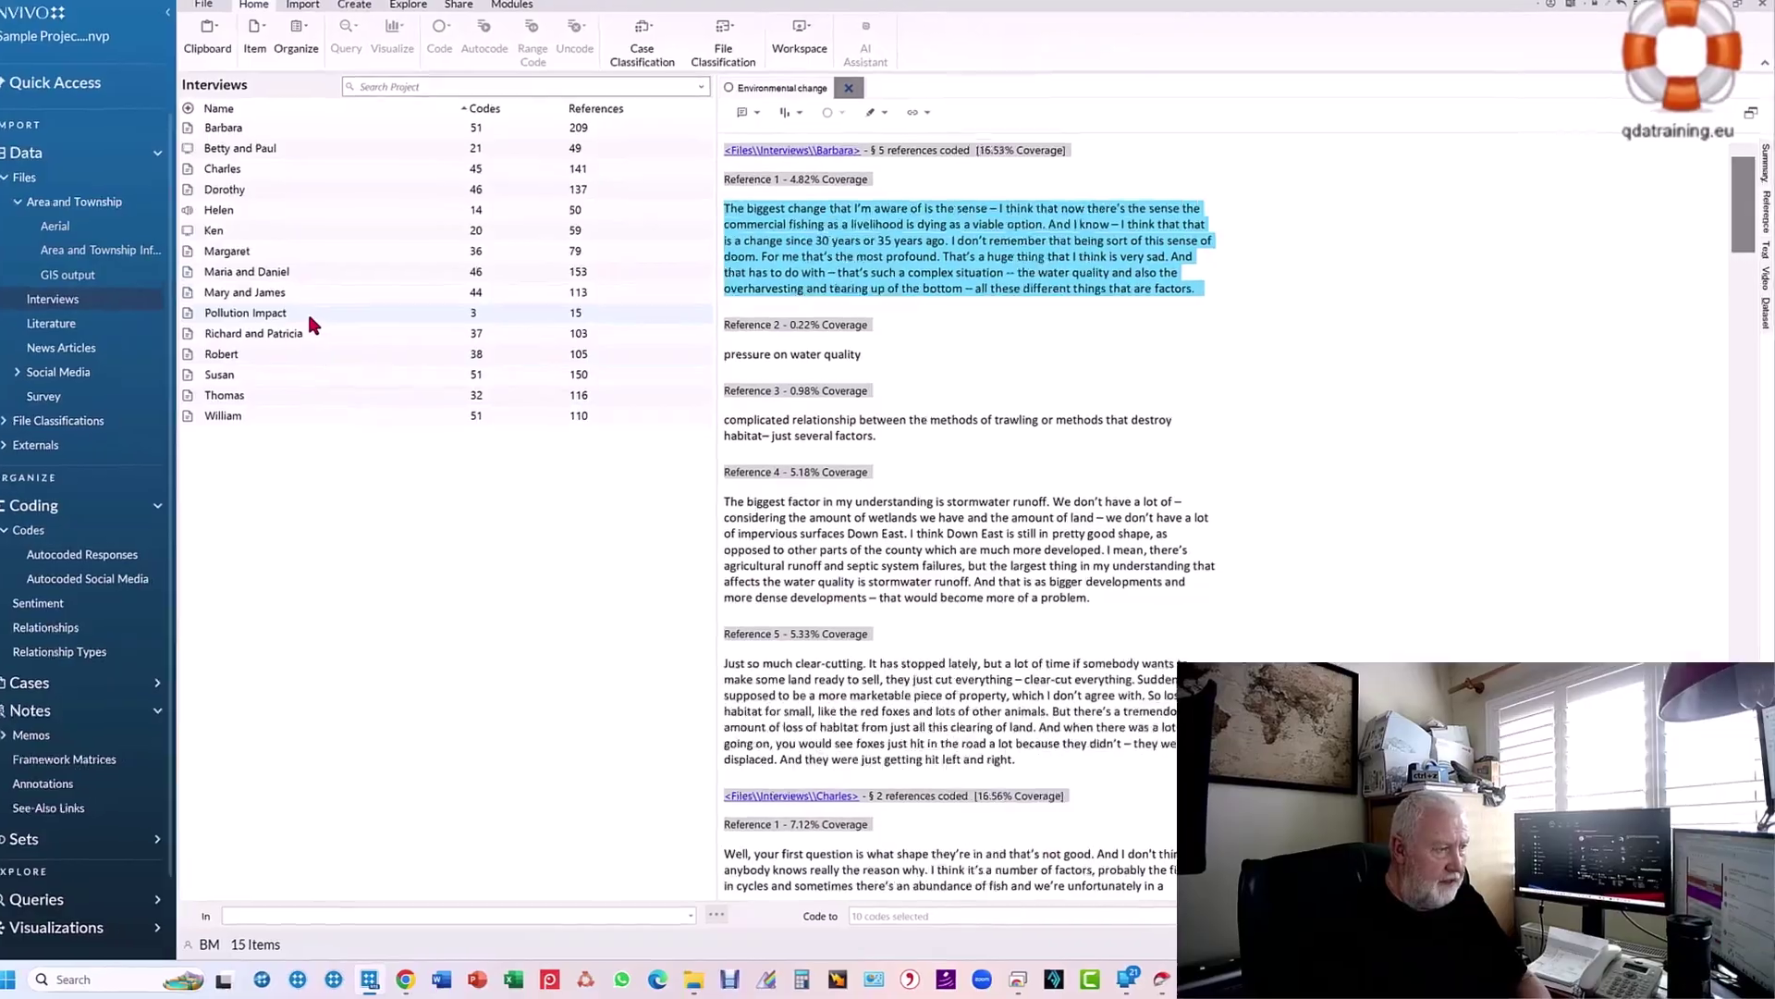
click(308, 314)
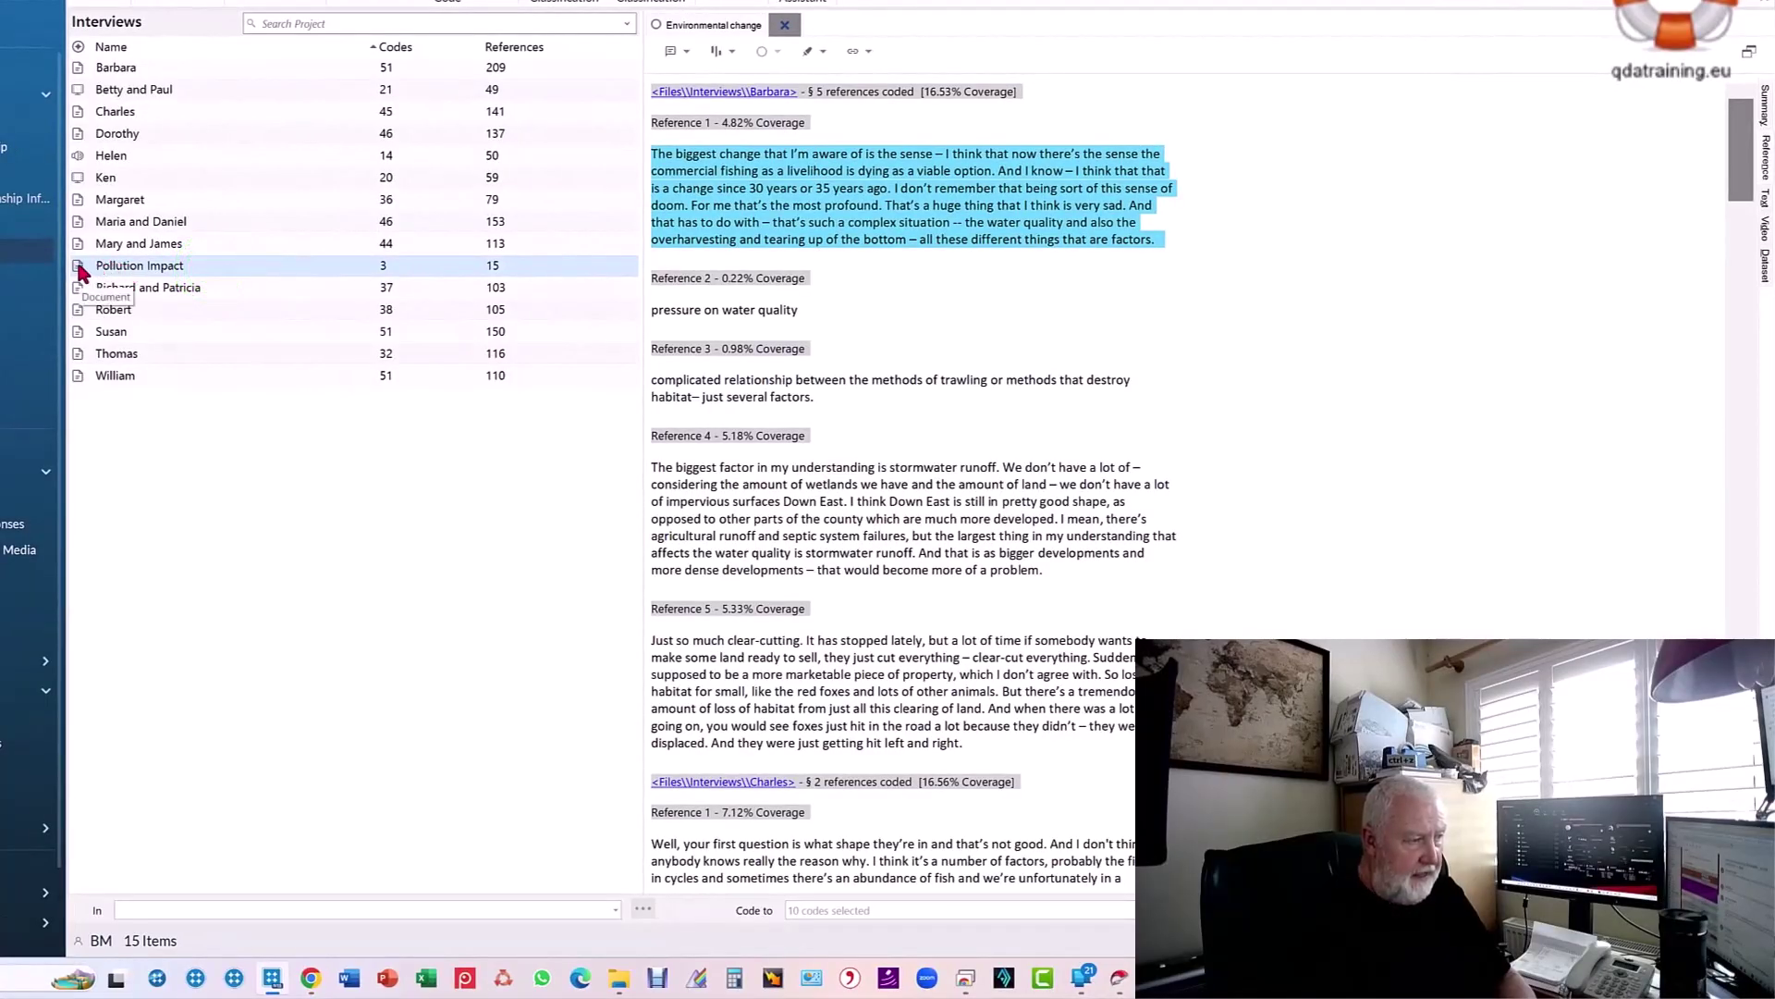
right_click(82, 271)
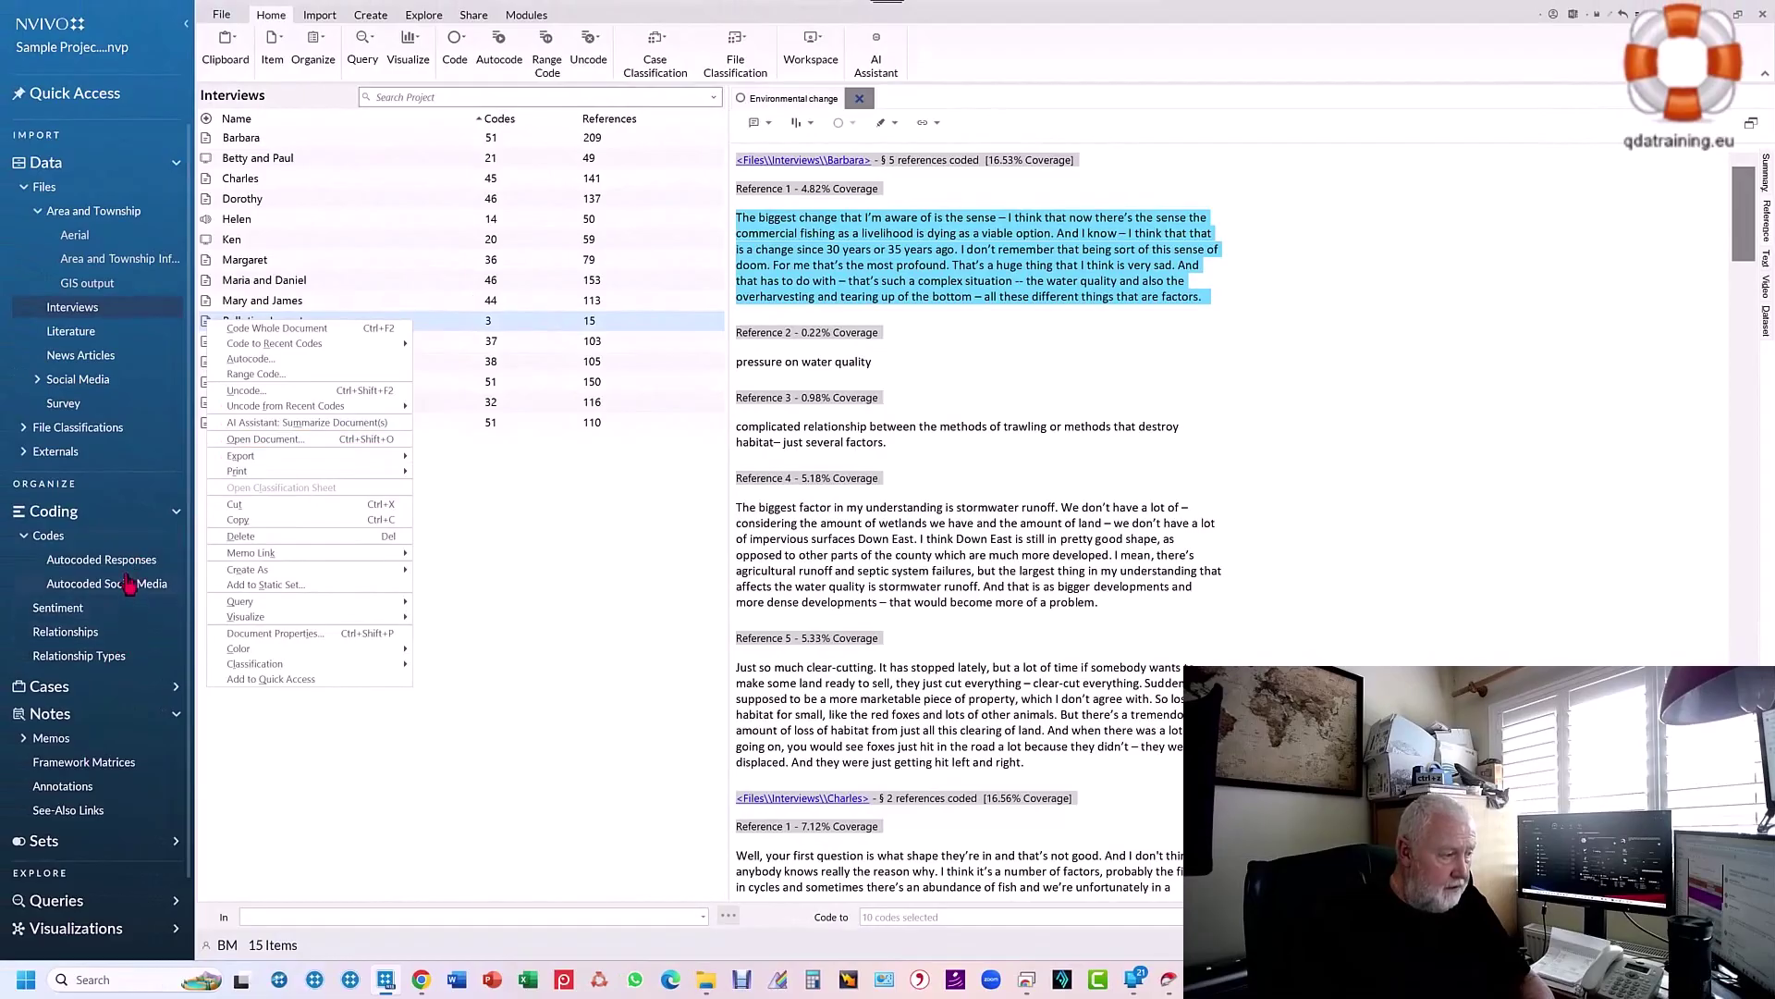
click(51, 543)
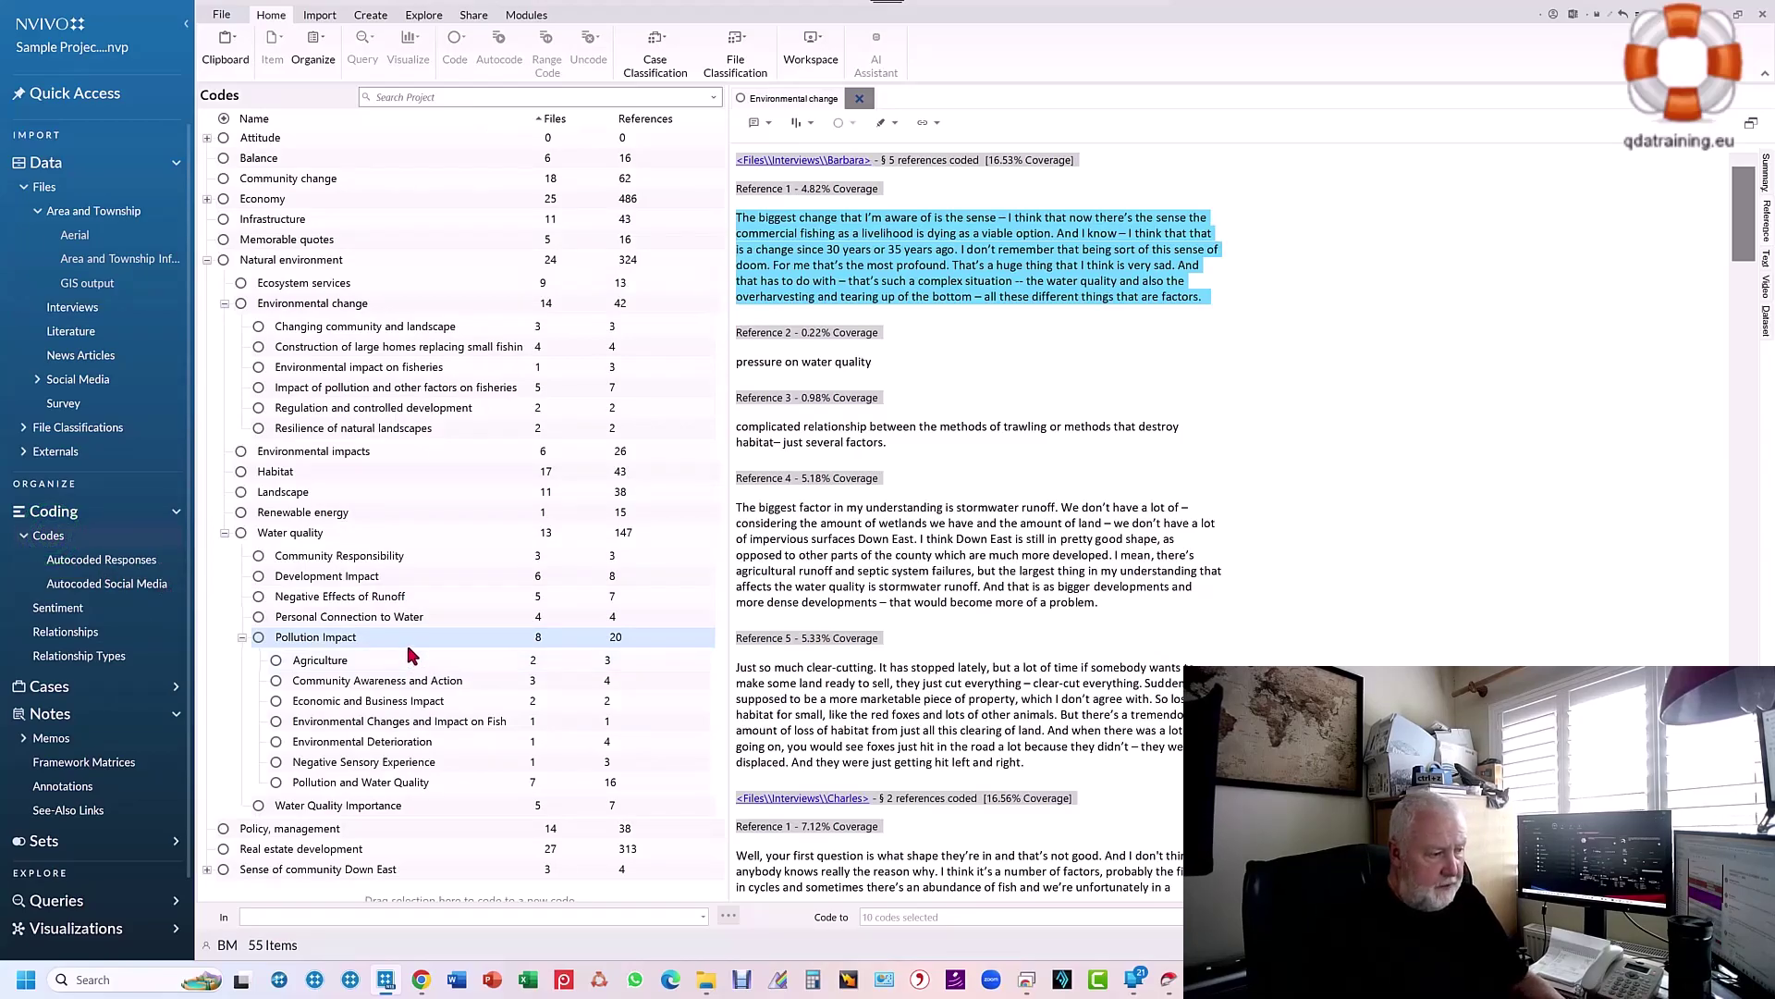
- Open Pollution Impact's linked memo through Memo Link > Open Linked Memo
right_click(416, 641)
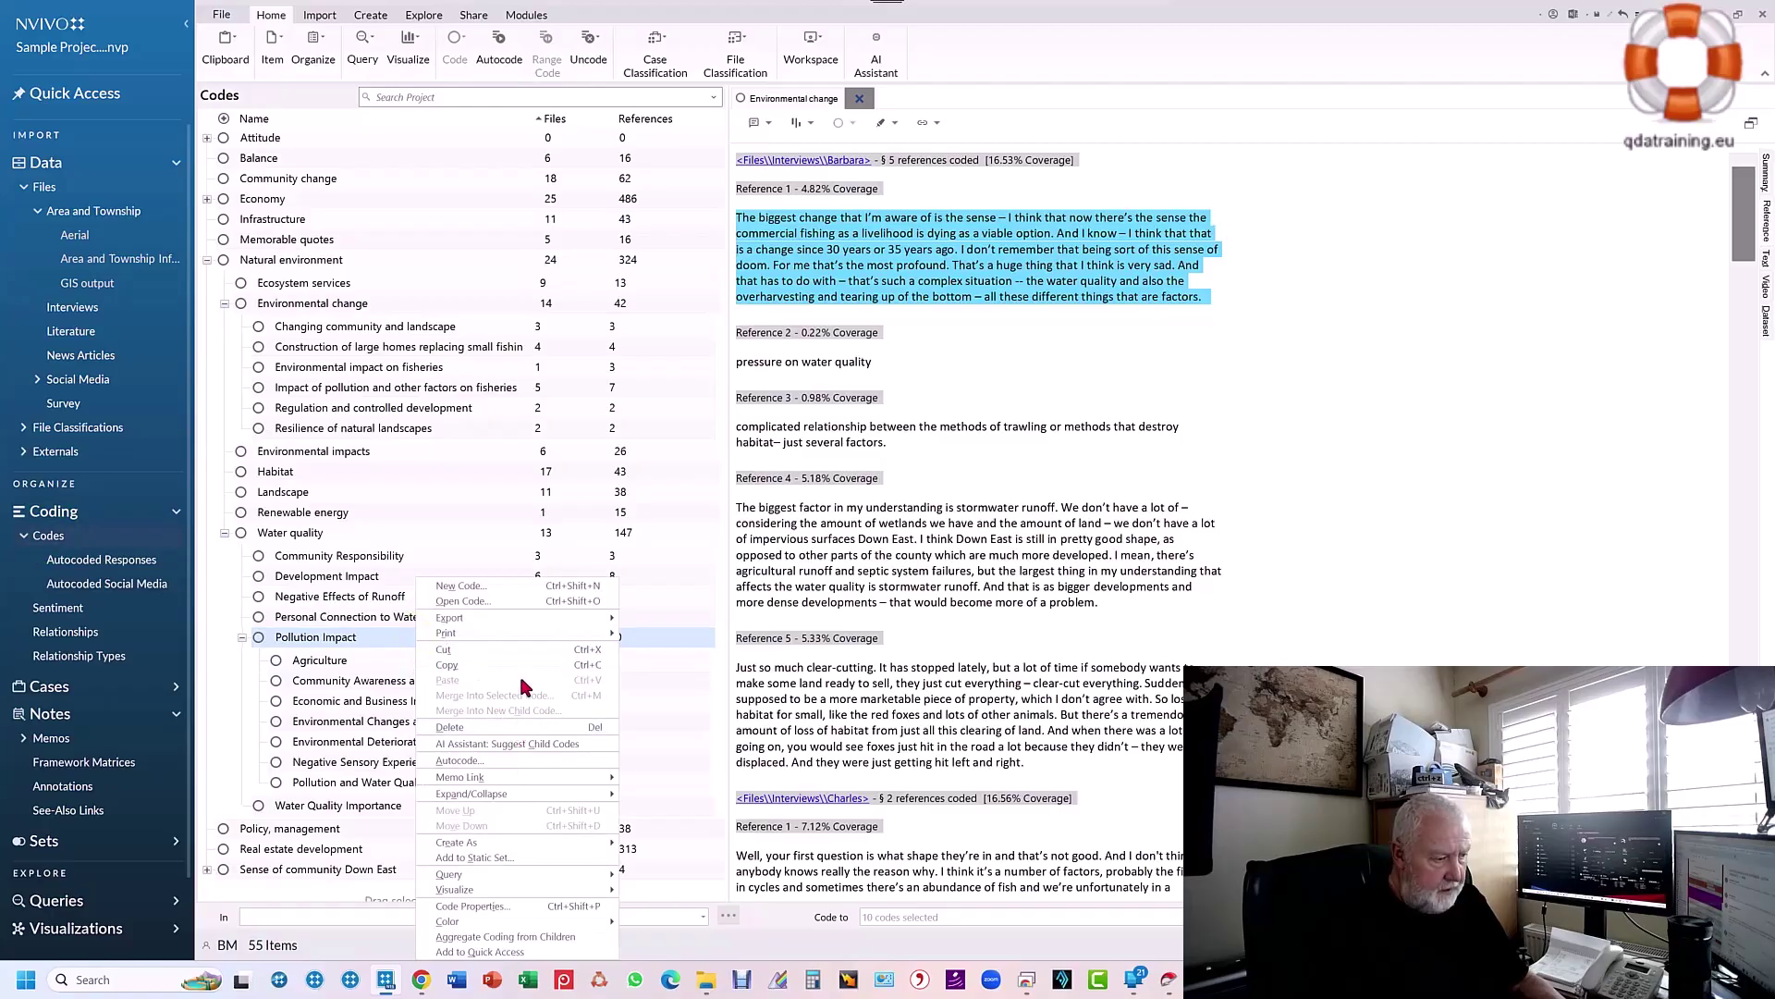
mouse_move(535, 781)
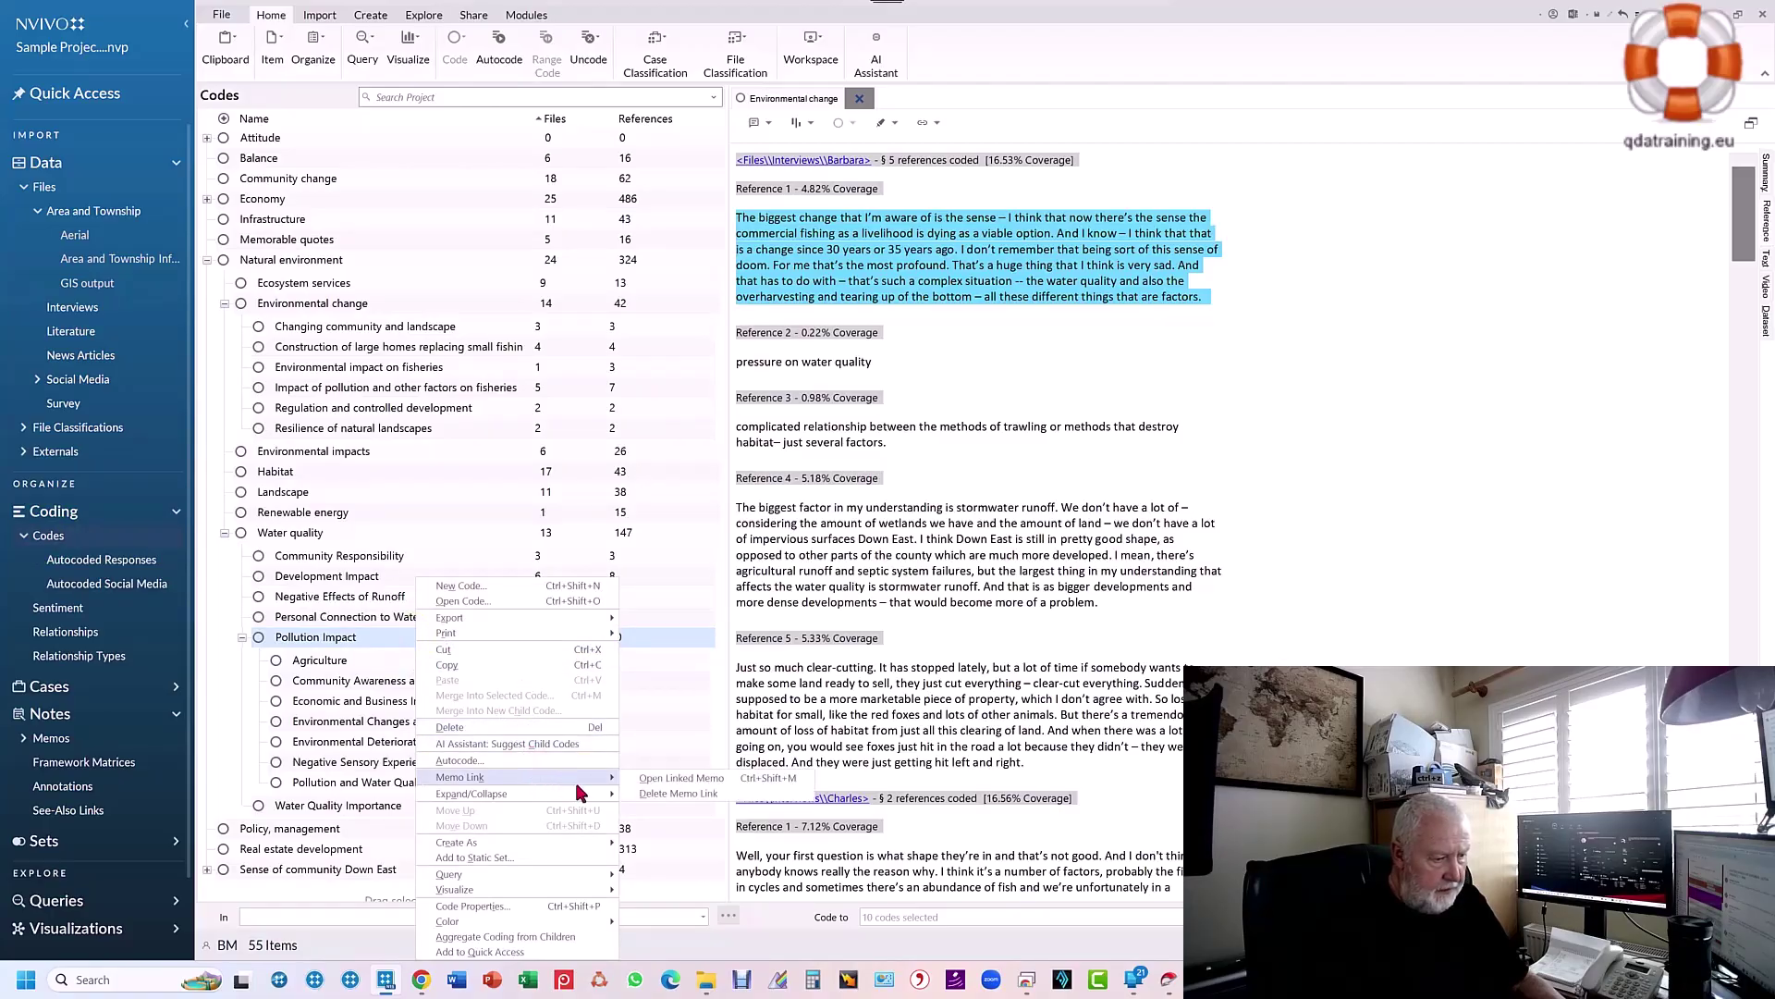
click(647, 777)
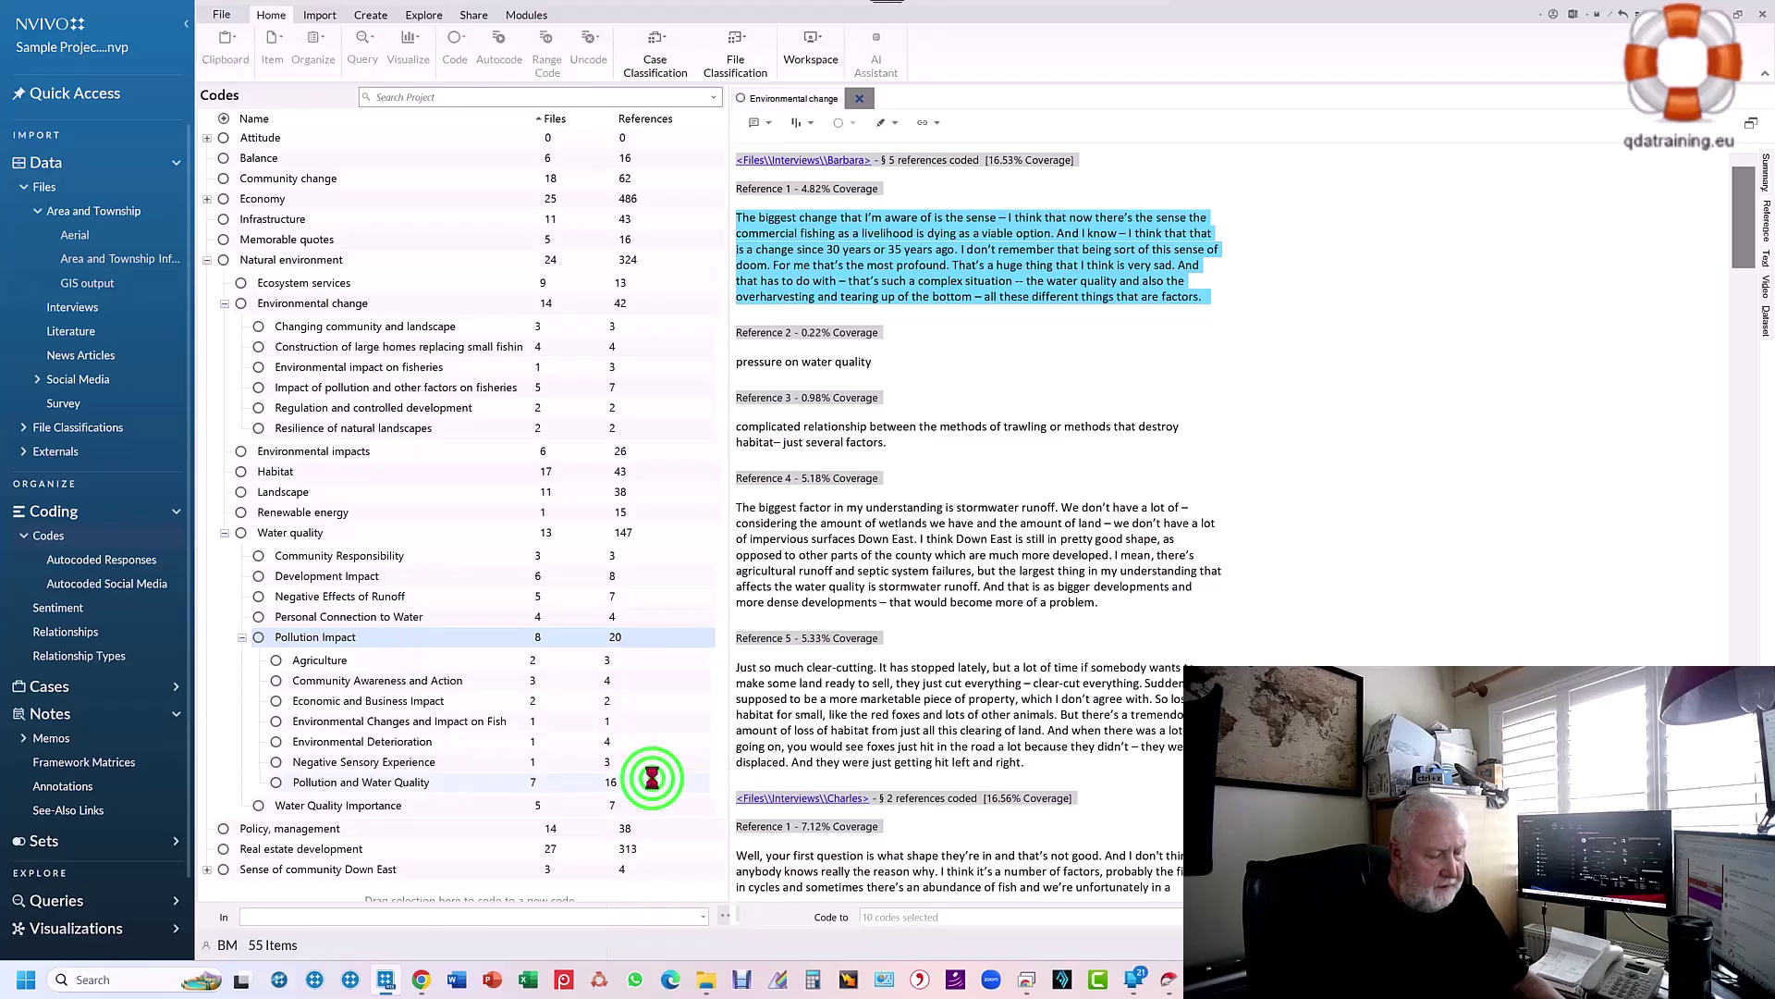